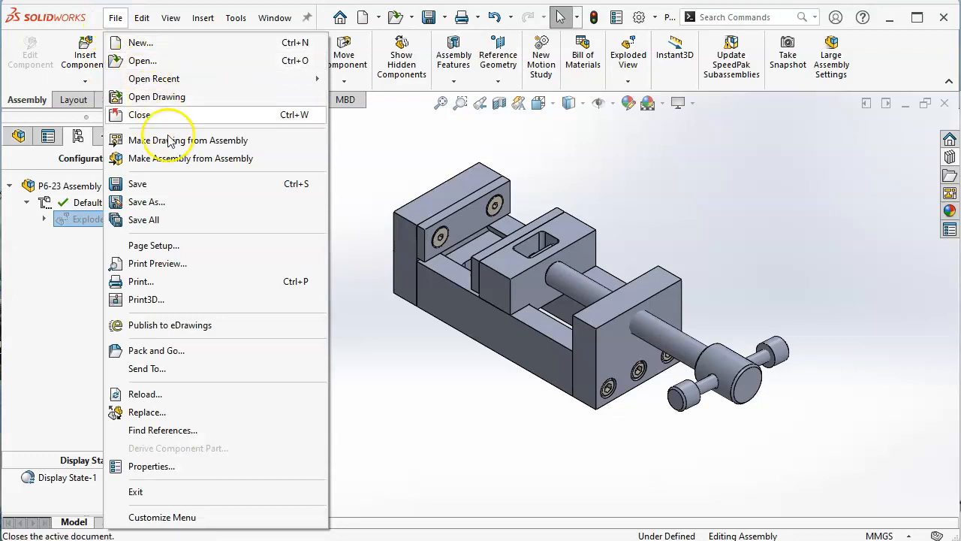
Step: Create a drawing from the assembly using the Drawing template and the A (ANSI) Landscape sheet format
left_click(167, 139)
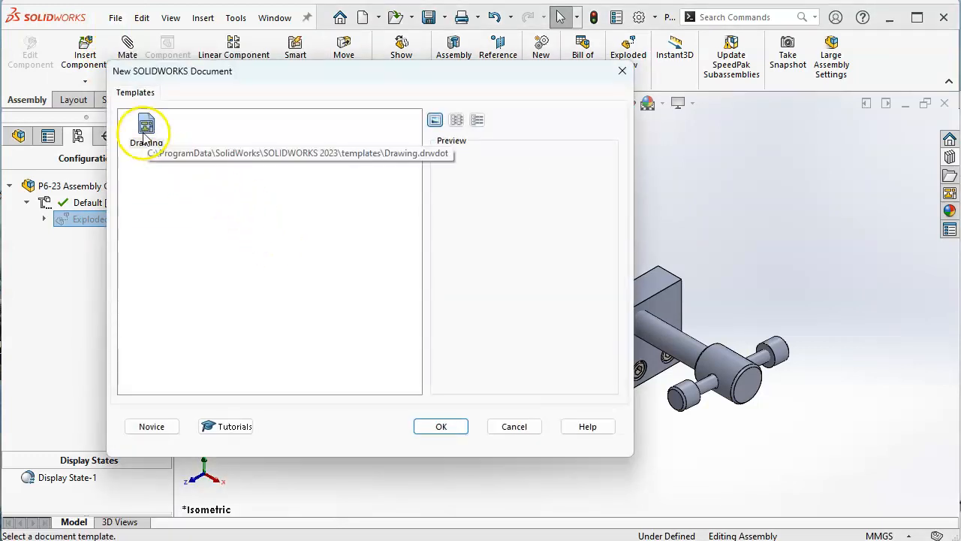
double_click(143, 130)
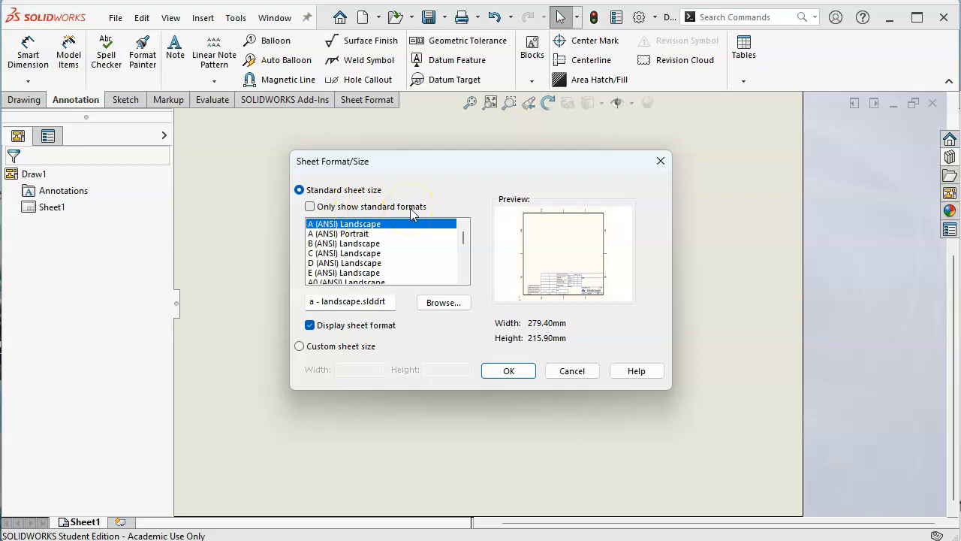
left_click(505, 368)
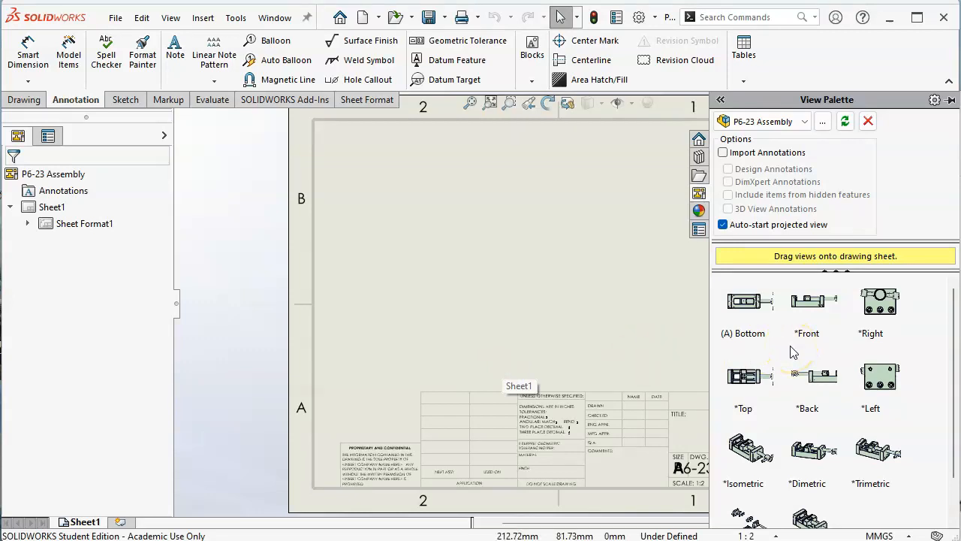
Step: Place an isometric model view of P6-23 Assembly on the sheet's left half, with hidden lines removed and at sheet scale
mouse_move(779, 344)
left_mouse_down()
mouse_move(543, 295)
mouse_move(540, 282)
mouse_move(388, 192)
mouse_move(13, 104)
left_mouse_up()
left_click(13, 102)
left_click(20, 55)
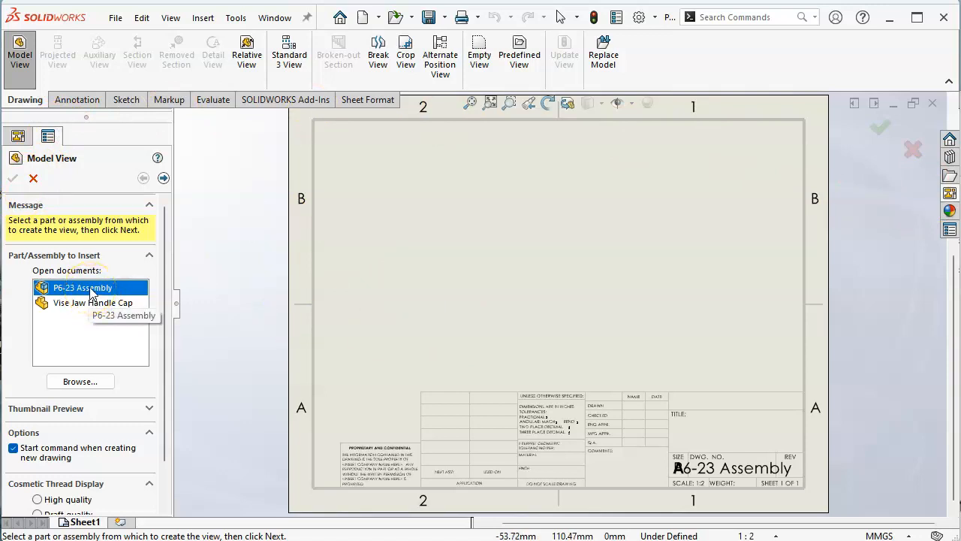
left_click(164, 178)
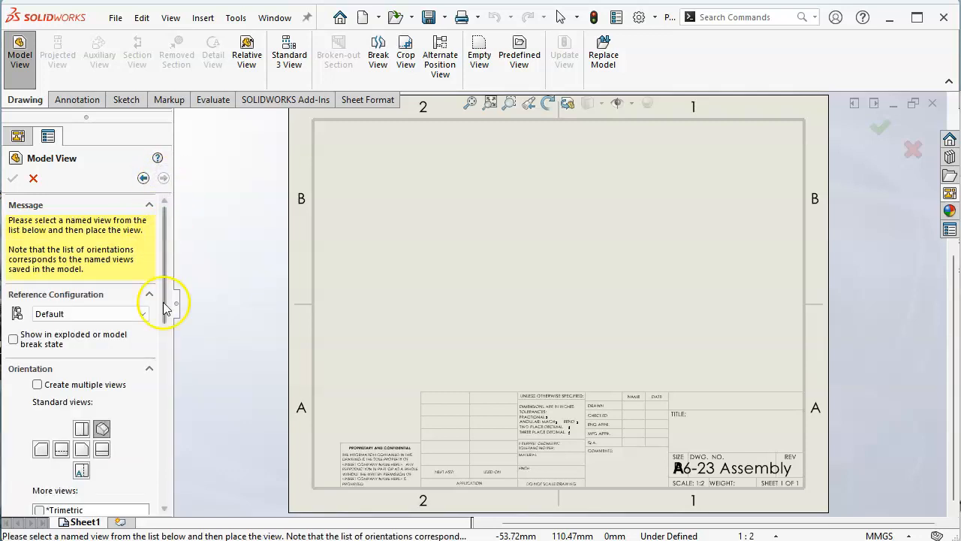
left_click_drag(165, 296, 163, 330)
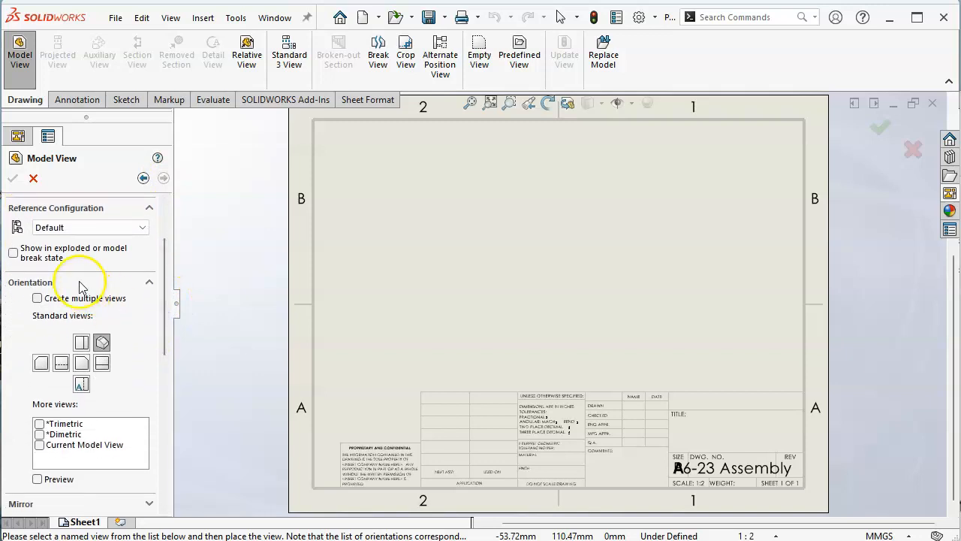
left_click(101, 343)
left_click_drag(165, 279, 177, 411)
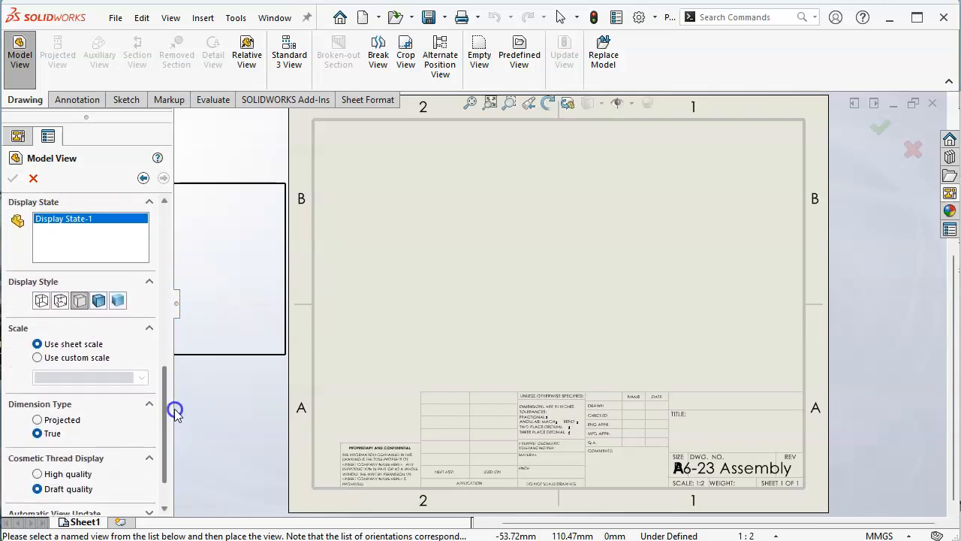
left_click(63, 301)
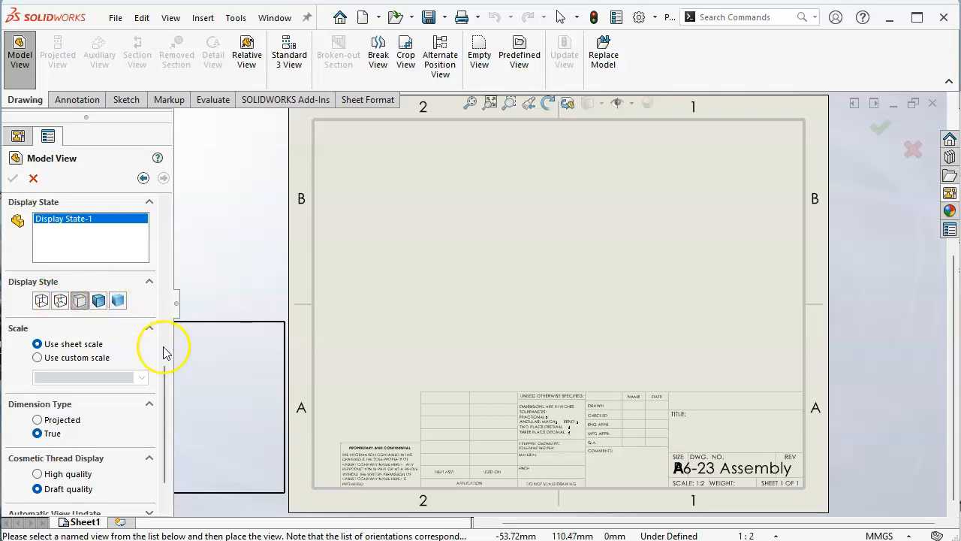
left_click_drag(165, 387, 167, 250)
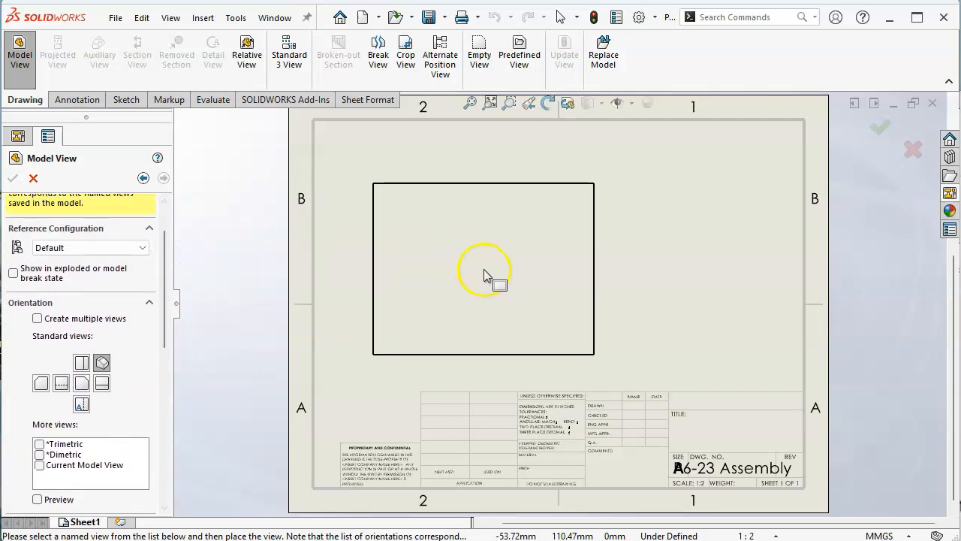
left_click(451, 291)
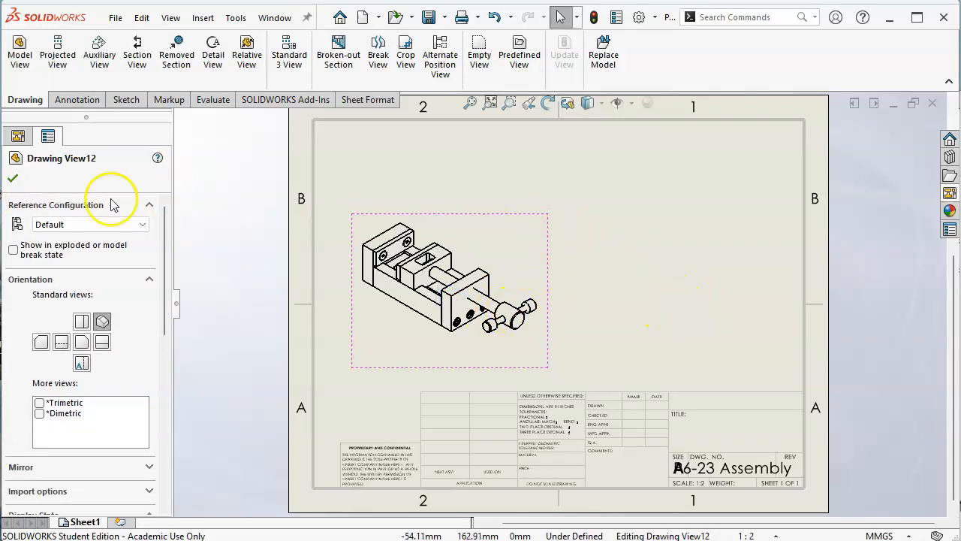
left_click(13, 179)
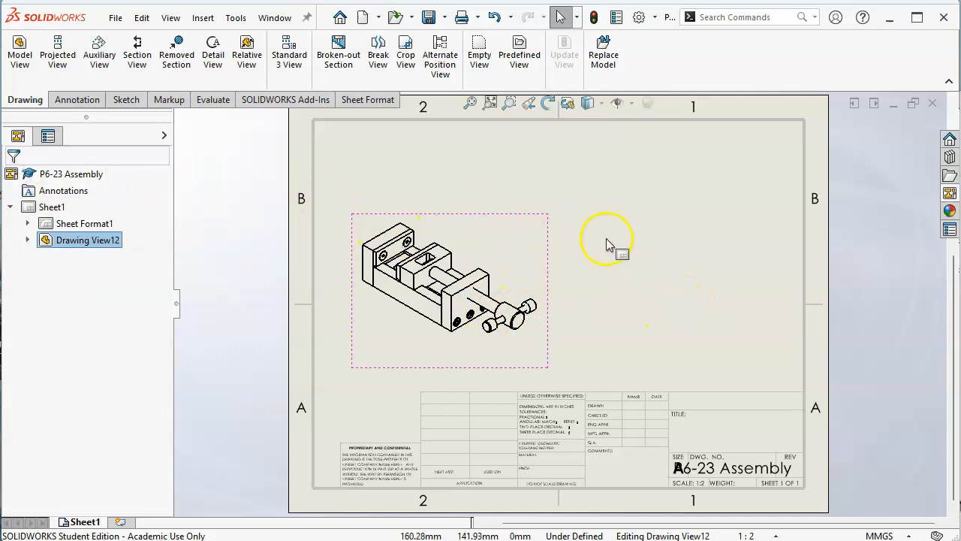
Step: Add a second isometric view to the right of the first one and show it in its exploded state
left_click(950, 194)
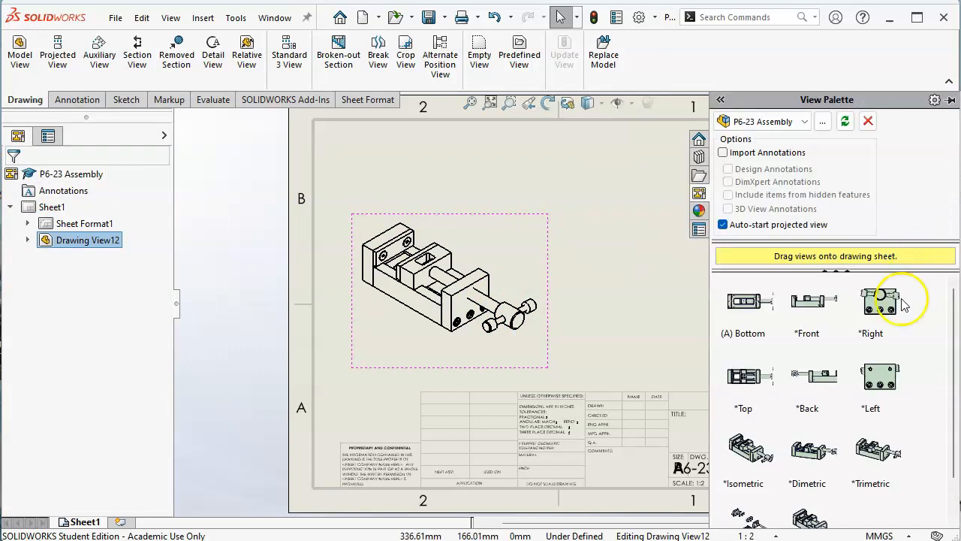
mouse_move(753, 449)
left_mouse_down()
mouse_move(358, 313)
mouse_move(692, 299)
left_mouse_up()
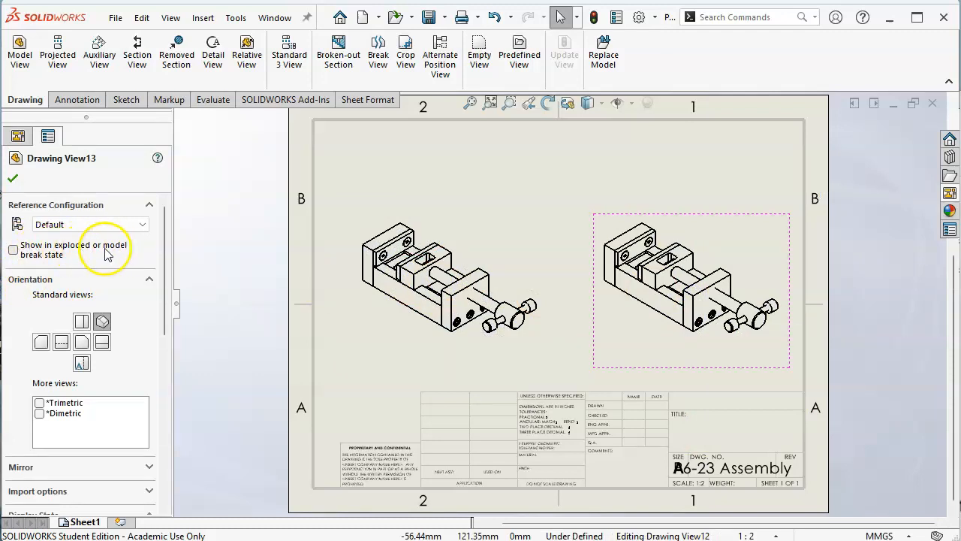
left_click(13, 250)
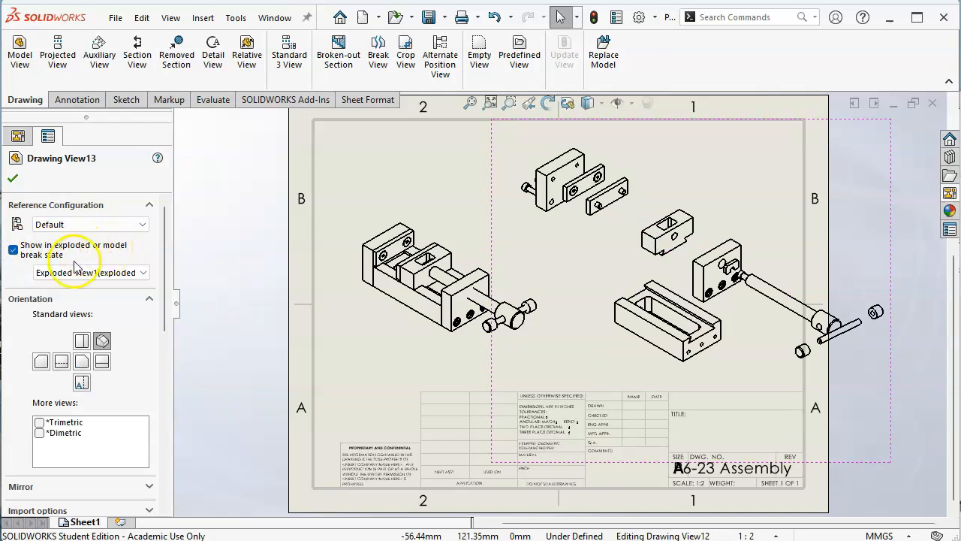
left_click(12, 178)
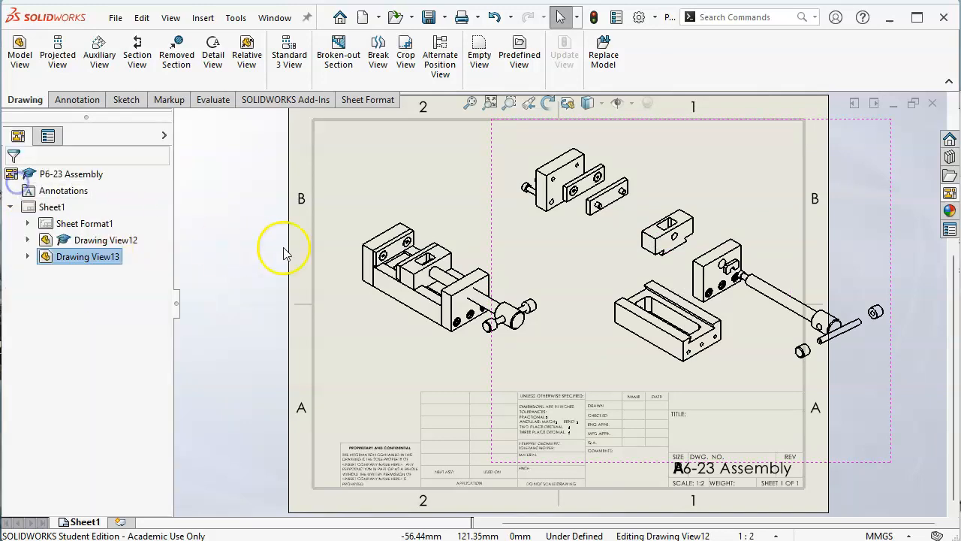
Step: Move the assembled isometric view slightly down and to the left on the sheet
left_click(434, 237)
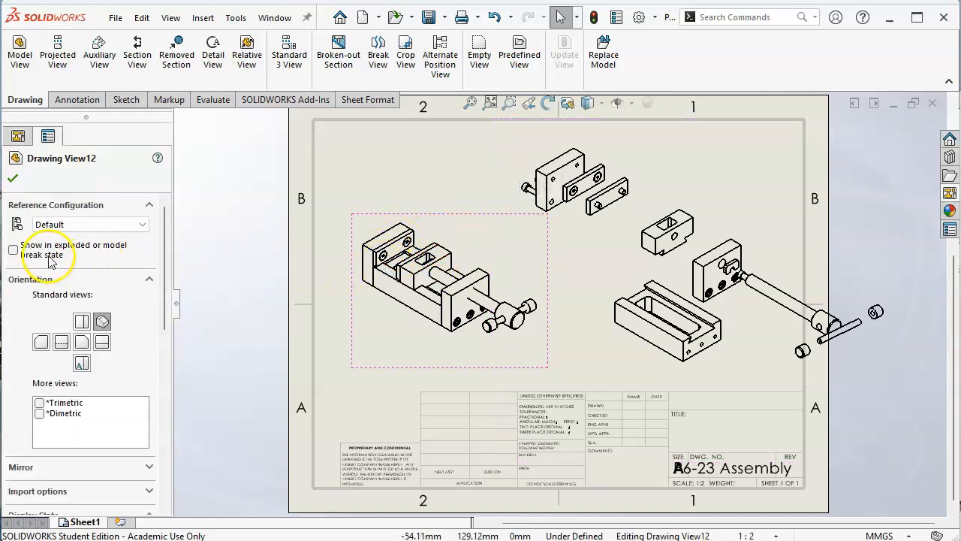
left_click(12, 179)
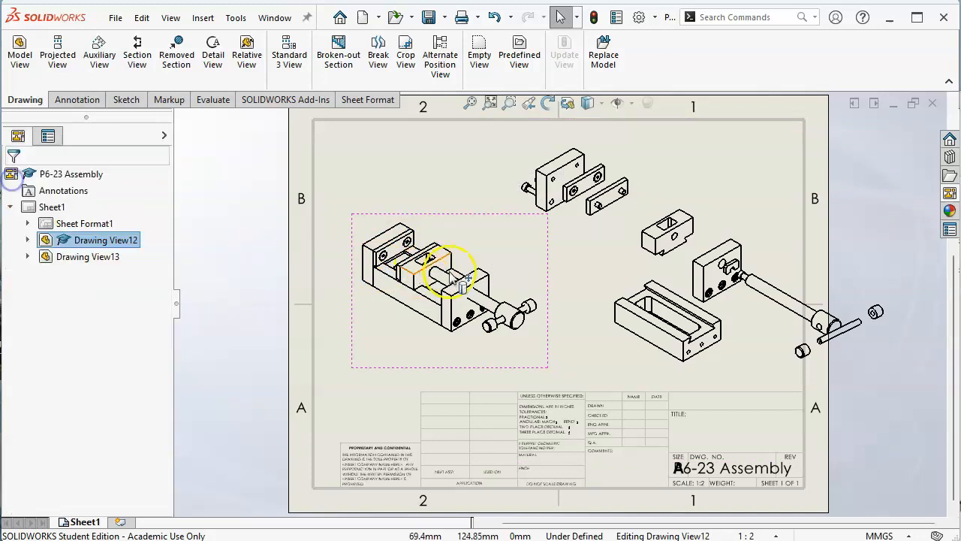
mouse_move(547, 339)
left_mouse_down()
mouse_move(541, 369)
mouse_move(522, 368)
left_mouse_up()
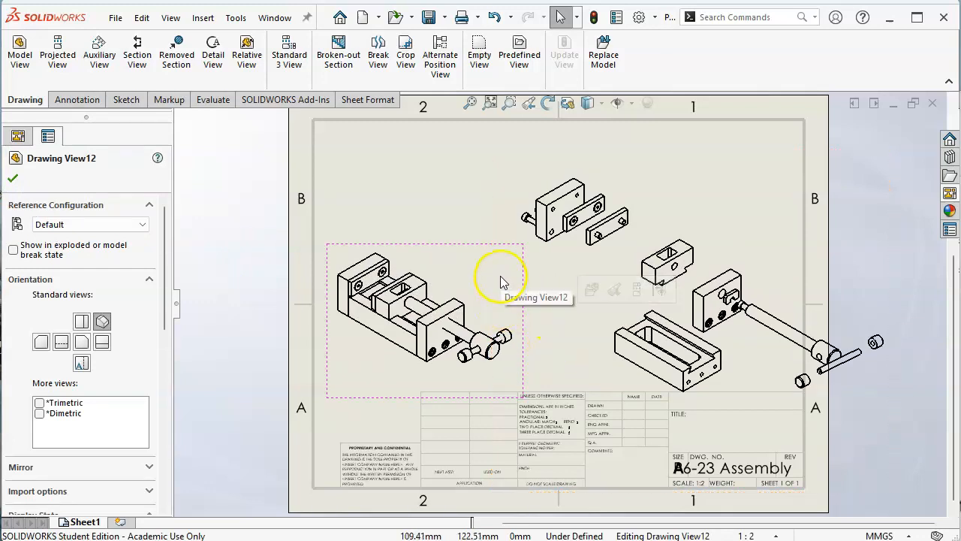
left_click(727, 132)
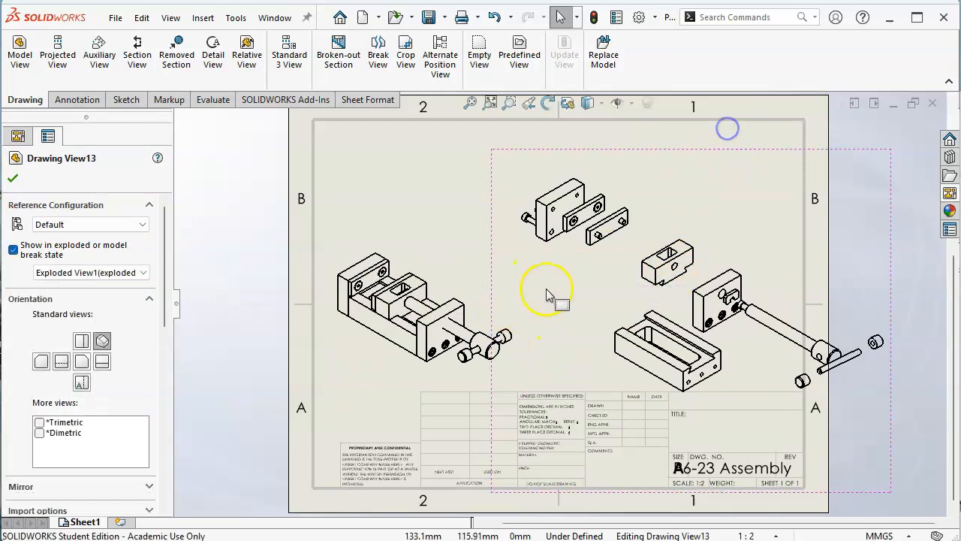
Step: Break the exploded view's alignment with the assembled view
right_click(457, 268)
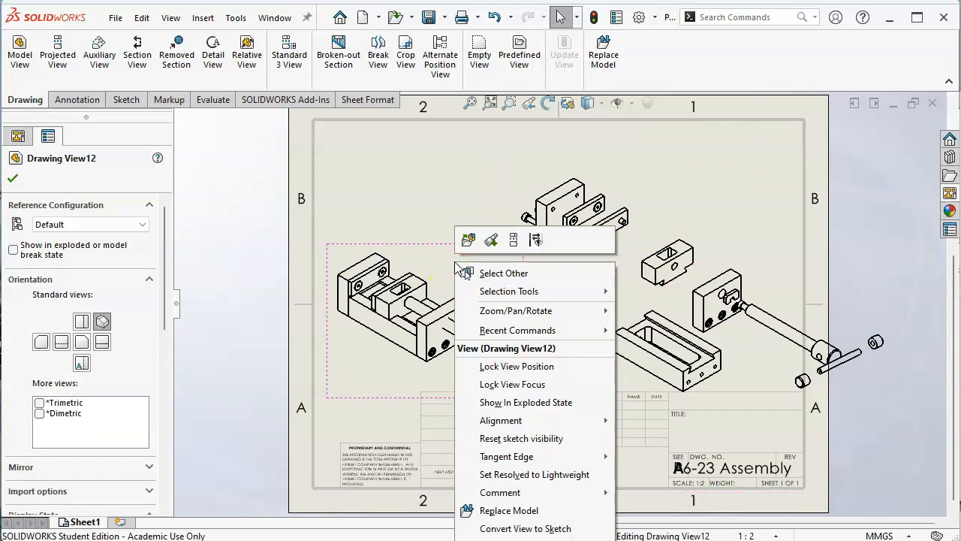
mouse_move(548, 423)
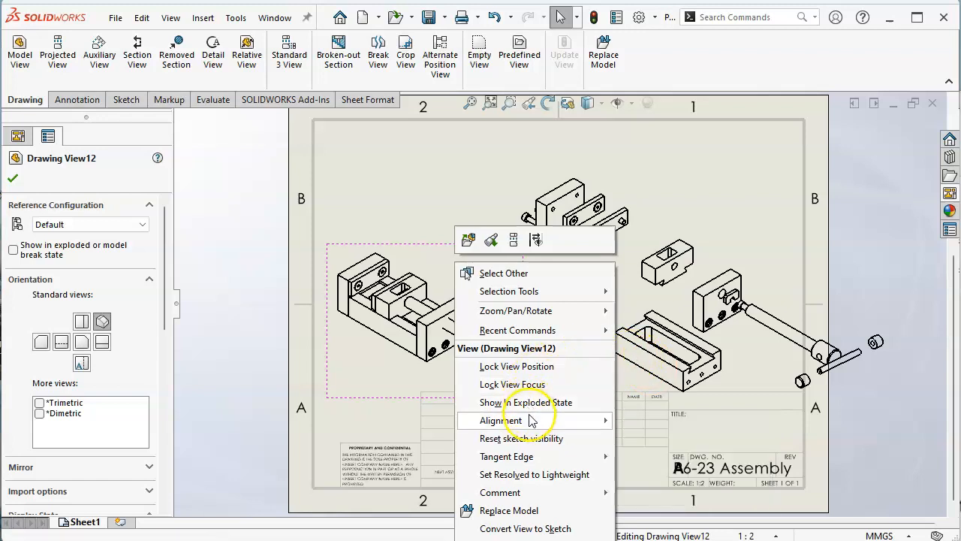
left_click(676, 226)
right_click(644, 182)
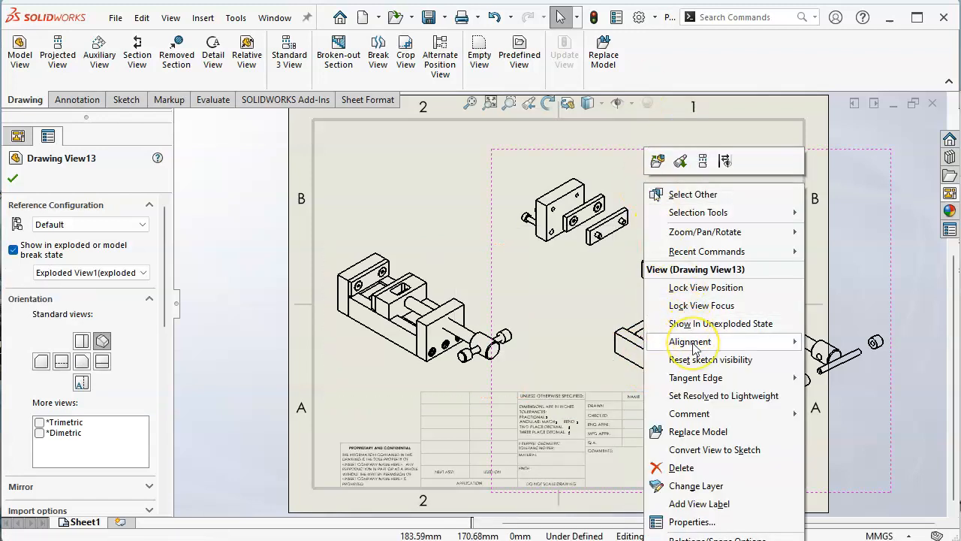
mouse_move(694, 347)
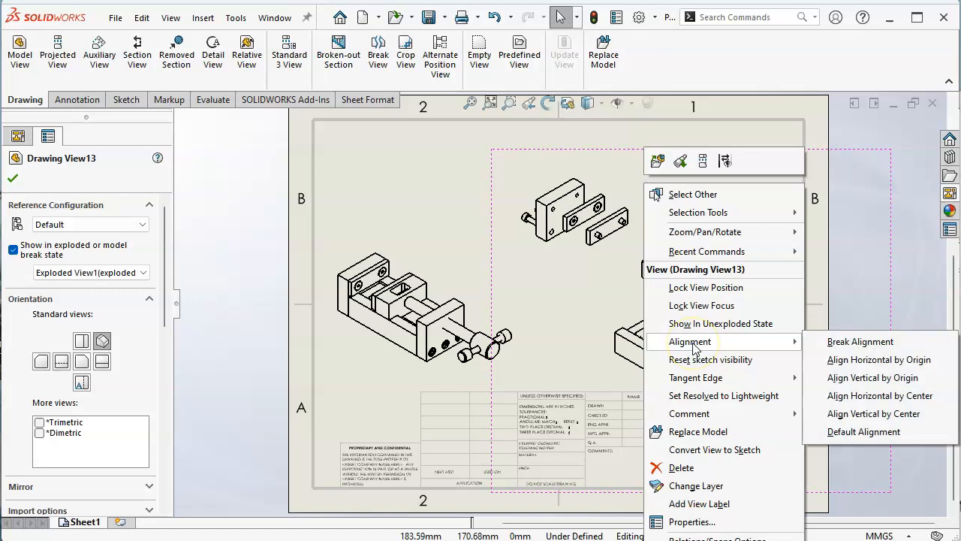
left_click(861, 342)
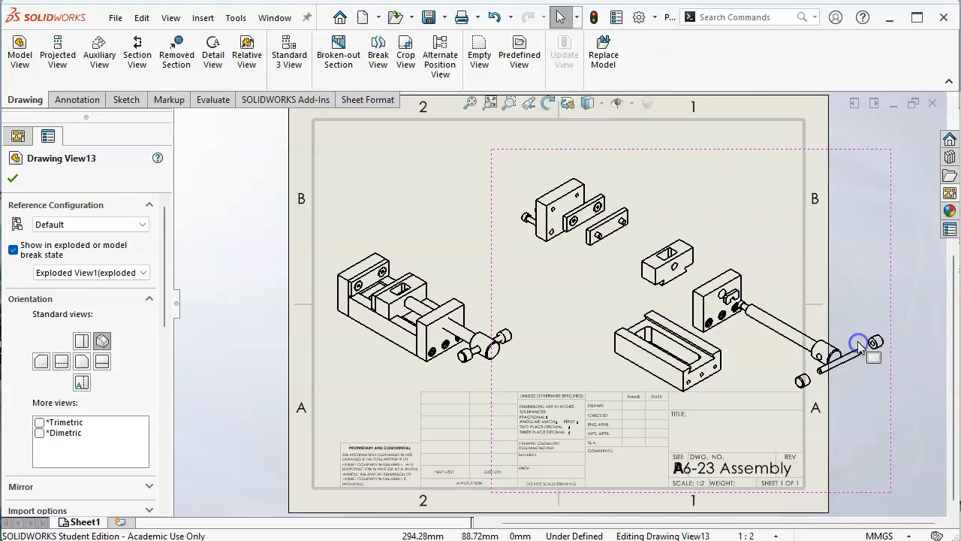
Step: Reposition the exploded view inside the sheet border and the assembled view against the border's left edge, keeping their geometry from overlapping
mouse_move(613, 150)
left_mouse_down()
mouse_move(545, 123)
mouse_move(513, 138)
left_mouse_up()
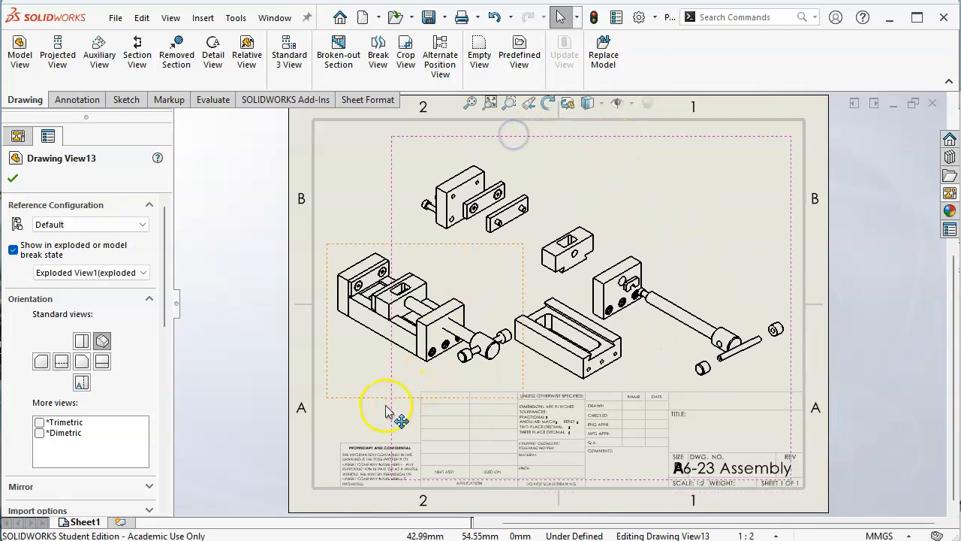
mouse_move(343, 397)
left_mouse_down()
mouse_move(328, 401)
mouse_move(330, 419)
left_mouse_up()
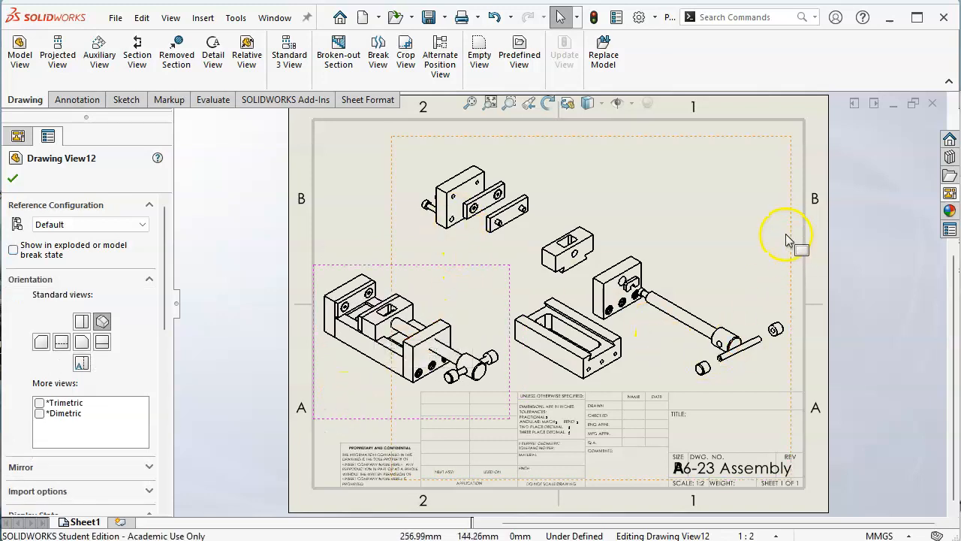
left_click_drag(792, 238, 754, 238)
left_click(783, 315)
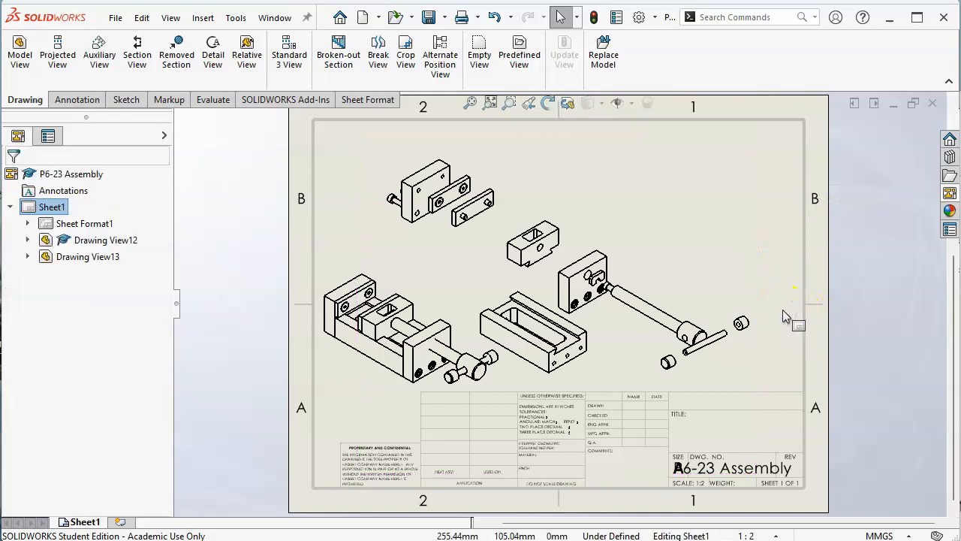
Step: Insert a top-level-only bill of materials from the assembled view with the bom-standard template, placing it over the sheet's upper right area
left_click(433, 284)
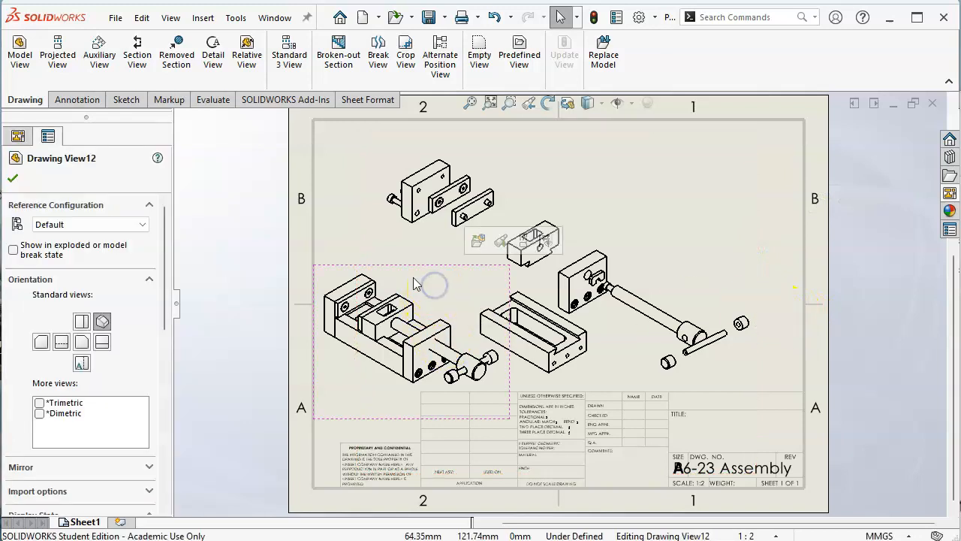
right_click(408, 278)
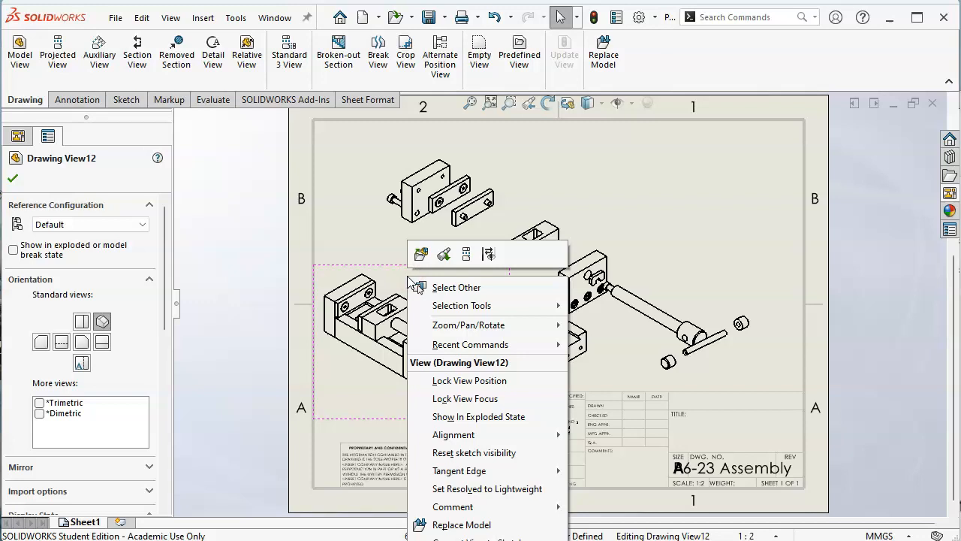
left_click(358, 271)
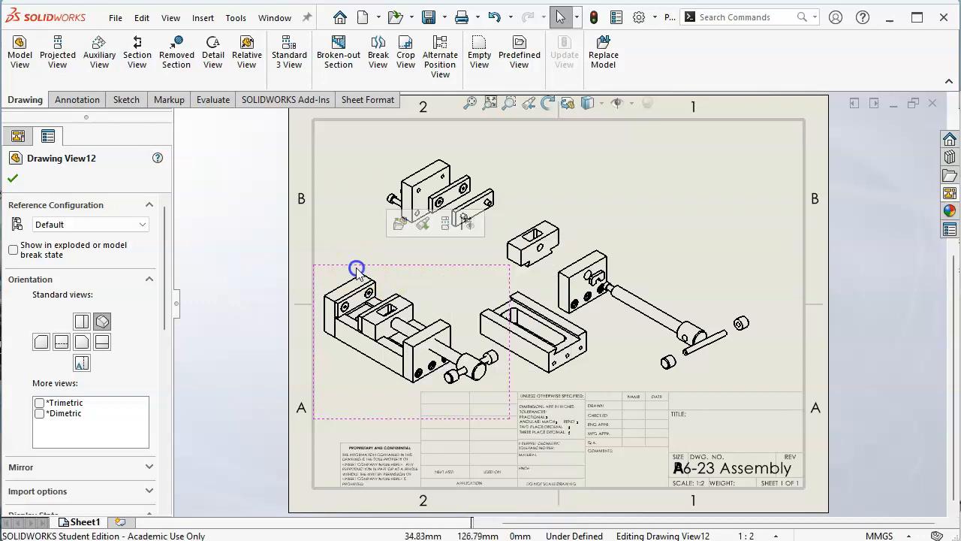
left_click(75, 99)
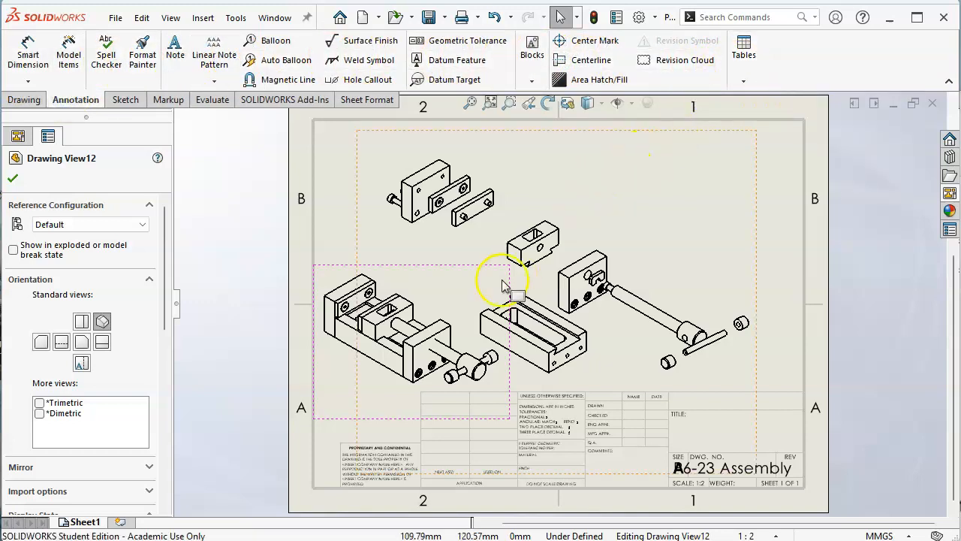
right_click(446, 289)
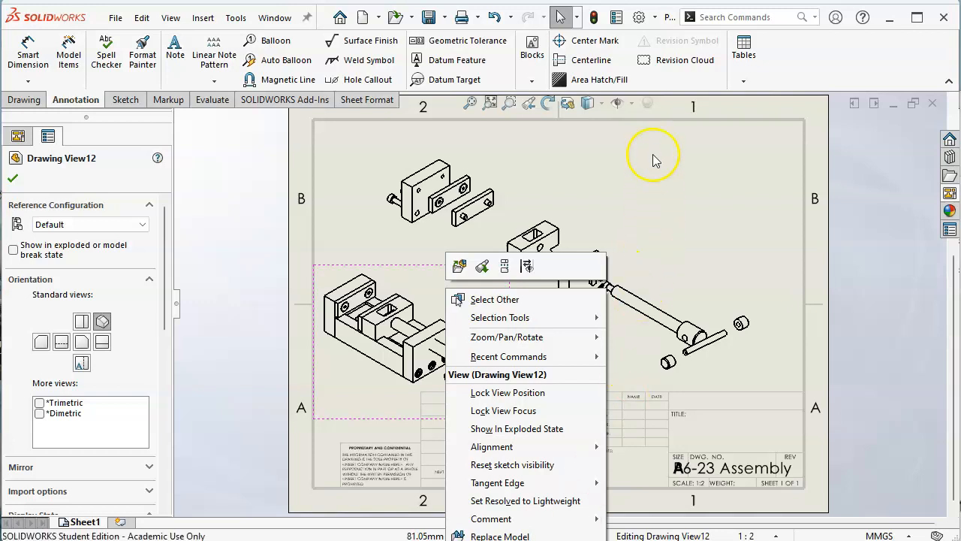
left_click(744, 80)
left_click(743, 80)
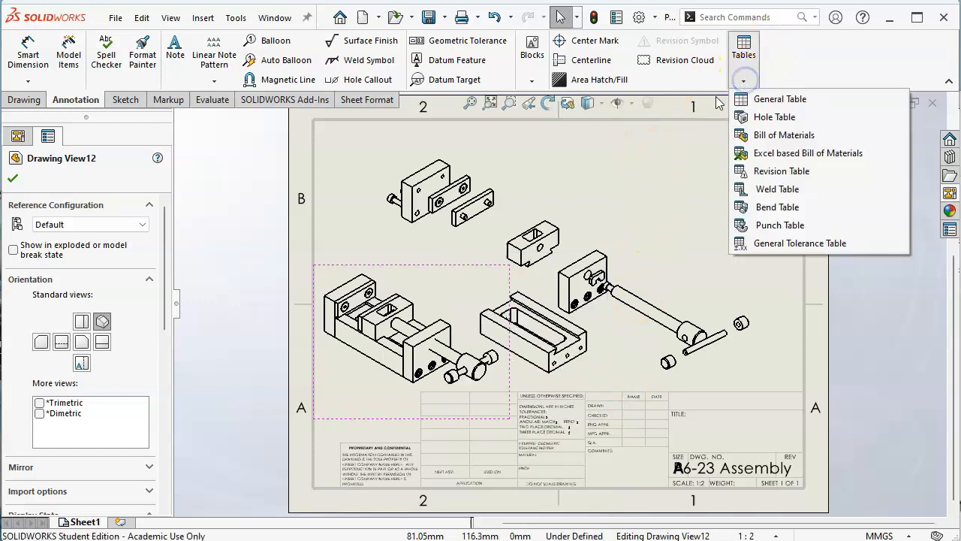
left_click(783, 136)
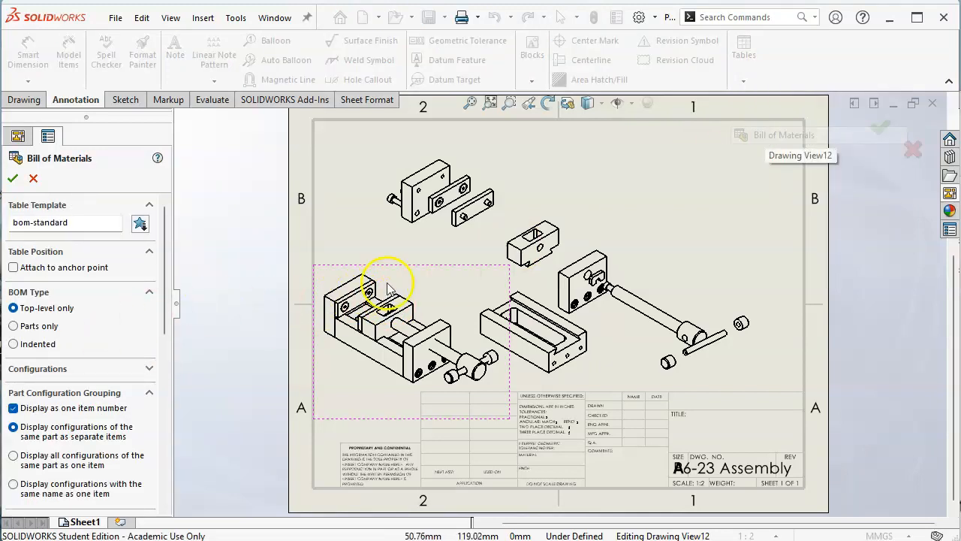
left_click_drag(164, 278, 180, 242)
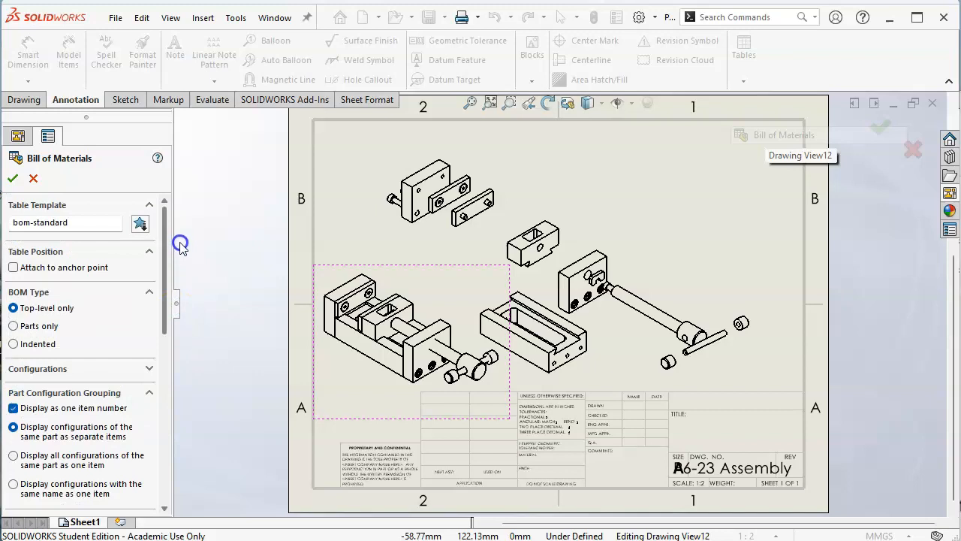
left_click(11, 178)
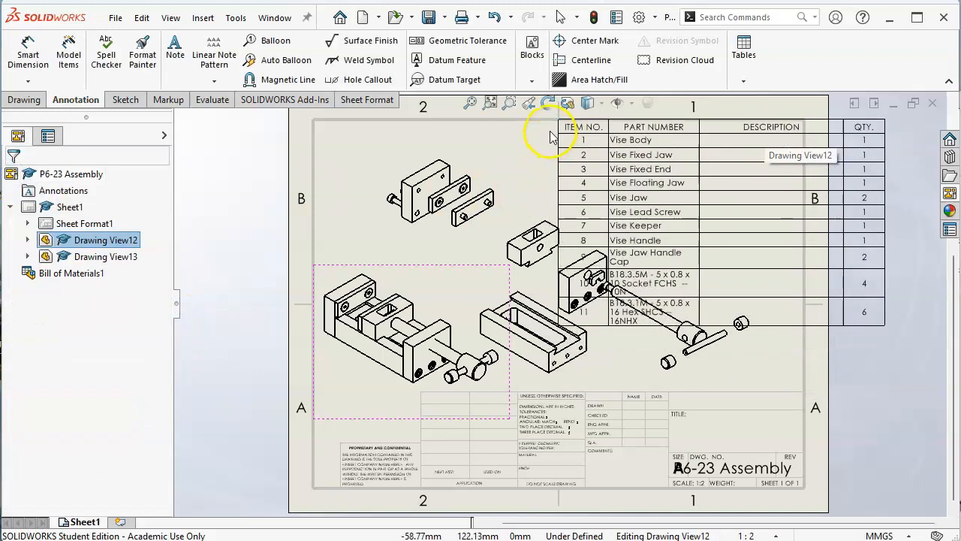
left_click(551, 132)
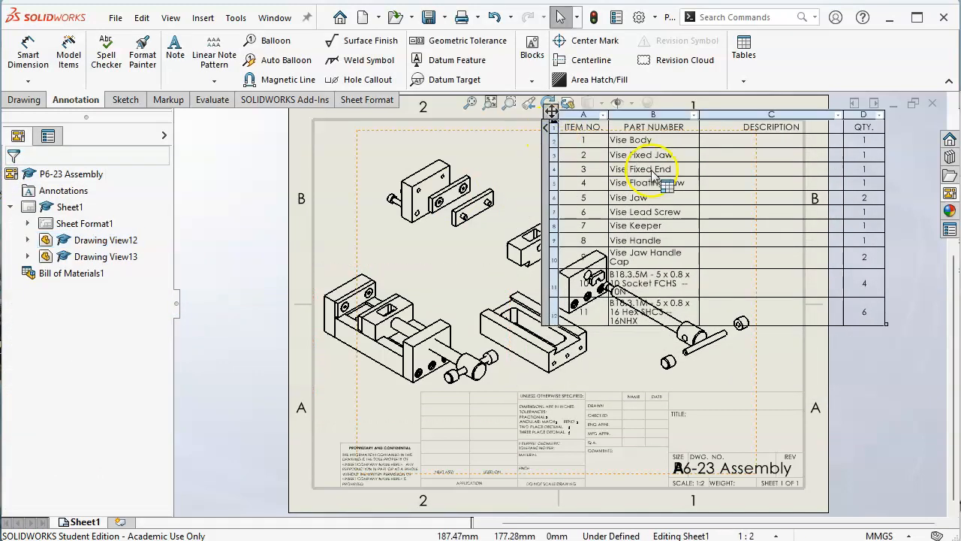
Step: Delete the DESCRIPTION column from the bill of materials
left_click(752, 111)
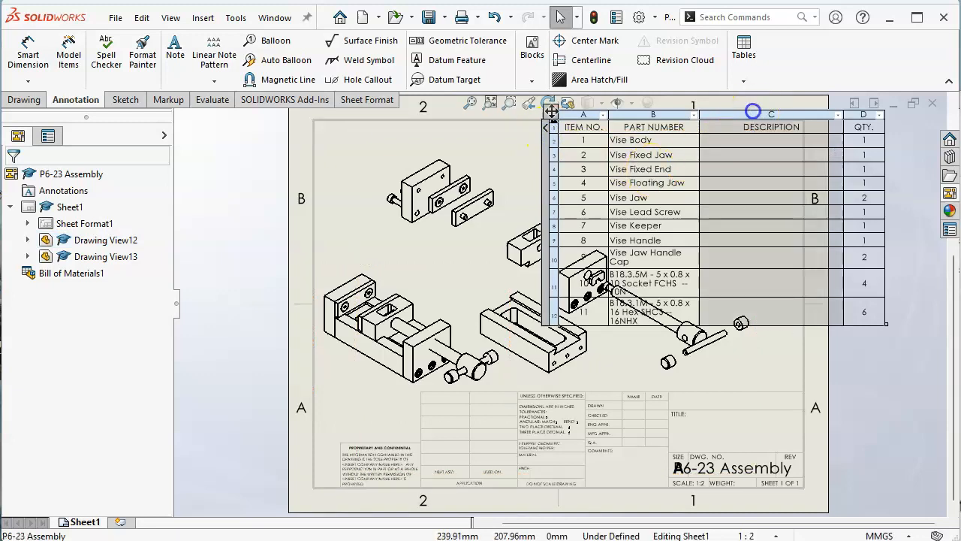
right_click(753, 112)
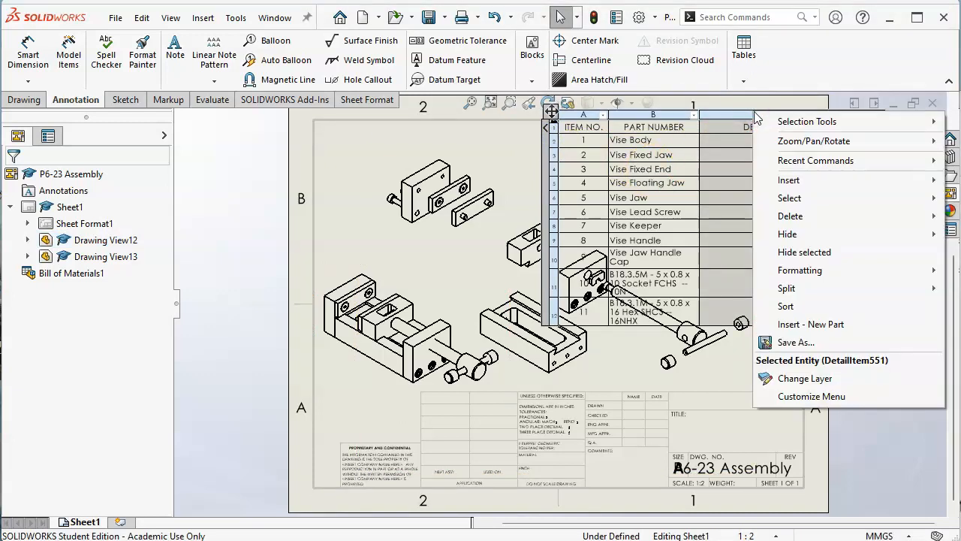
left_click(799, 219)
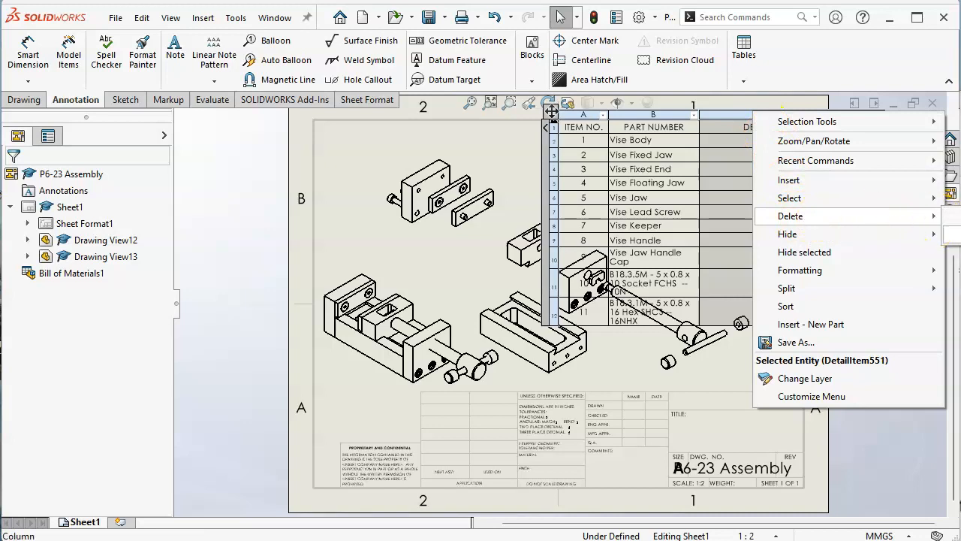
left_click(953, 235)
Step: Widen the bill of materials' PART NUMBER column so that every part name fits on a single line
left_click_drag(552, 111, 615, 114)
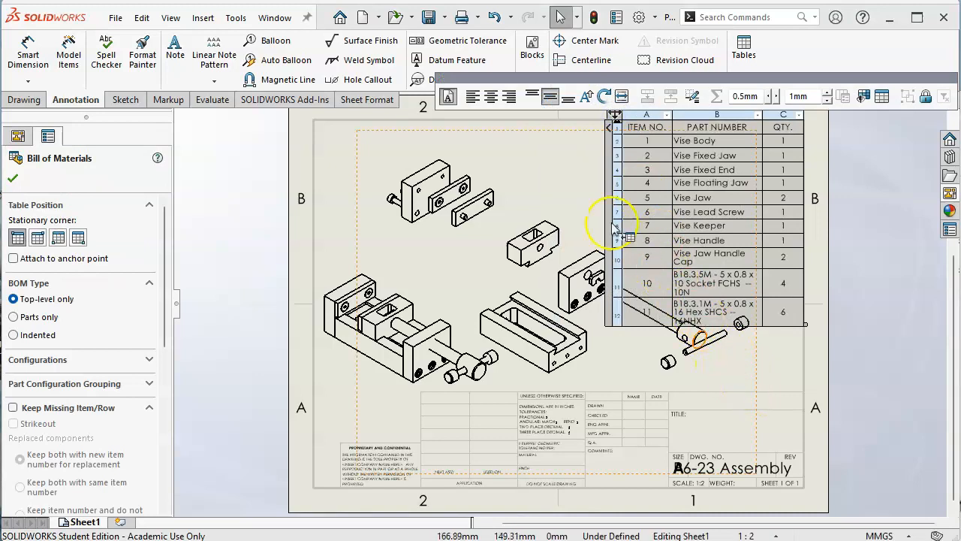
left_click_drag(616, 114, 551, 114)
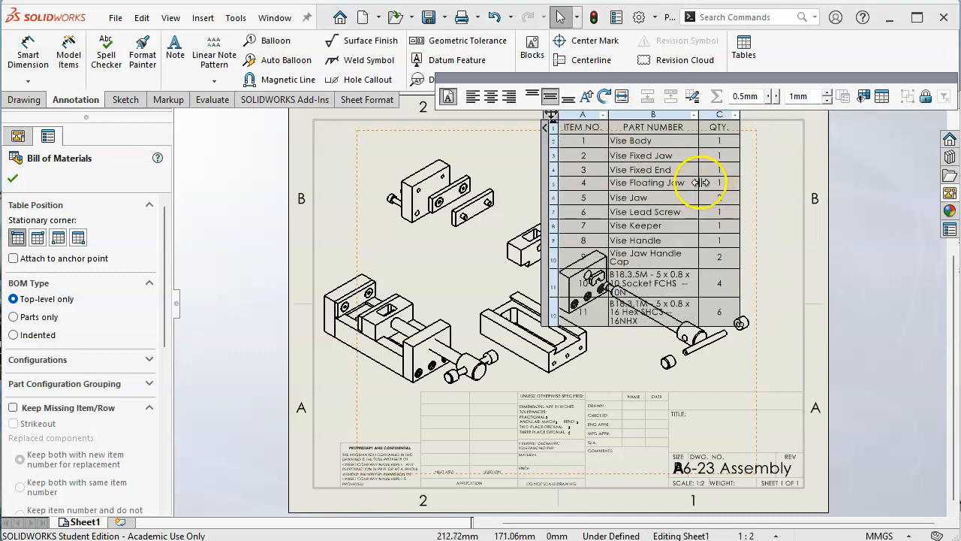
left_click_drag(700, 182, 800, 184)
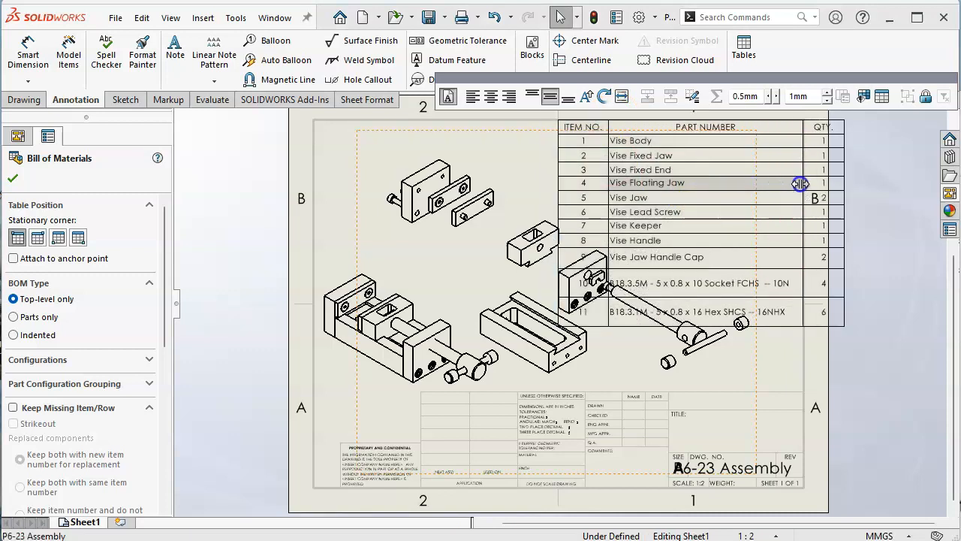
Step: Shrink the bill of materials rows for items 9 and 10 to fit their single-line text
left_click(551, 130)
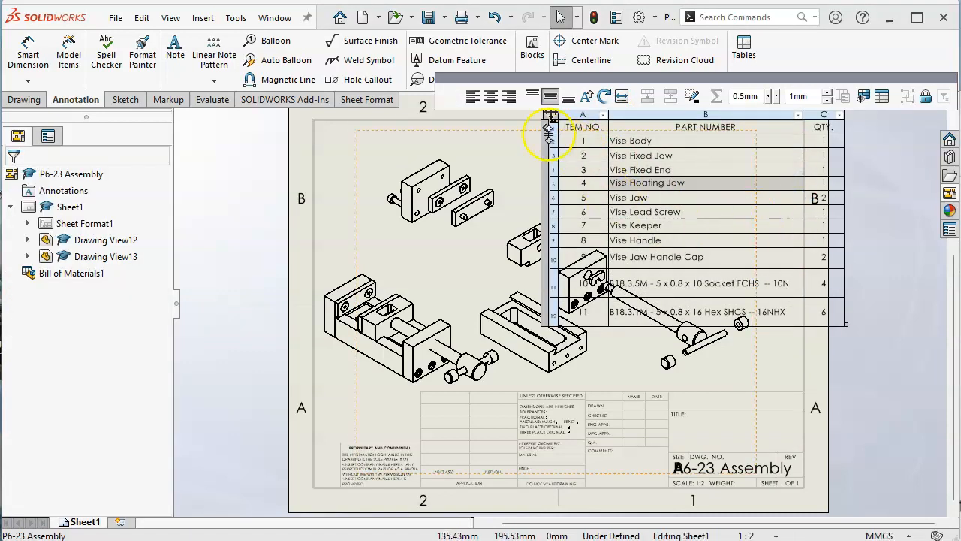
double_click(552, 268)
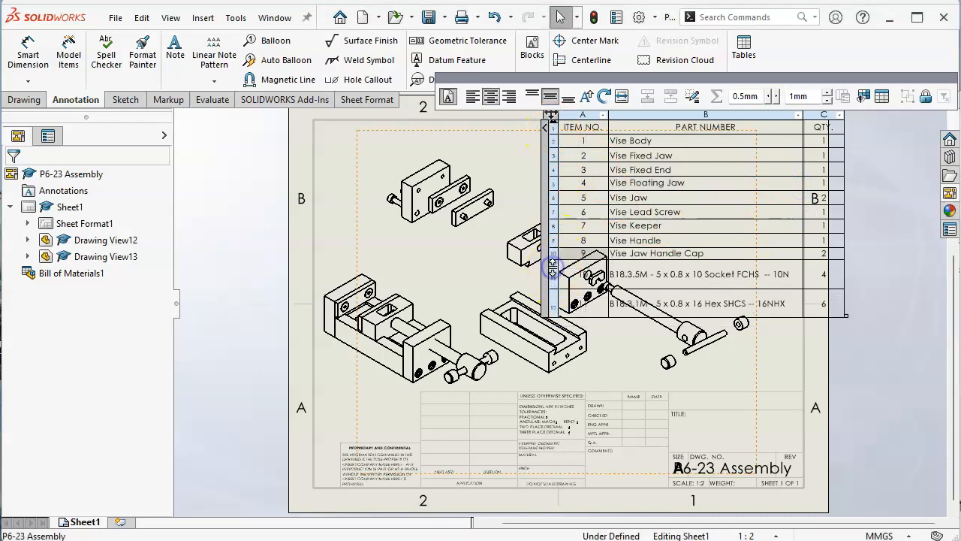
double_click(552, 286)
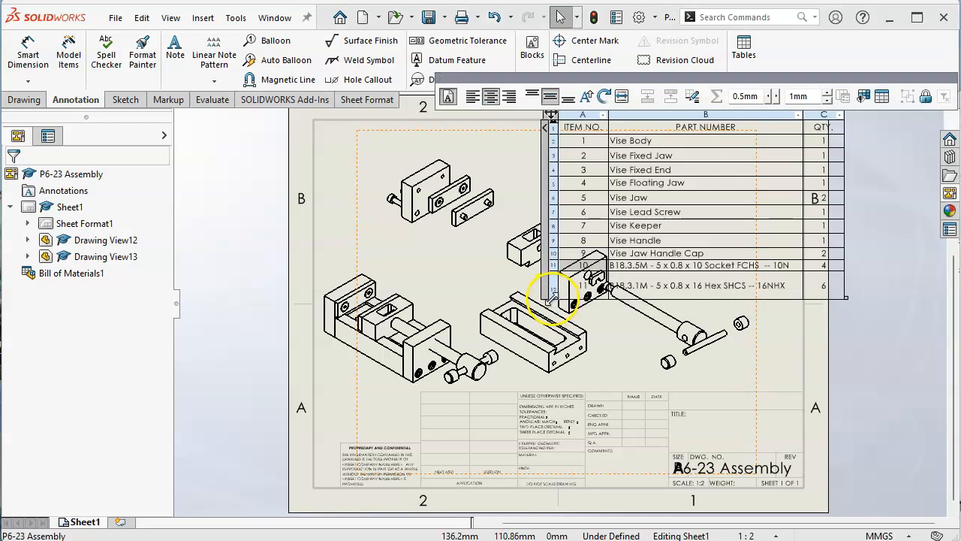
double_click(554, 298)
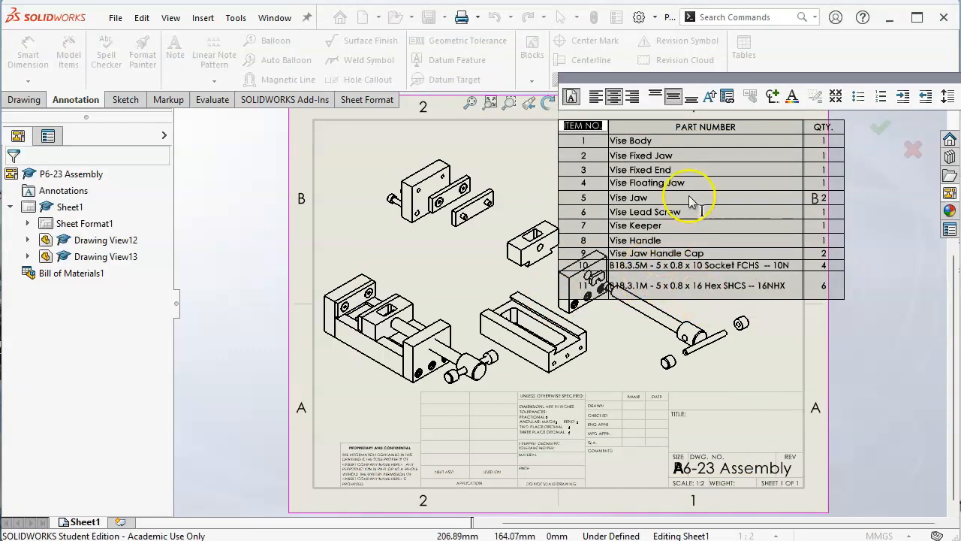
left_click(700, 164)
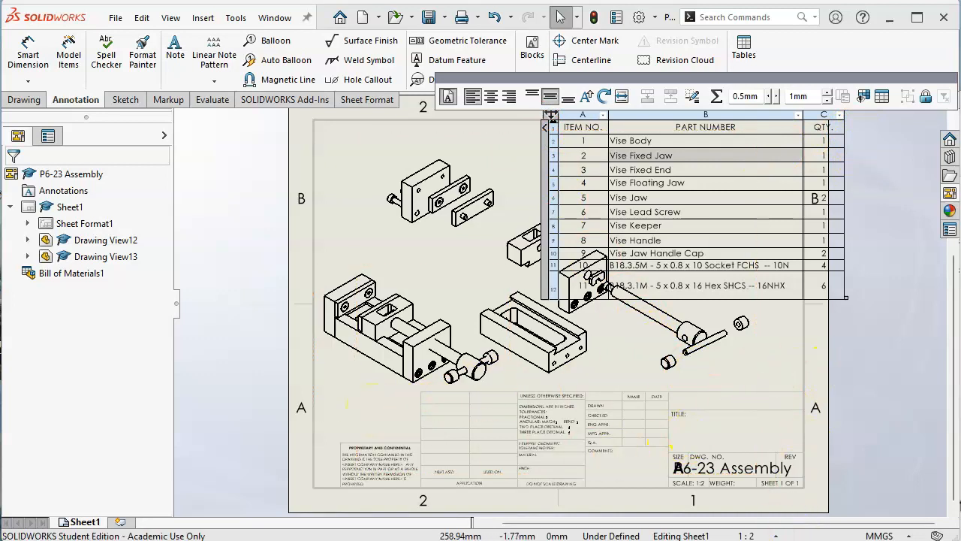
Step: Set the sheet scale to 1:5, then move the assembled view below the bill of materials and the exploded view to the sheet's left half
left_click(774, 534)
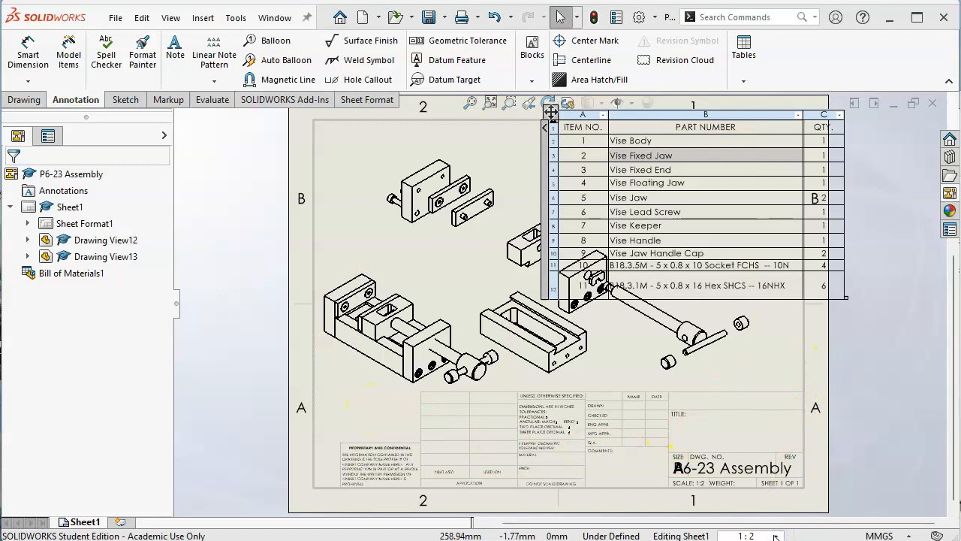
left_click(775, 536)
left_click(736, 295)
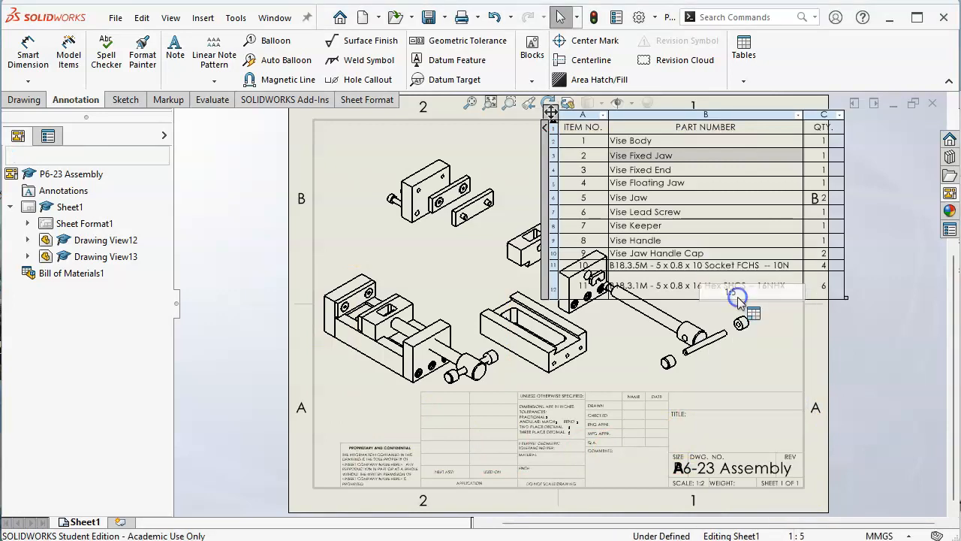
mouse_move(379, 375)
left_mouse_down()
mouse_move(740, 386)
mouse_move(717, 381)
left_mouse_up()
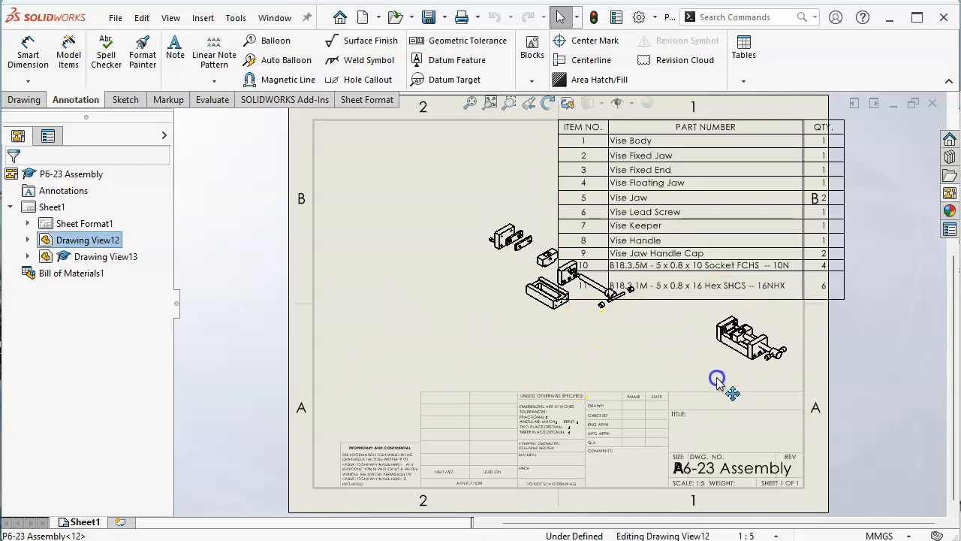
mouse_move(574, 332)
left_mouse_down()
mouse_move(524, 355)
mouse_move(461, 361)
mouse_move(448, 385)
left_mouse_up()
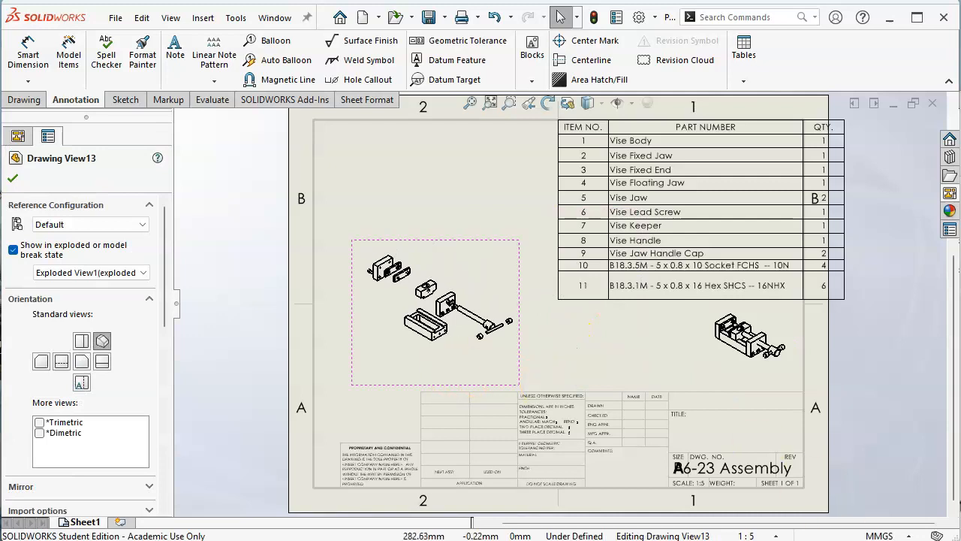
Step: Apply a user-defined sheet scale of 1:3 and shift the exploded view slightly up and right, inside the border
left_click(776, 535)
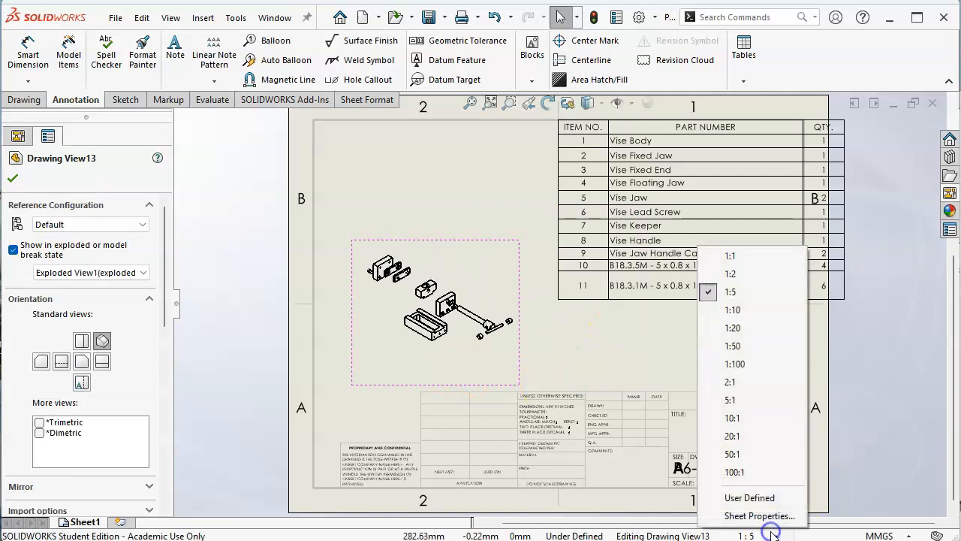
left_click(747, 499)
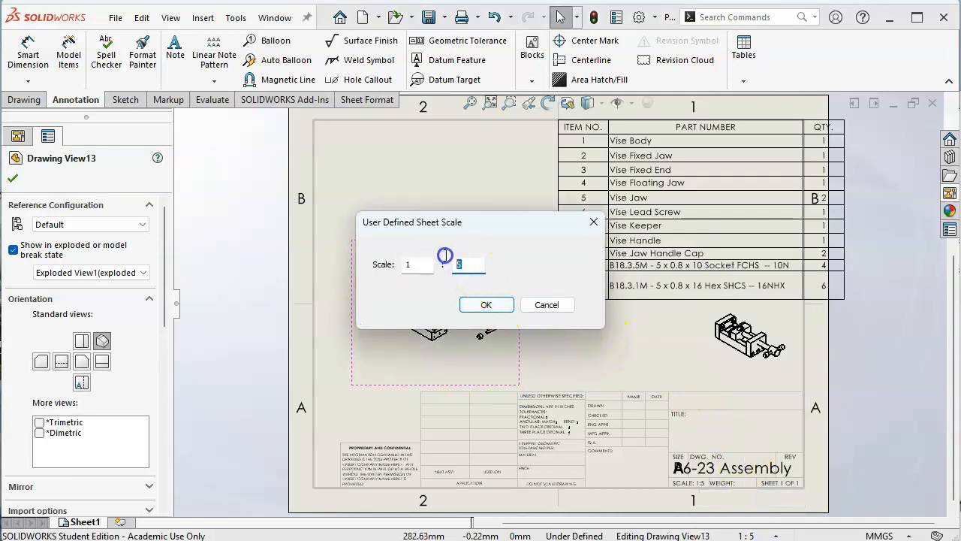
type("3")
key("Return")
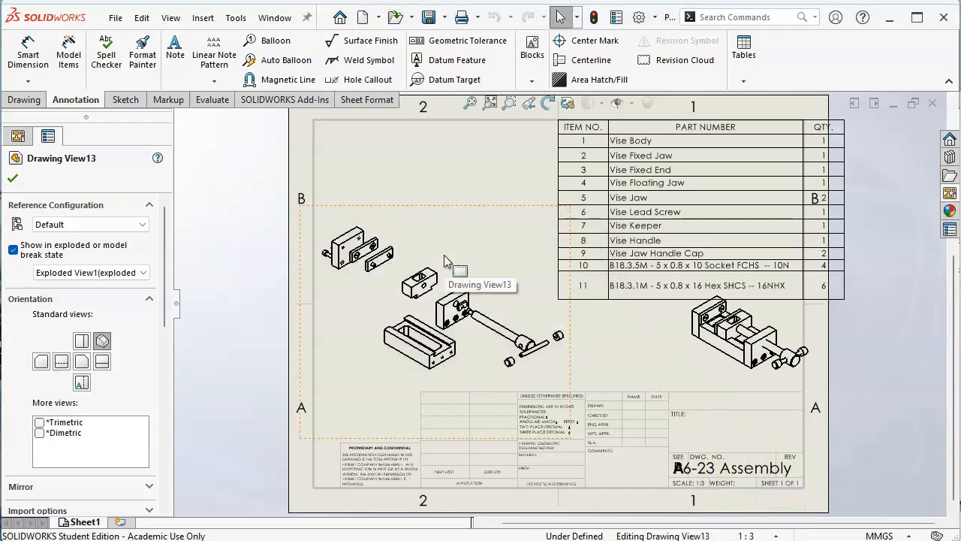
mouse_move(457, 205)
left_mouse_down()
mouse_move(492, 193)
mouse_move(480, 193)
left_mouse_up()
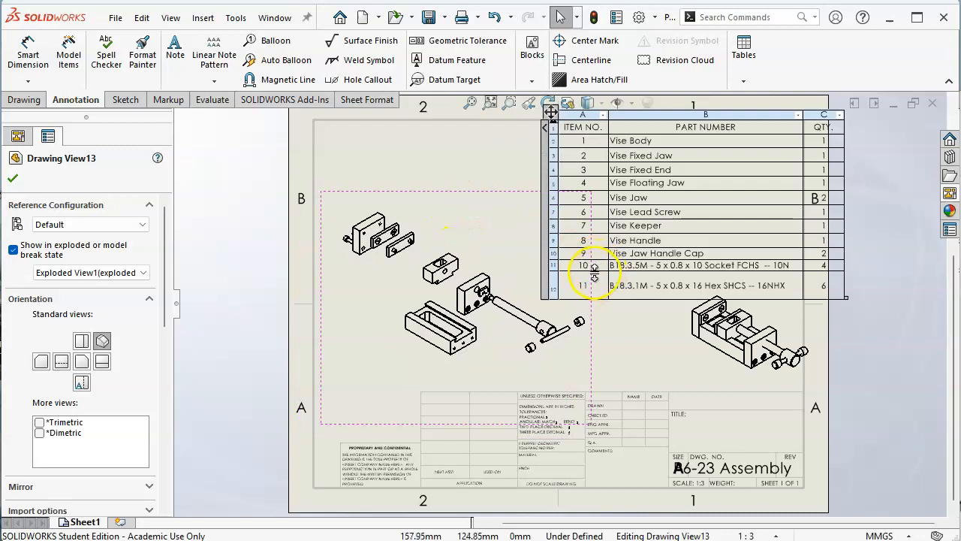
Step: Reduce the bill of materials' overall height and move the table into the upper right corner of the sheet border
left_click(592, 274)
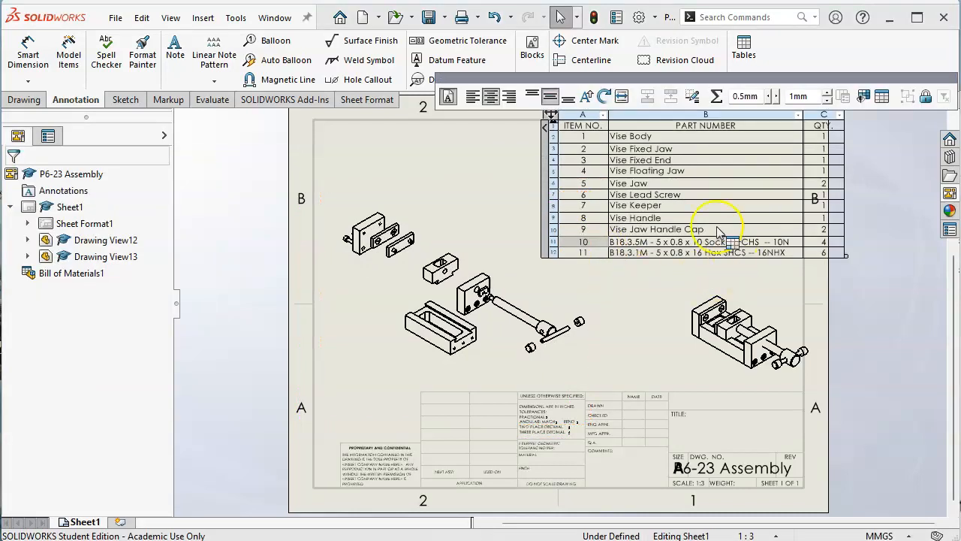
left_click_drag(552, 117, 505, 122)
left_click(621, 345)
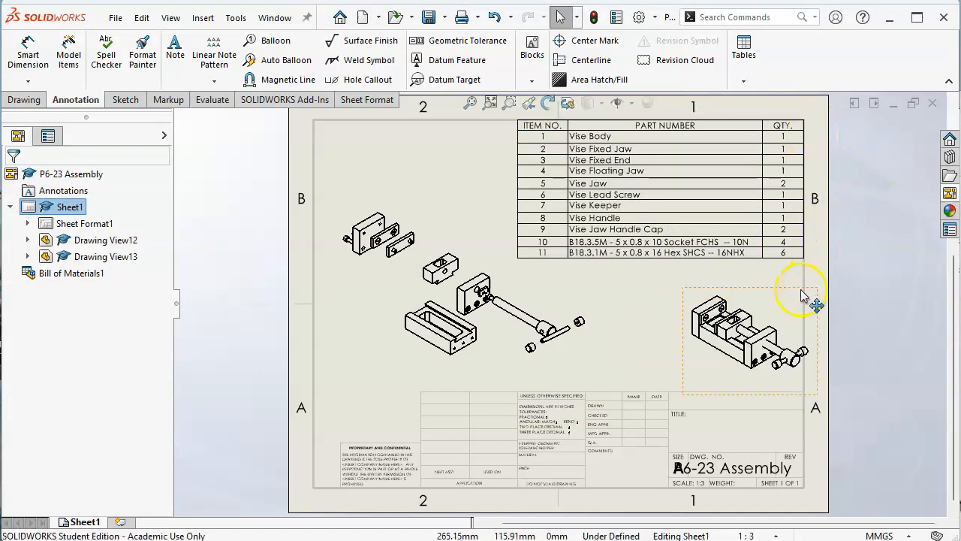
Step: Move the assembled view left so it clears the sheet border, and raise the exploded view slightly
left_click_drag(795, 295, 757, 284)
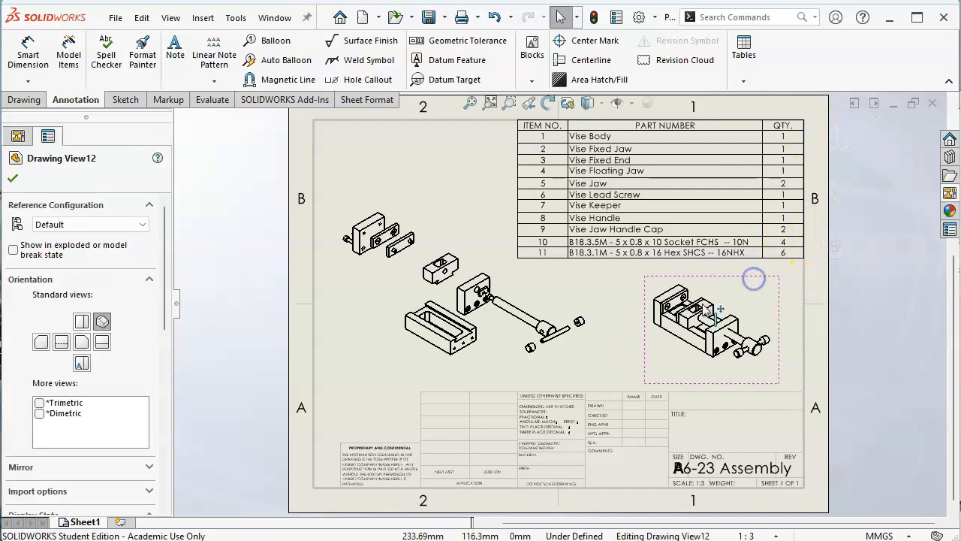
left_click_drag(457, 189, 450, 164)
Step: Start automatic ballooning on the exploded view and preview the row, column, square and circular layouts, tightening the circular pattern around the parts
left_click(370, 297)
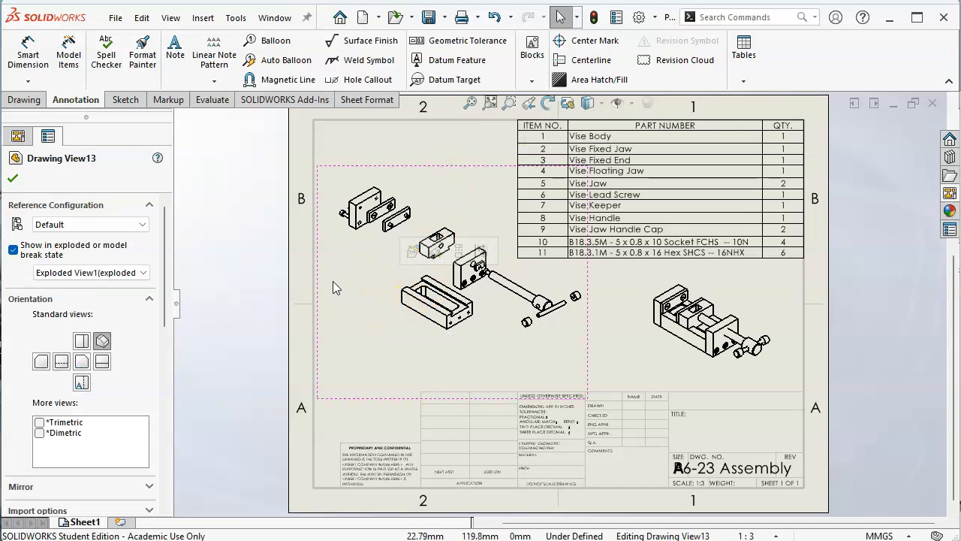
left_click(267, 62)
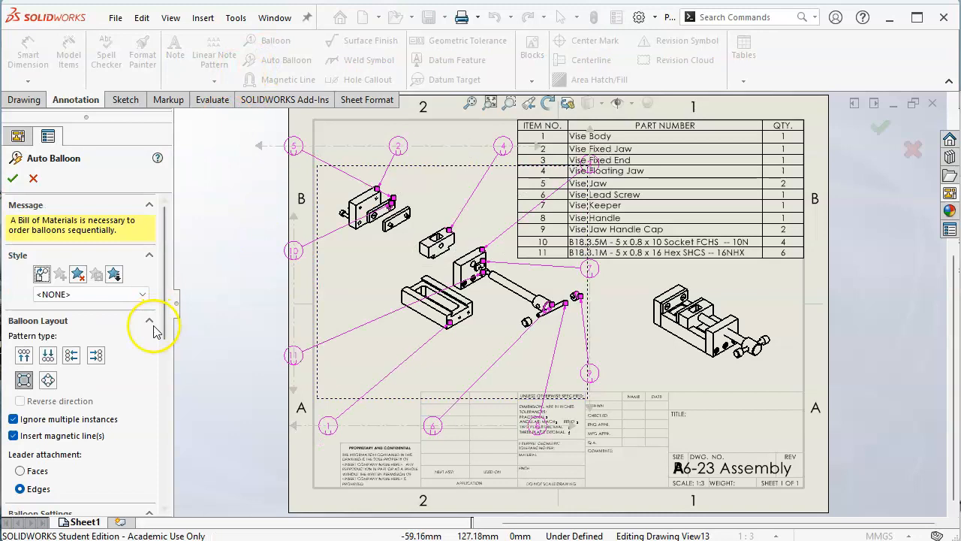
left_click(47, 355)
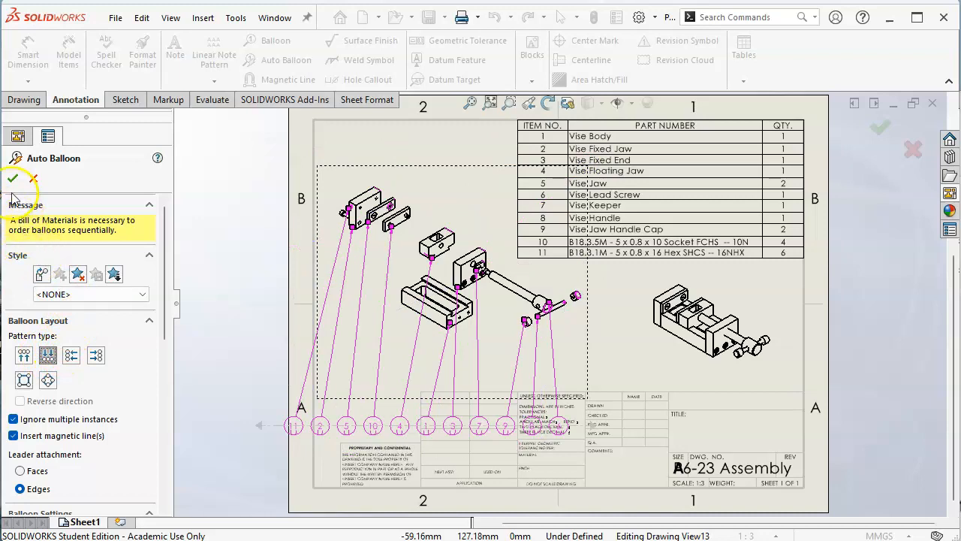
left_click(23, 354)
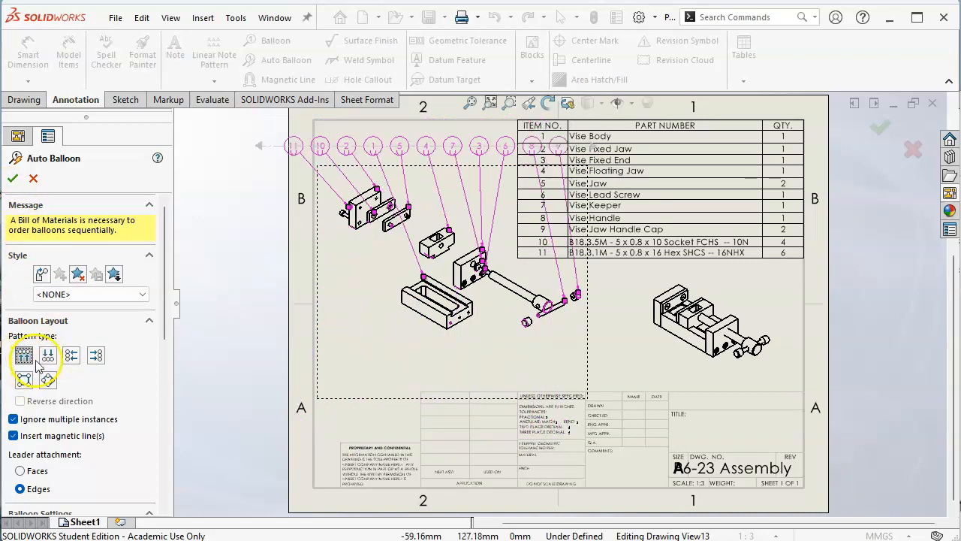
left_click(48, 355)
left_click(71, 354)
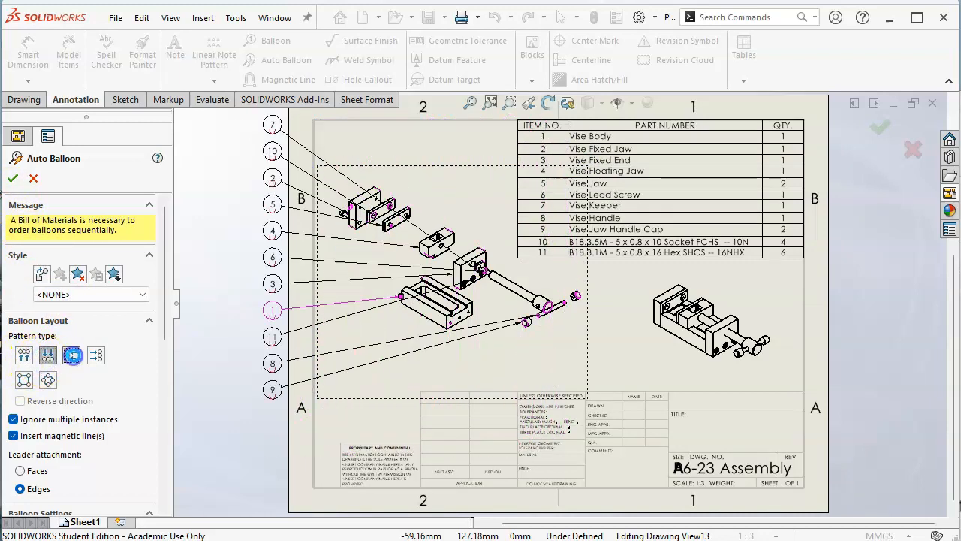
left_click(95, 355)
left_click(23, 379)
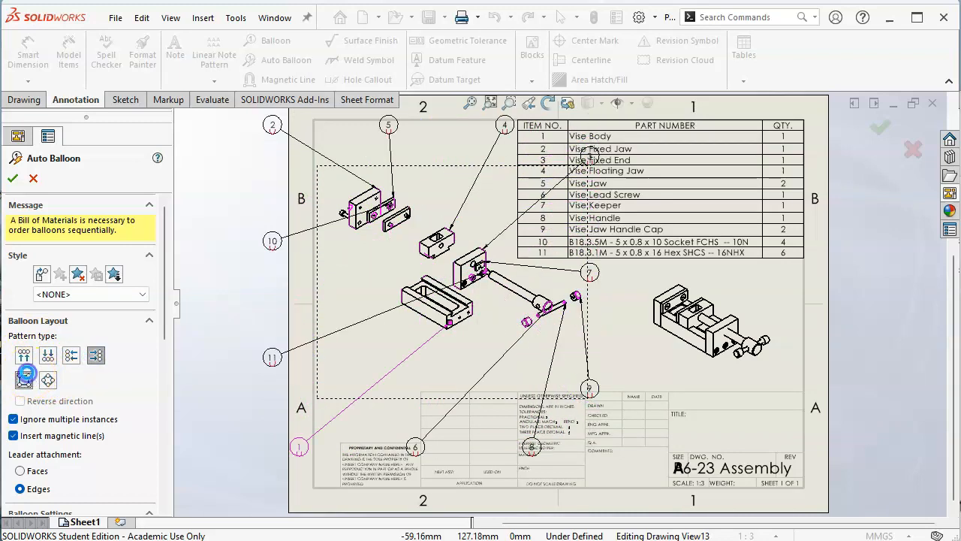
left_click(47, 379)
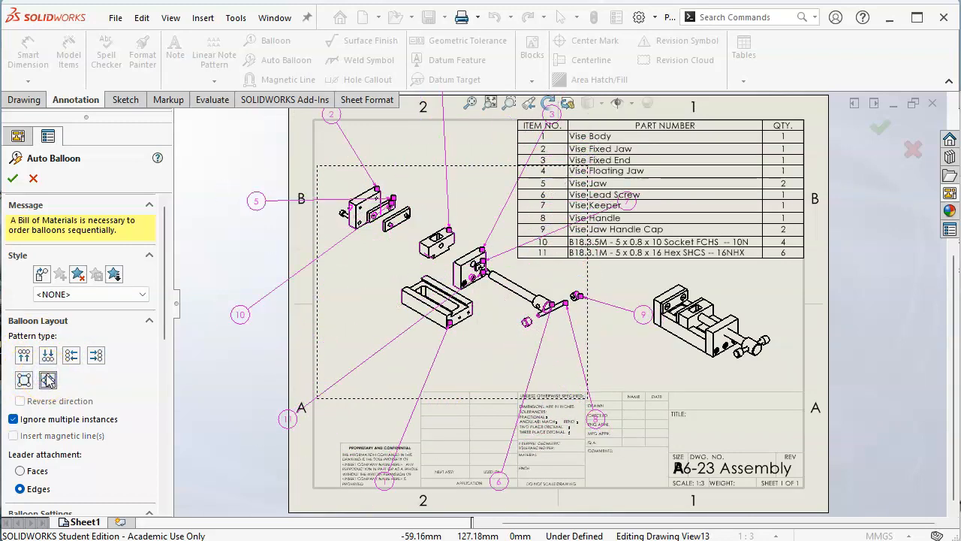
left_click_drag(240, 318, 325, 278)
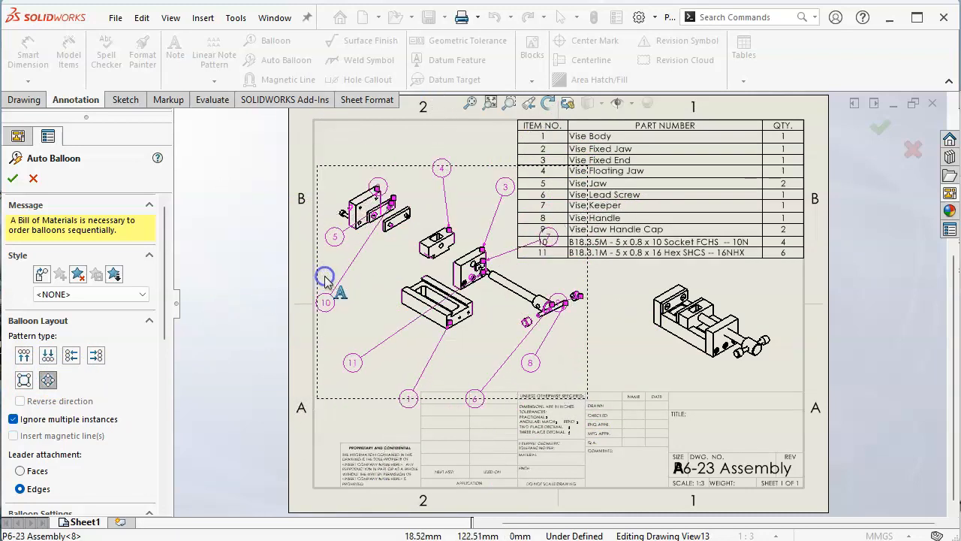
Step: Lay the automatic balloons out in a bottom row, move the row up close beneath the exploded view, and accept them
left_click(47, 355)
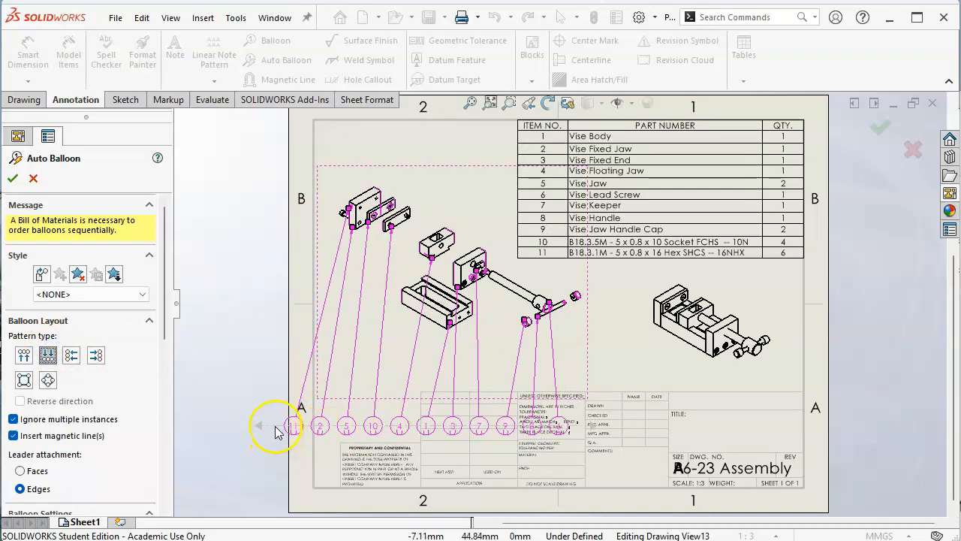
left_click_drag(291, 425, 342, 369)
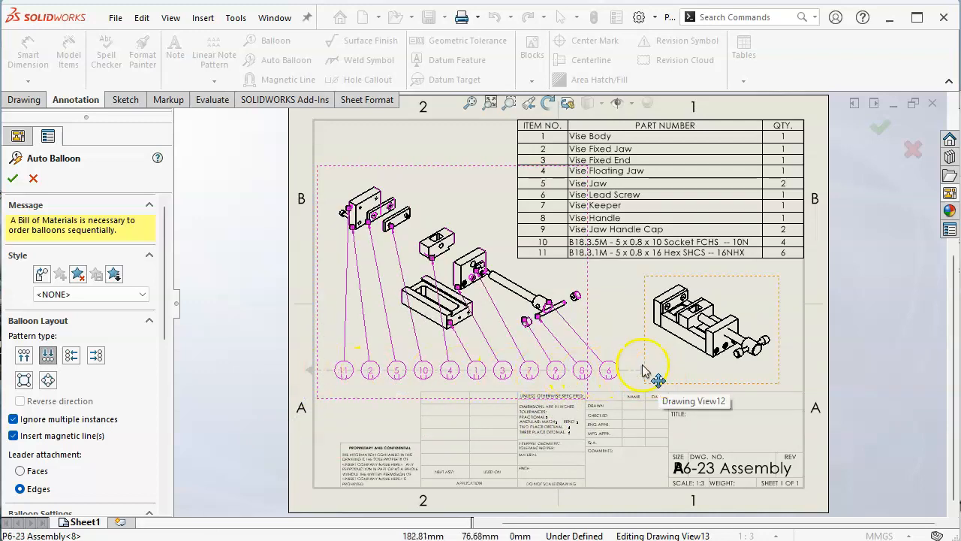
left_click(13, 179)
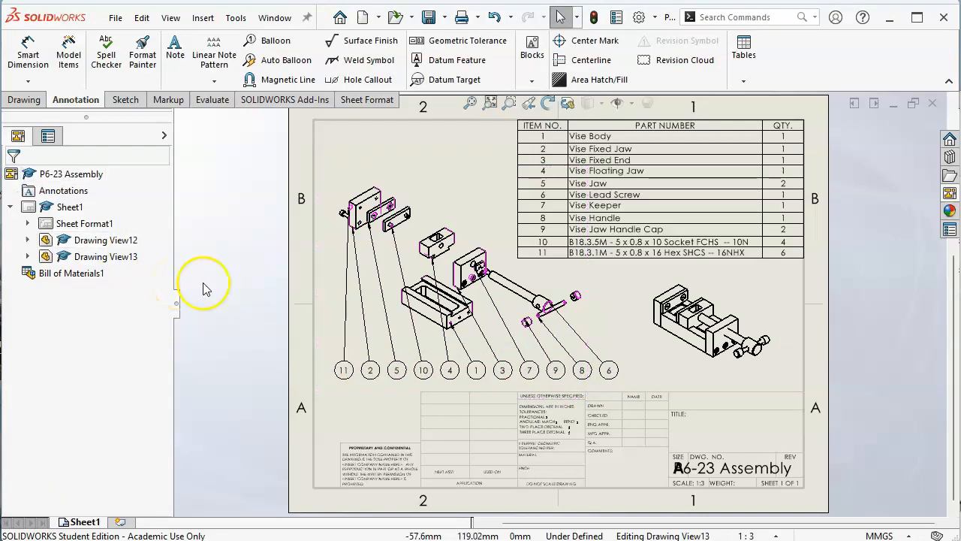
Step: Move balloon 4 above the floating jaw and reattach its leader arrow to the jaw's upper edge
left_click_drag(458, 363, 457, 184)
scroll(440, 240, "down", 5)
left_click_drag(452, 304, 488, 255)
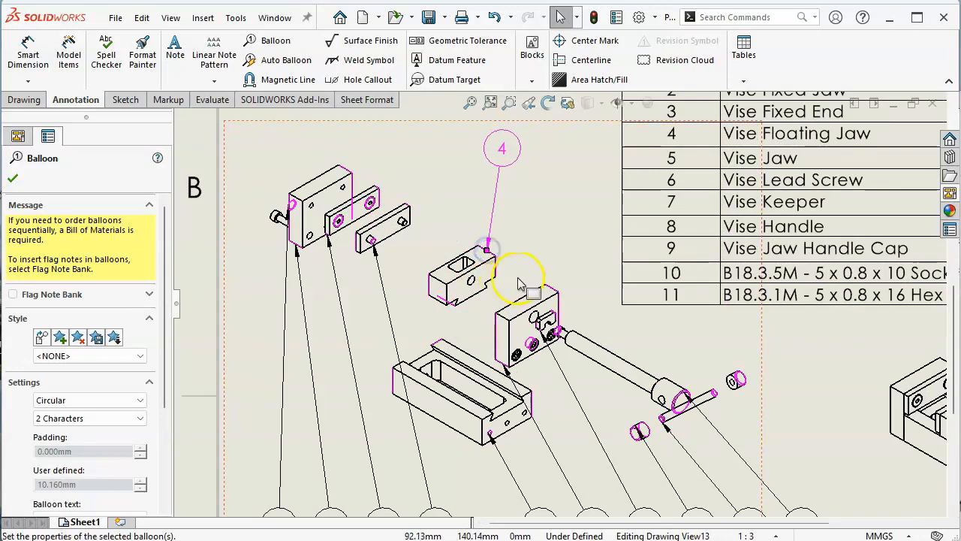
left_click(531, 251)
Step: Shift balloon 10 slightly left along the balloon row, next to balloon 5
scroll(578, 330, "up", 5)
scroll(518, 387, "down", 4)
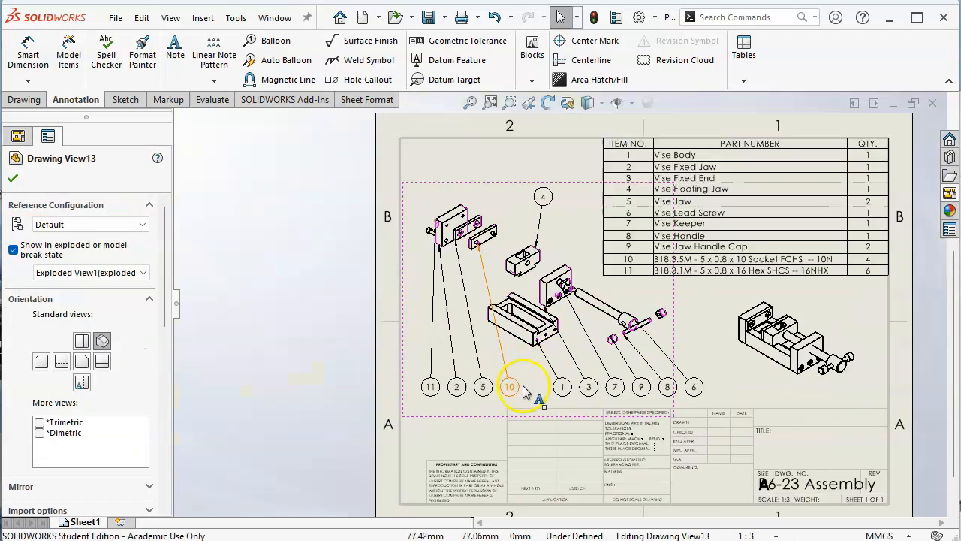
scroll(774, 319, "up", 2)
scroll(774, 319, "down", 1)
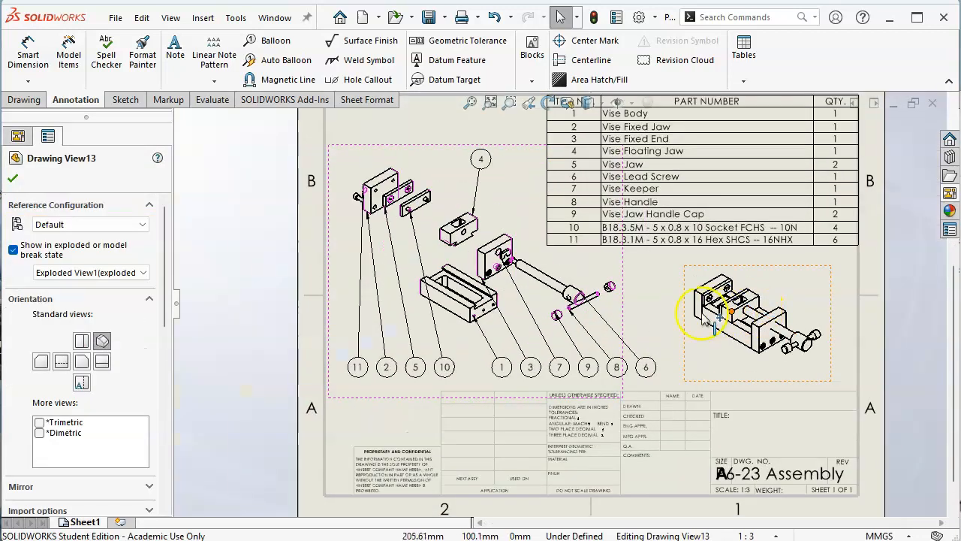
left_click_drag(444, 366, 437, 366)
left_click(719, 361)
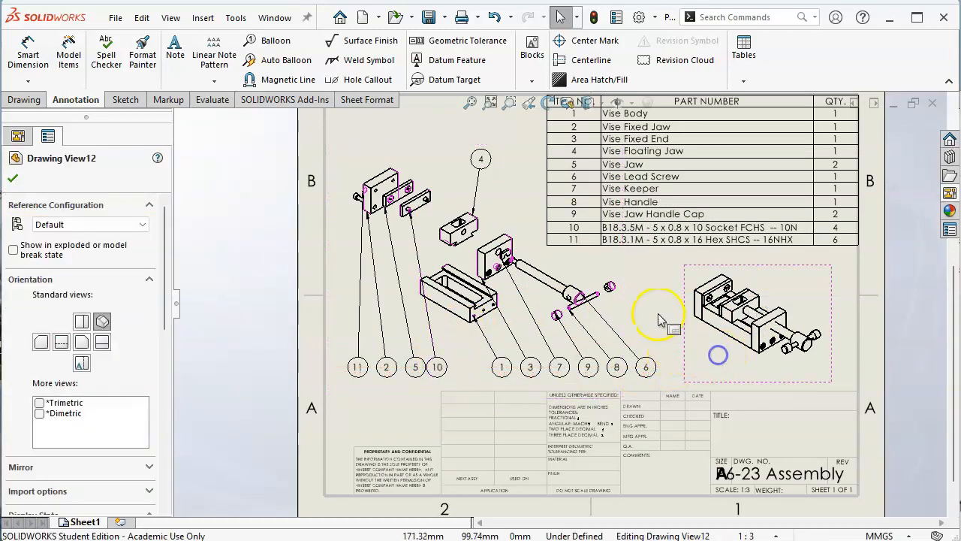
left_click(655, 315)
left_click(470, 102)
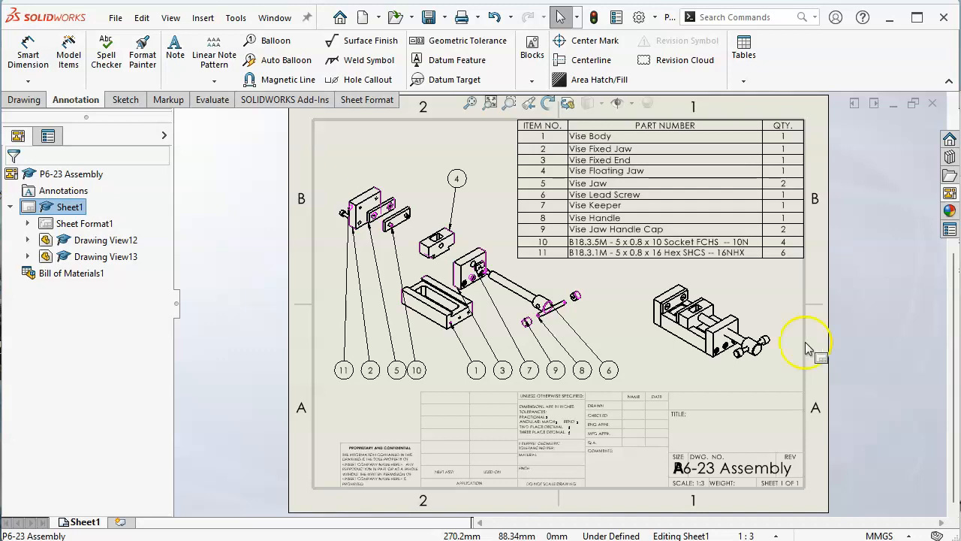
Step: Add a second sheet to the drawing and load Vise Body.SLDPRT from the A5 folder as the source for a model view
left_click(121, 523)
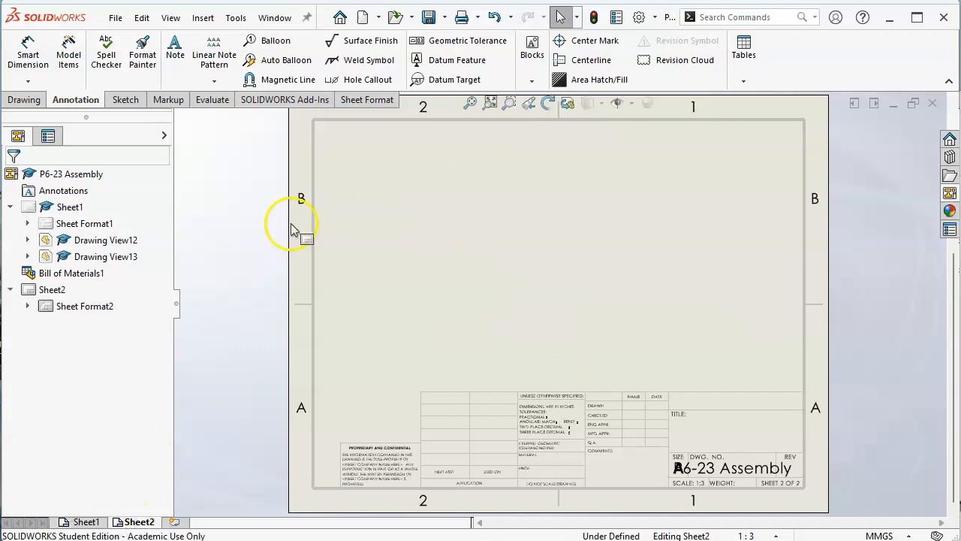
left_click(200, 19)
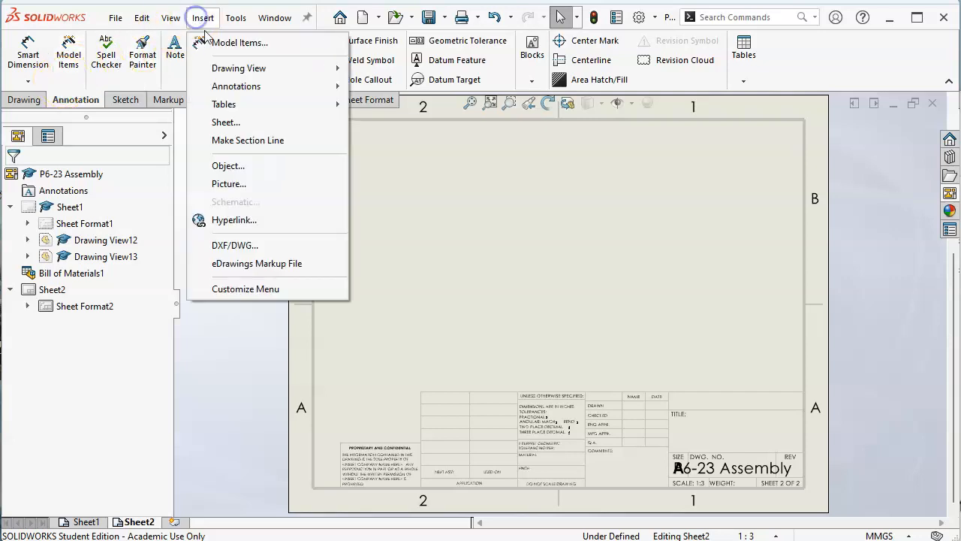
mouse_move(265, 75)
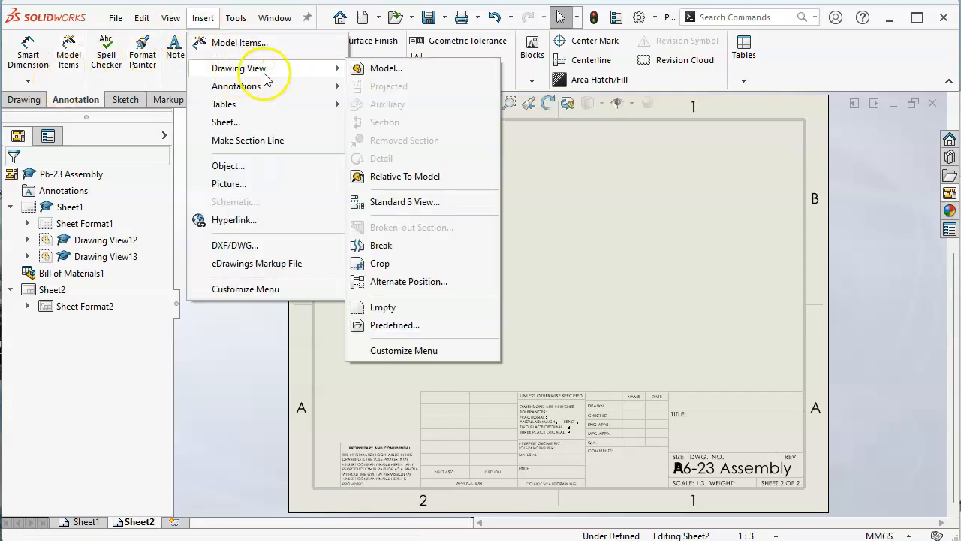
left_click(385, 68)
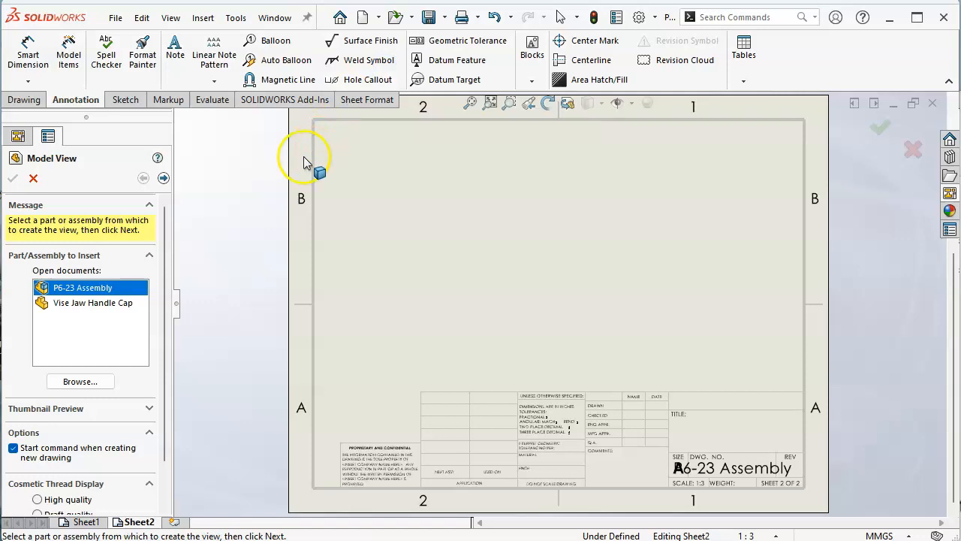
left_click(81, 382)
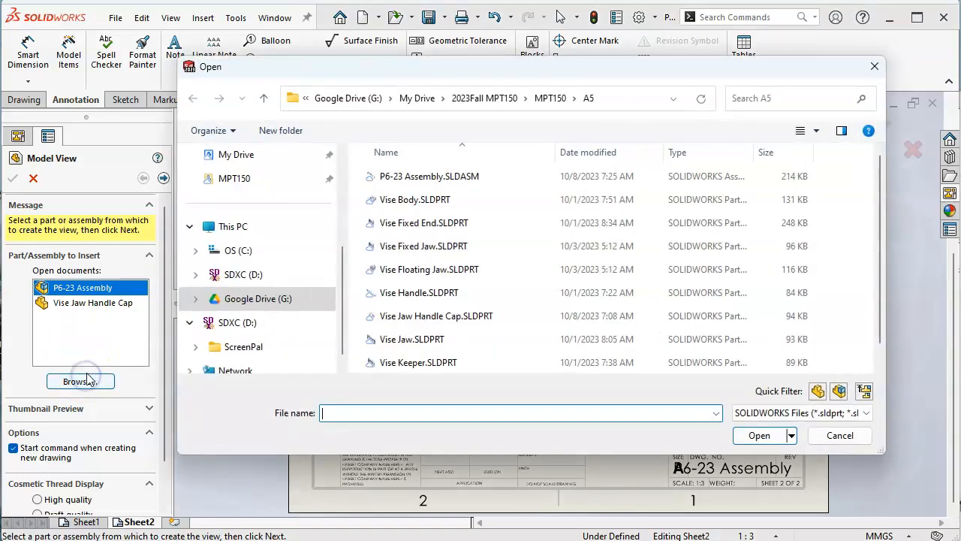
left_click(423, 200)
left_click(773, 435)
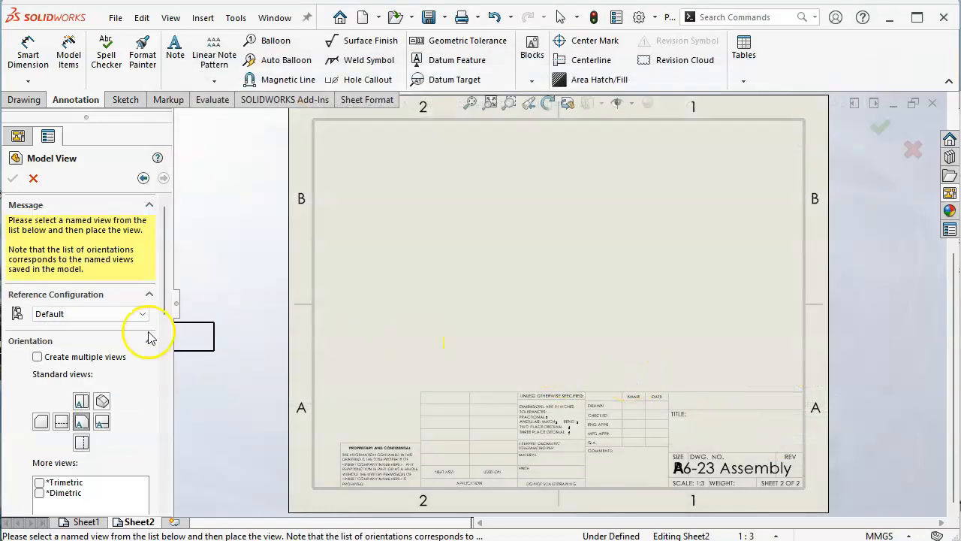
Step: Create front, top, right and isometric views of the Vise Body together, with the sheet scale option selected
left_click(38, 356)
left_click(82, 419)
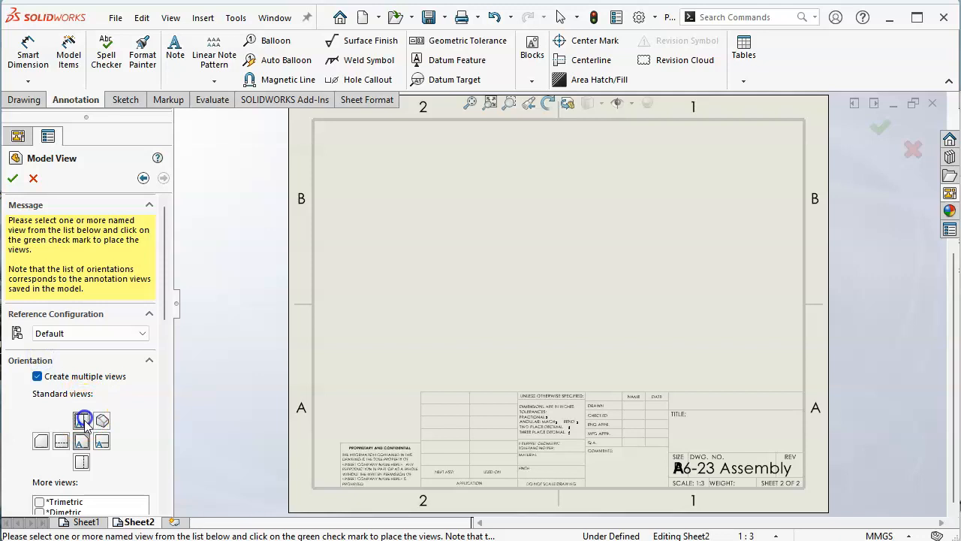
left_click(103, 417)
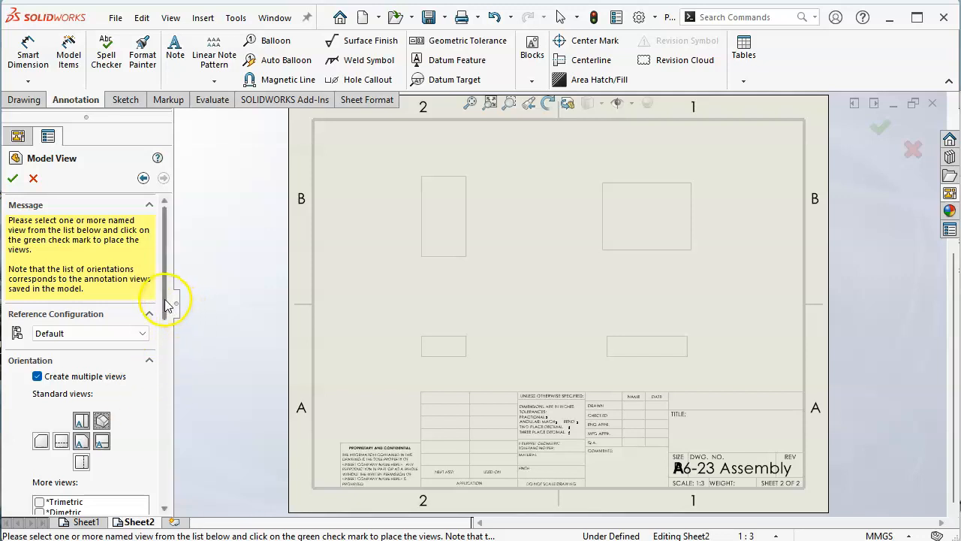
left_click_drag(164, 302, 168, 337)
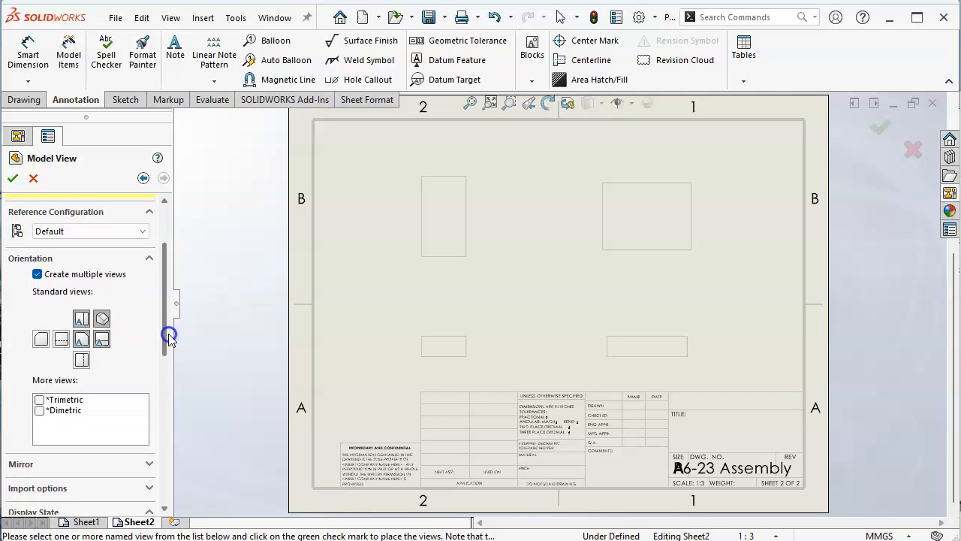
left_click_drag(168, 338, 164, 458)
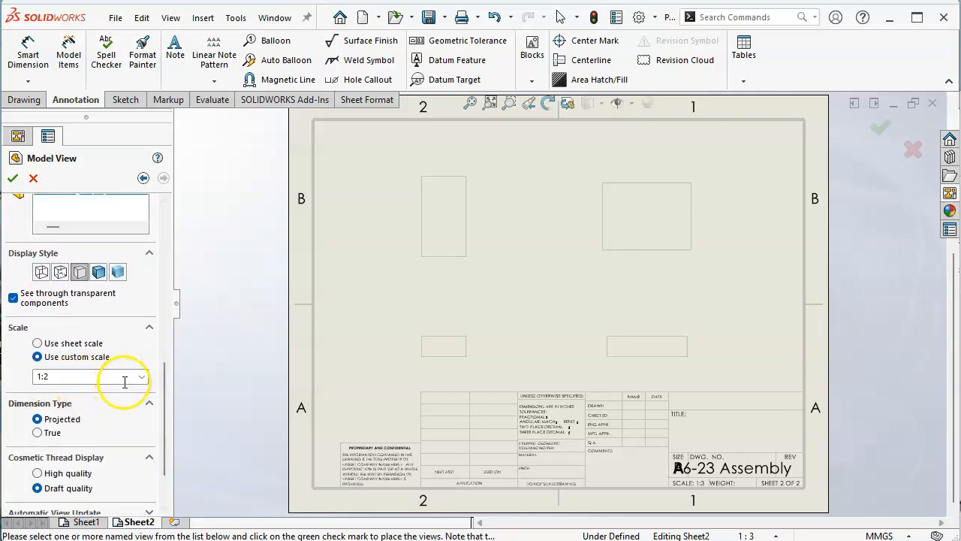
left_click(78, 343)
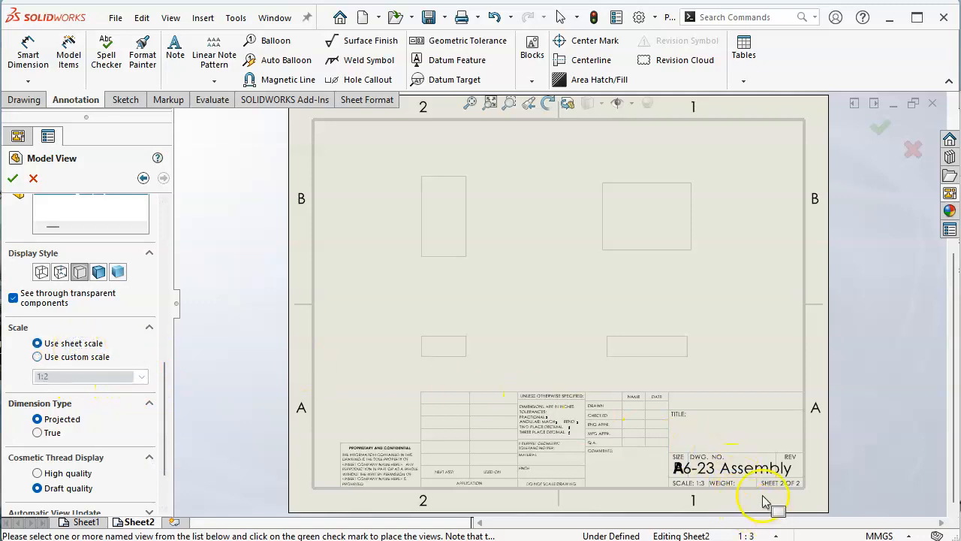
left_click_drag(163, 369, 172, 237)
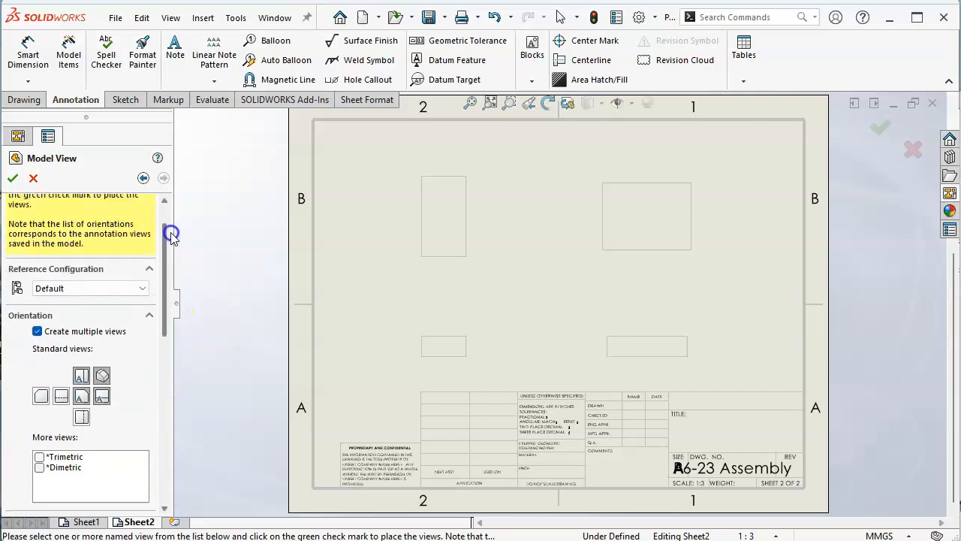
left_click(13, 179)
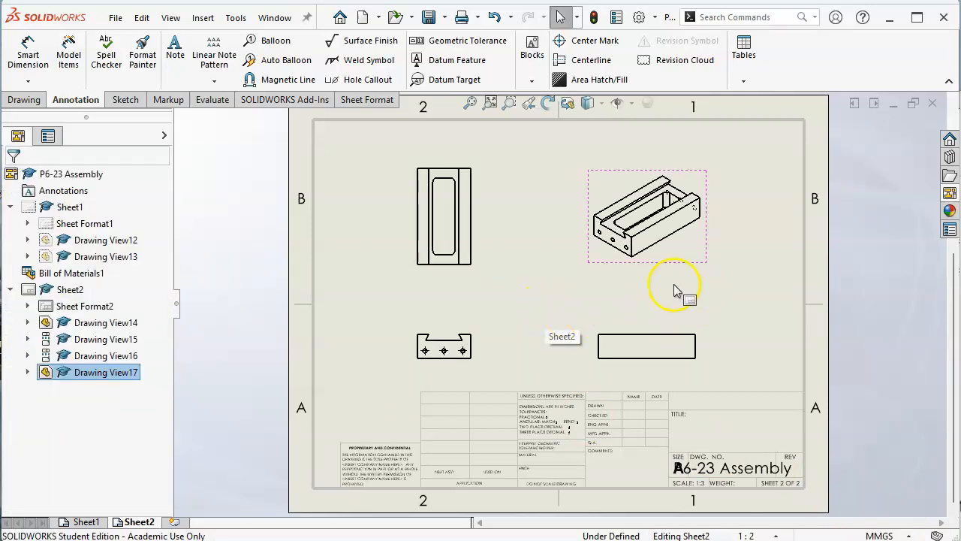
Step: Rearrange the Vise Body views: isometric toward the sheet's upper right, front and top views further left, and right view nearer the front view
mouse_move(681, 264)
left_mouse_down()
mouse_move(717, 259)
mouse_move(735, 243)
left_mouse_up()
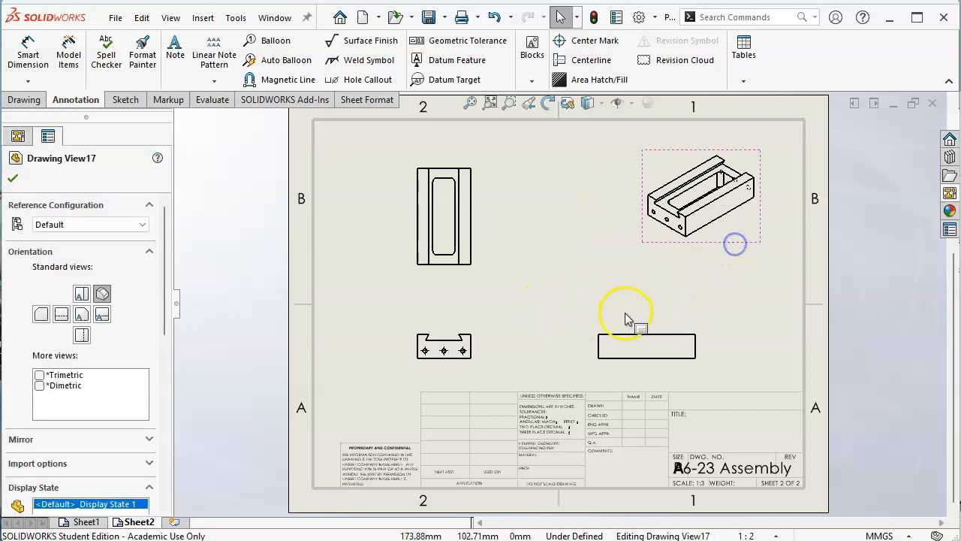
left_click_drag(625, 325, 631, 309)
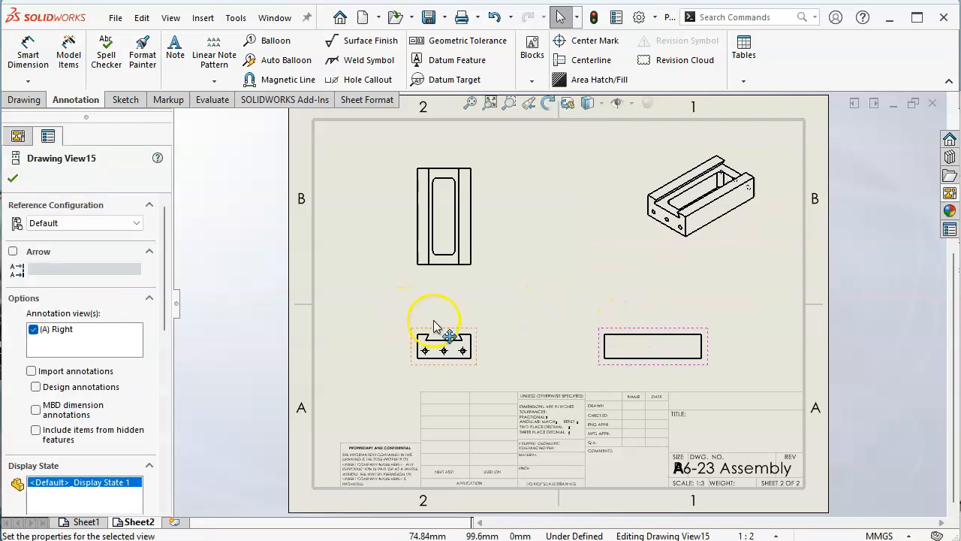
mouse_move(440, 335)
left_mouse_down()
mouse_move(457, 313)
mouse_move(449, 313)
left_mouse_up()
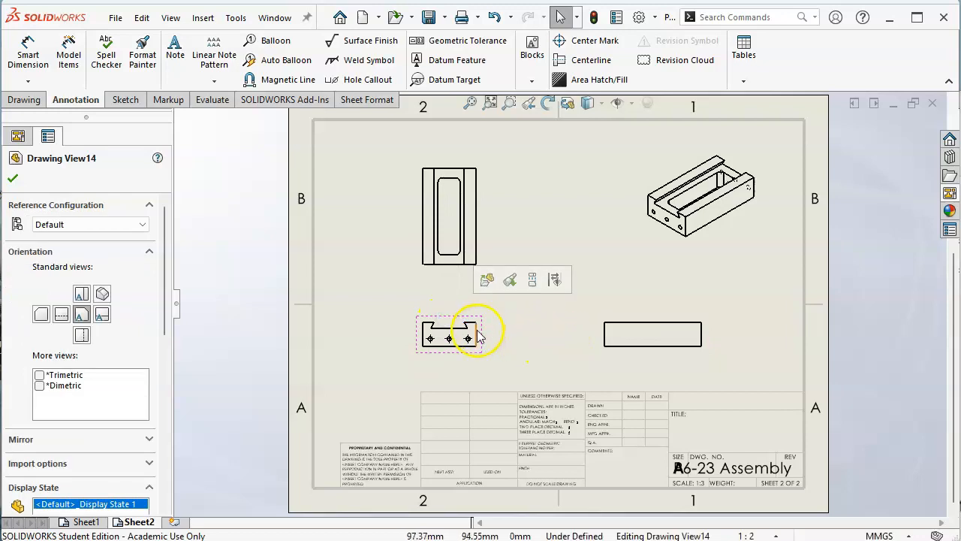
left_click_drag(482, 352, 438, 345)
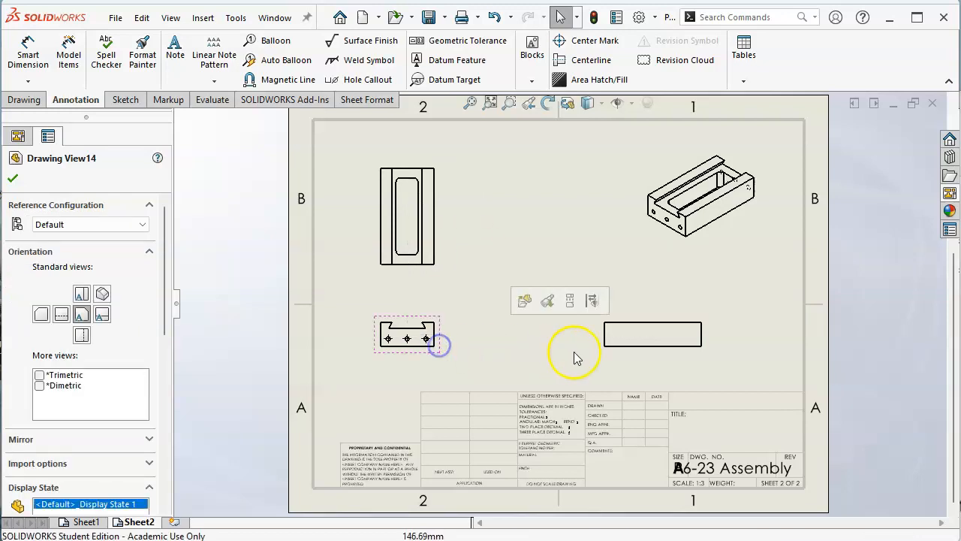
left_click_drag(604, 338, 500, 353)
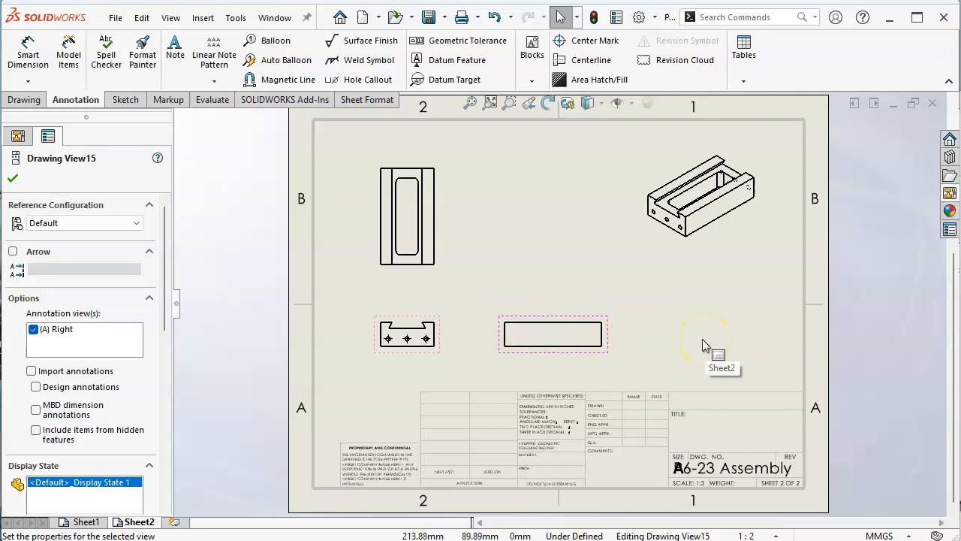
left_click(537, 320)
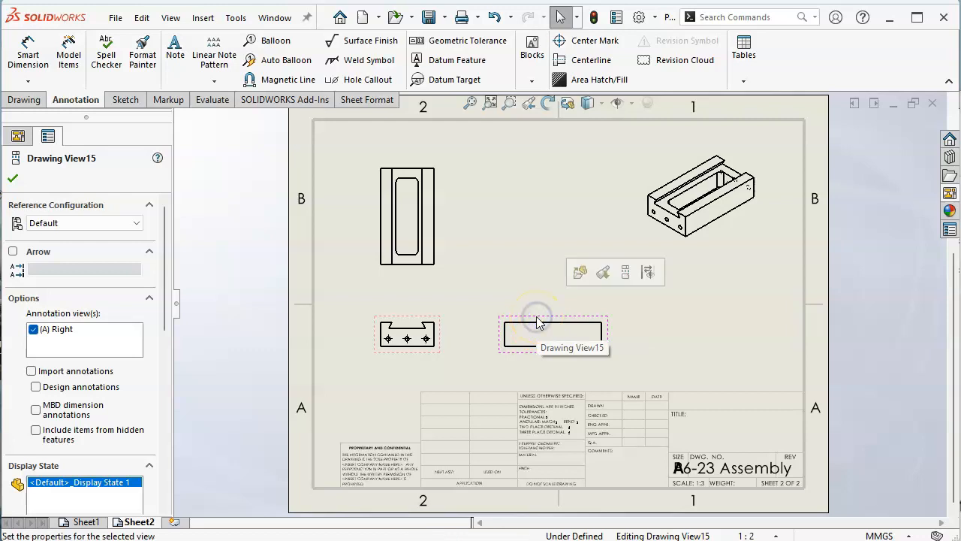
Step: Change the front view of the Vise Body to the Top orientation, updating its dependent views, and move it up and right on the sheet
left_click(406, 321)
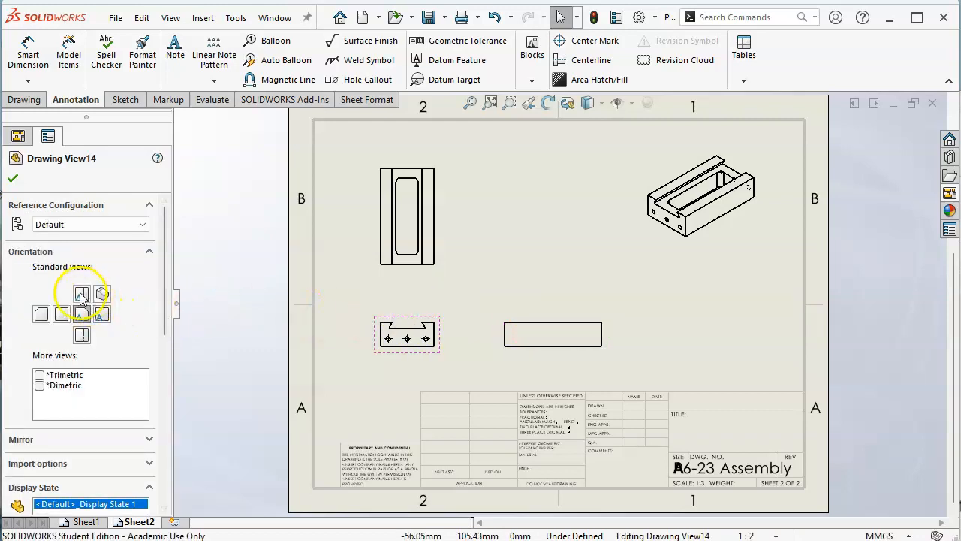
left_click(81, 294)
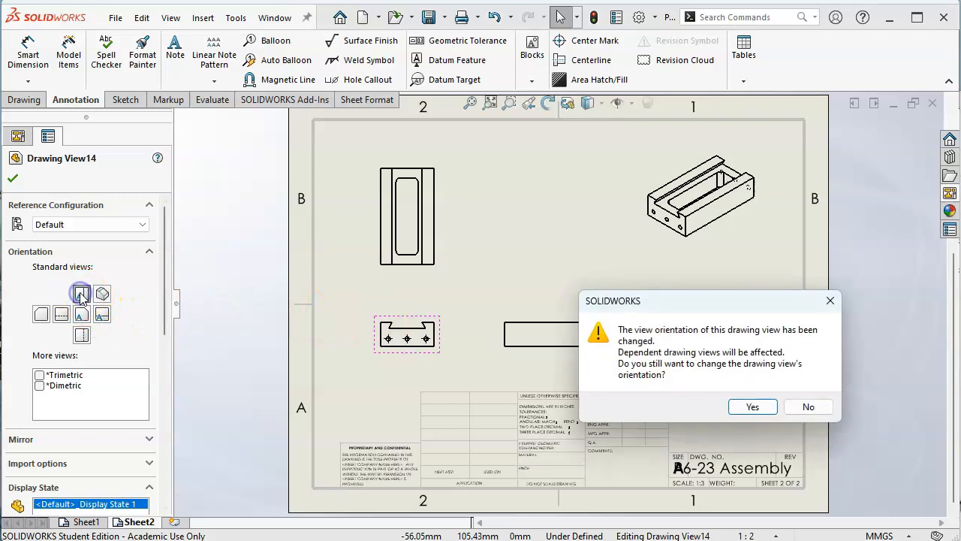
left_click(735, 407)
left_click_drag(444, 313, 482, 275)
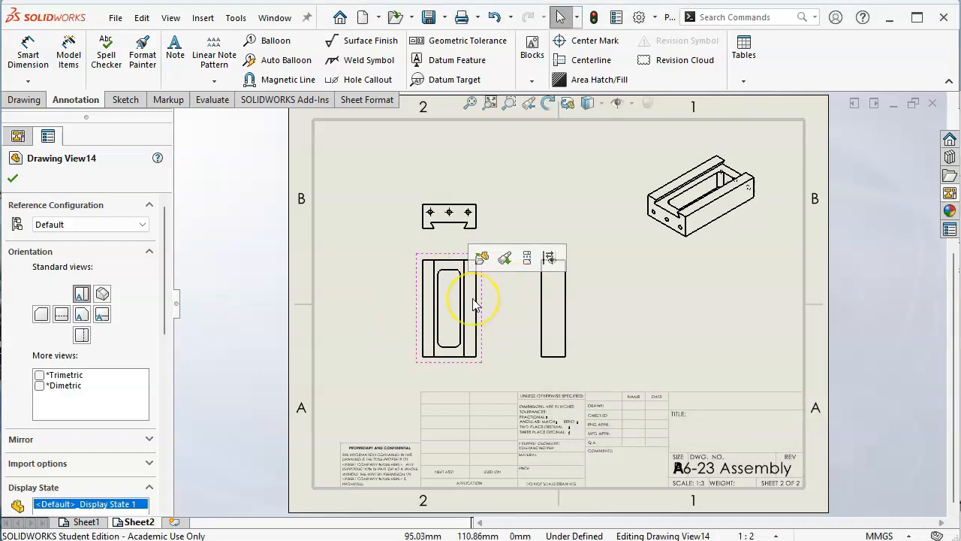
Step: Rotate the Vise Body's parent view by 90 degrees, with dependent views updating to the new orientation
left_click(549, 107)
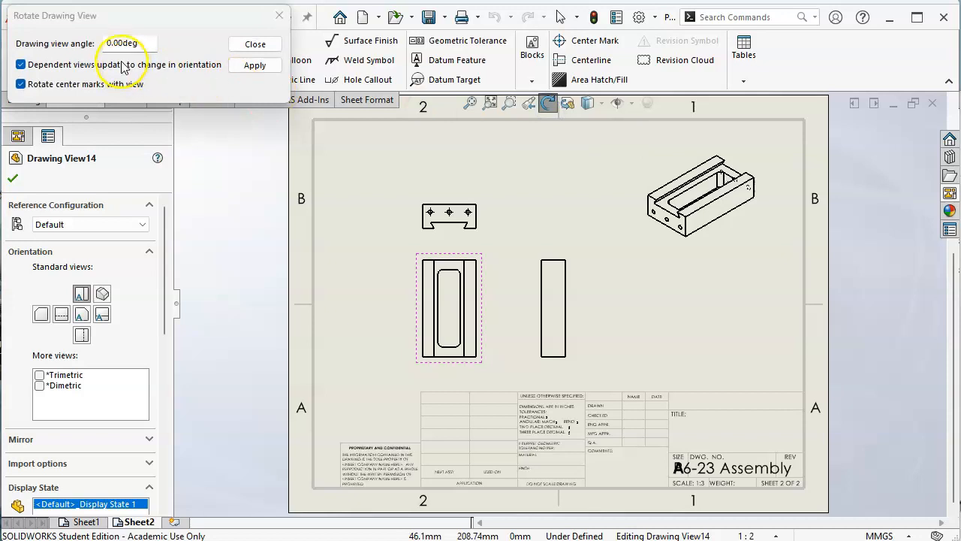
left_click(105, 43)
type("9")
key("Return")
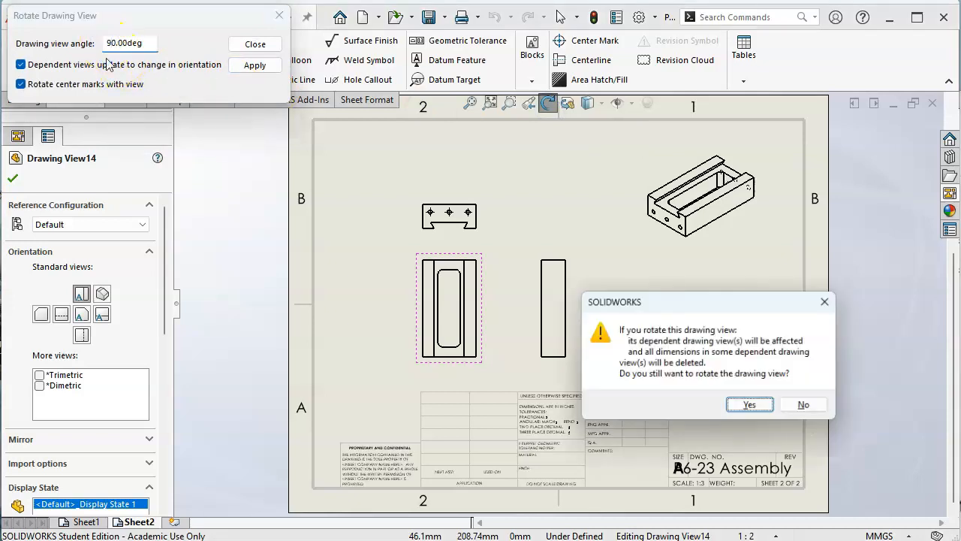
left_click(745, 406)
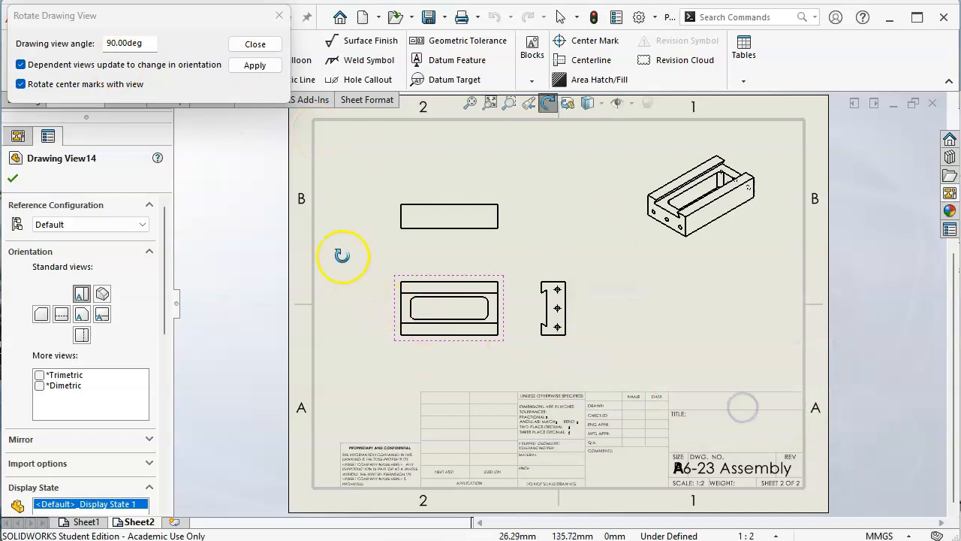
left_click(256, 44)
Step: Move the projected end view farther right, shift the parent view slightly right, and delete the plain projected view above it
left_click_drag(570, 319, 709, 319)
left_click_drag(503, 303, 533, 306)
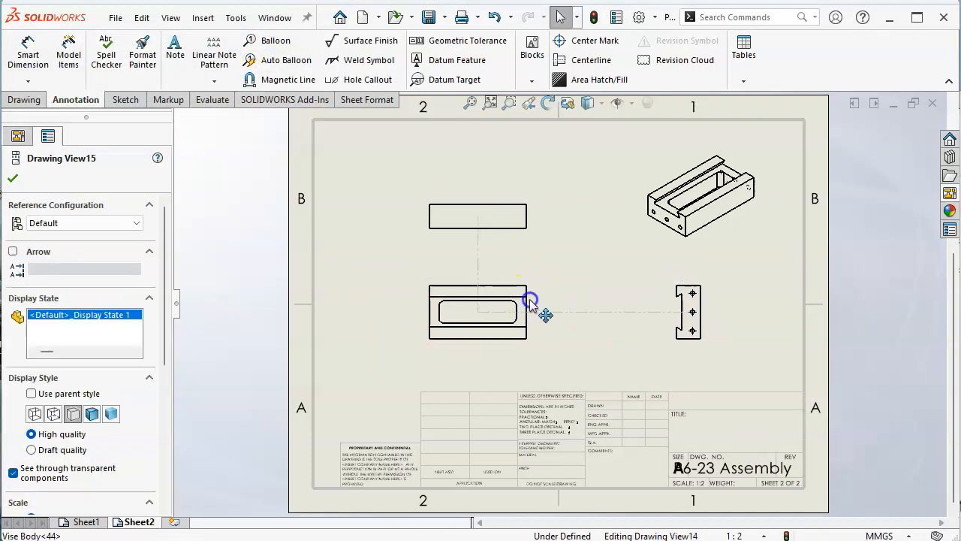
left_click(517, 238)
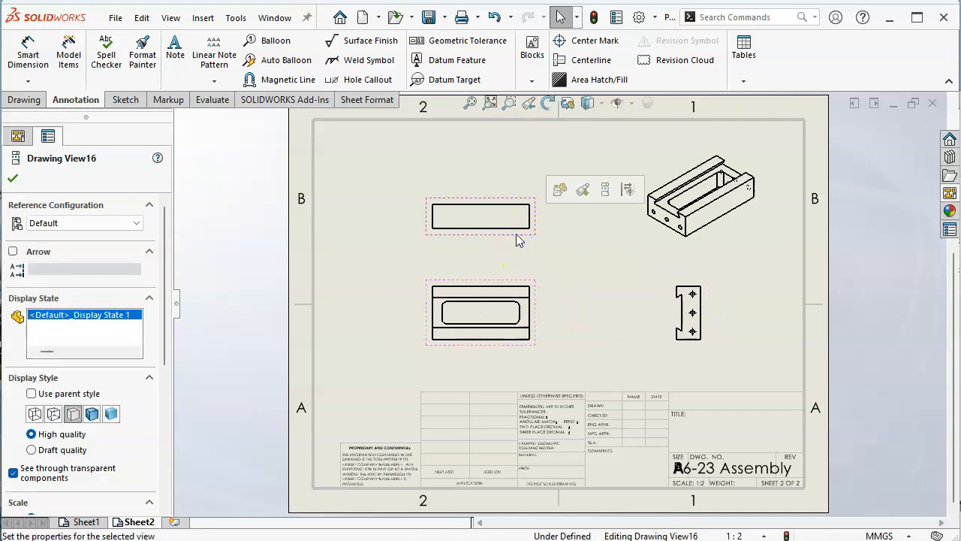
key("Delete")
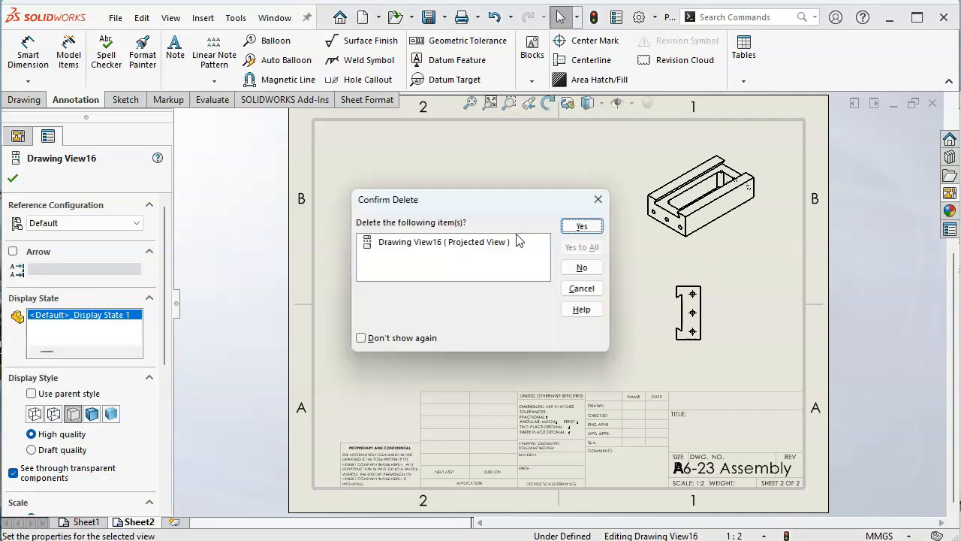
left_click(575, 226)
Step: Shift the slotted parent view up and right, and add a projected end view on its left side
left_click(554, 263)
left_click_drag(557, 259, 569, 273)
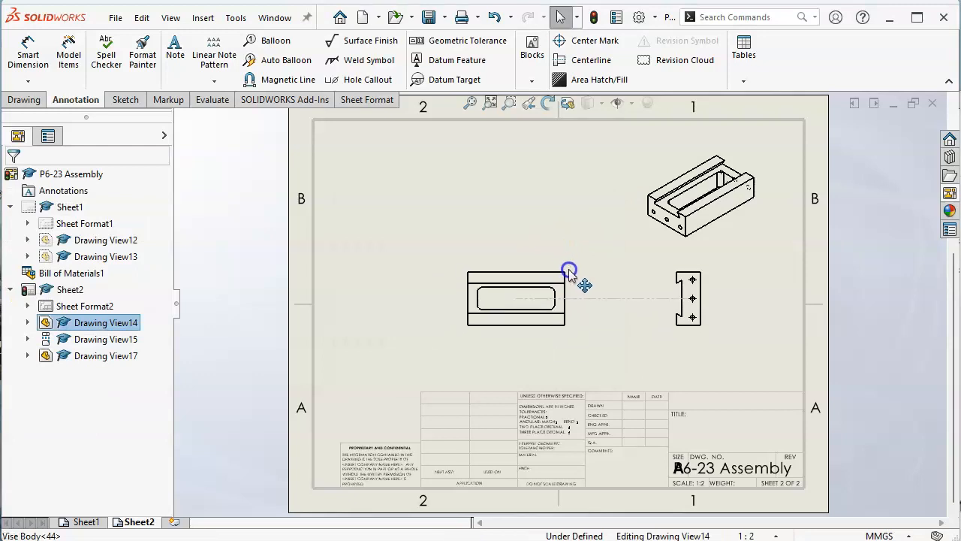
left_click(25, 100)
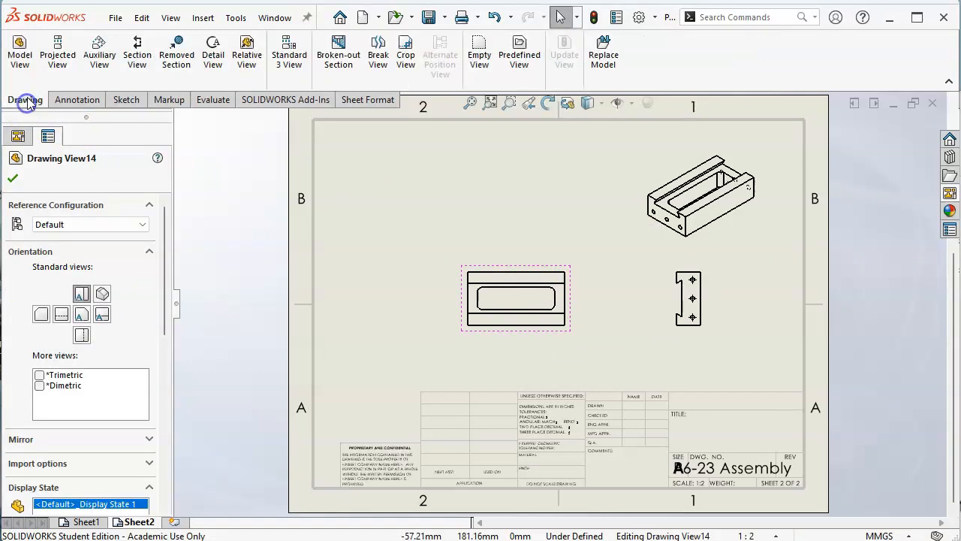
left_click(58, 45)
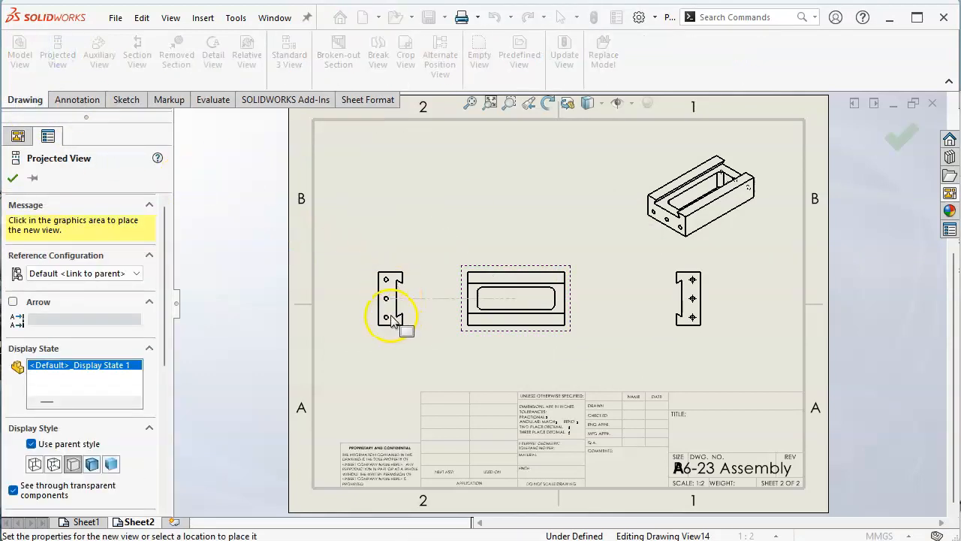
left_click(382, 318)
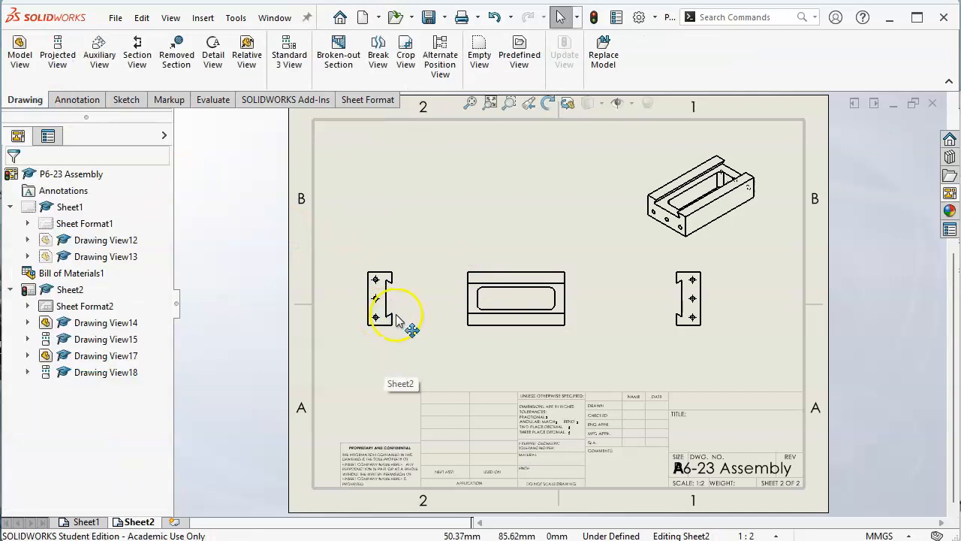
Step: Move the isometric view toward the sheet's upper-right corner and set a user-defined sheet scale of 3:4
left_click_drag(758, 253, 796, 221)
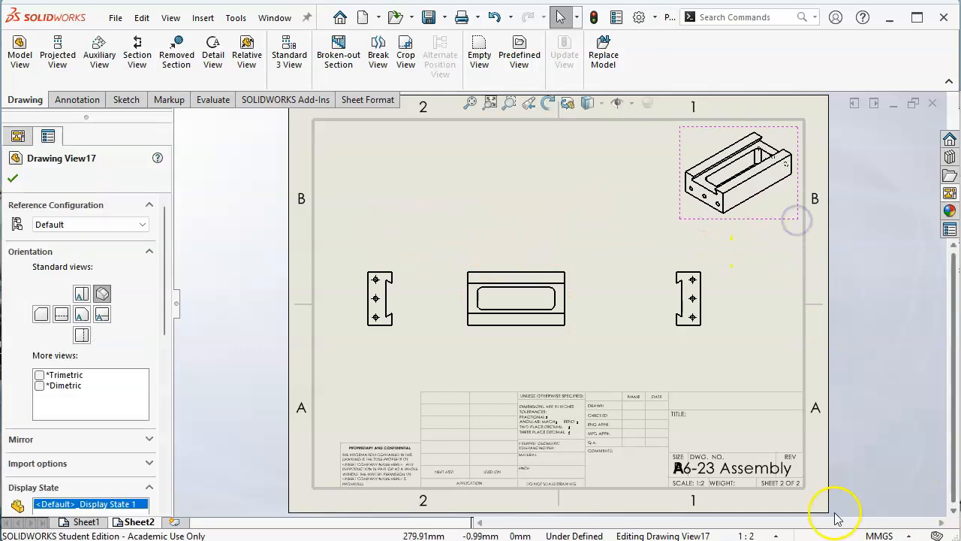
left_click(777, 536)
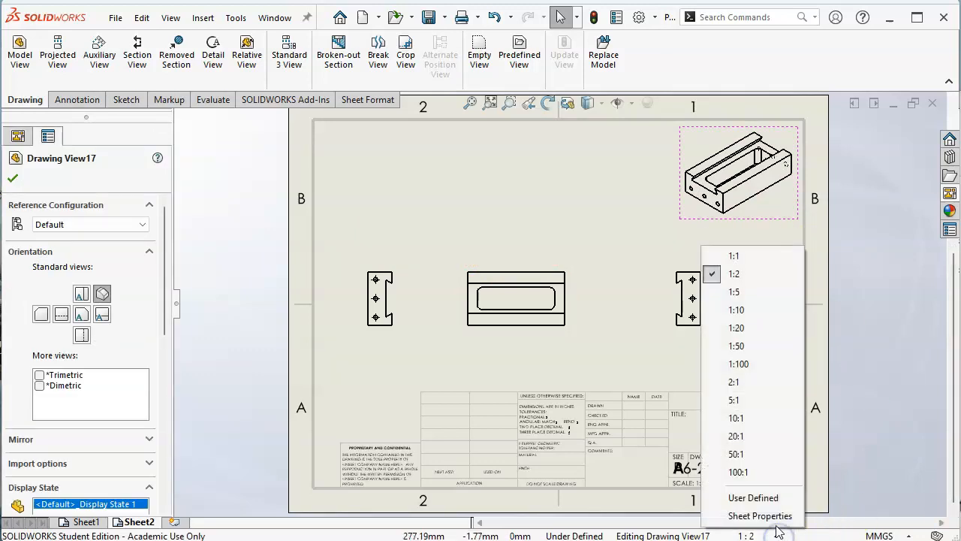
left_click(754, 499)
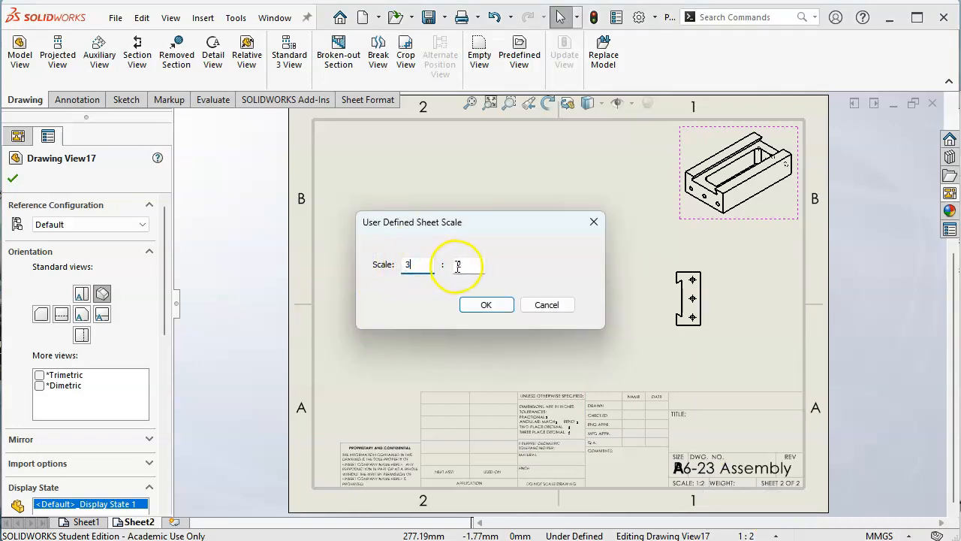
type("4")
left_click(486, 304)
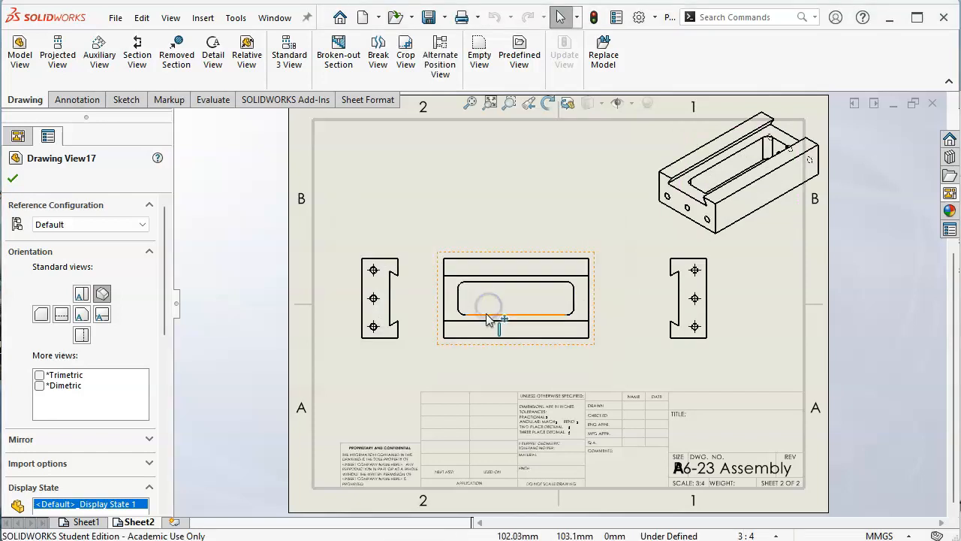
Step: Give the isometric view of the Vise Body a custom scale of 1:2
left_click(744, 231)
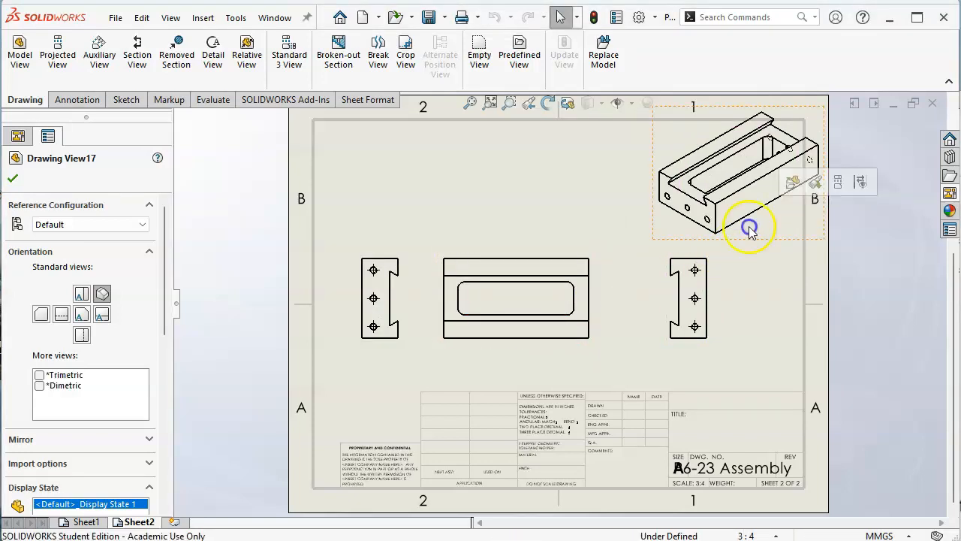
left_click_drag(165, 316, 182, 436)
left_click(64, 394)
left_click(68, 409)
left_click(142, 415)
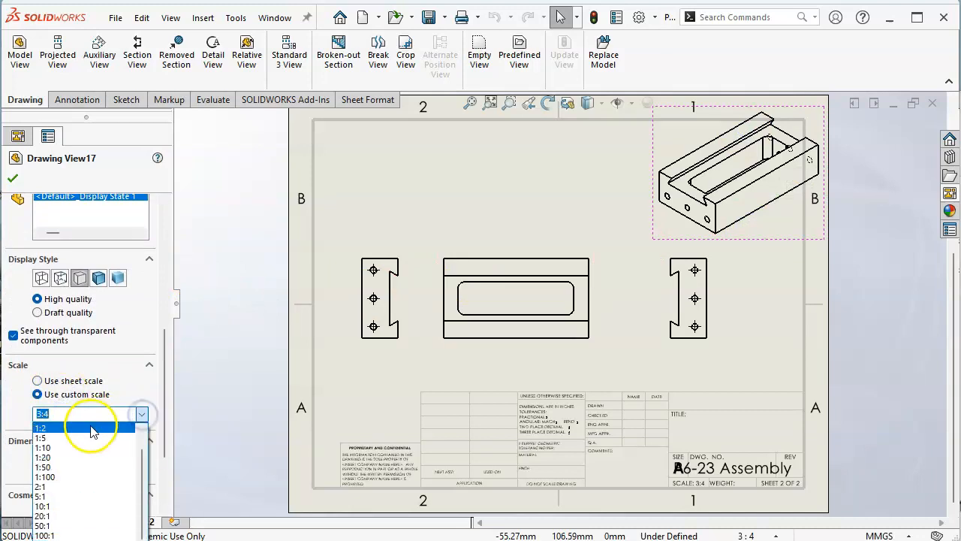
left_click(89, 425)
left_click(12, 178)
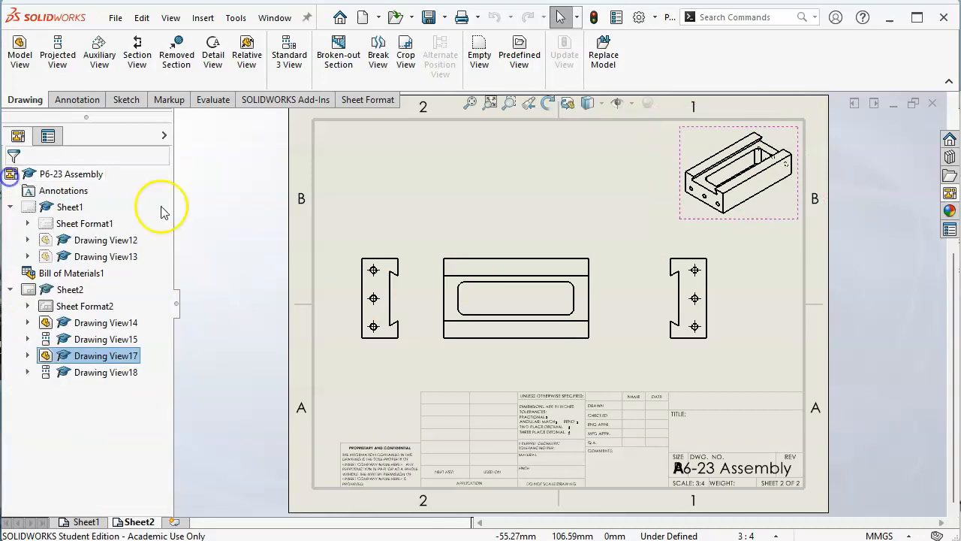
Step: Tuck the isometric view into the sheet's upper-right corner, shift the parent and right end views farther right, and raise the aligned row slightly
left_click(787, 218)
left_click_drag(786, 217, 793, 214)
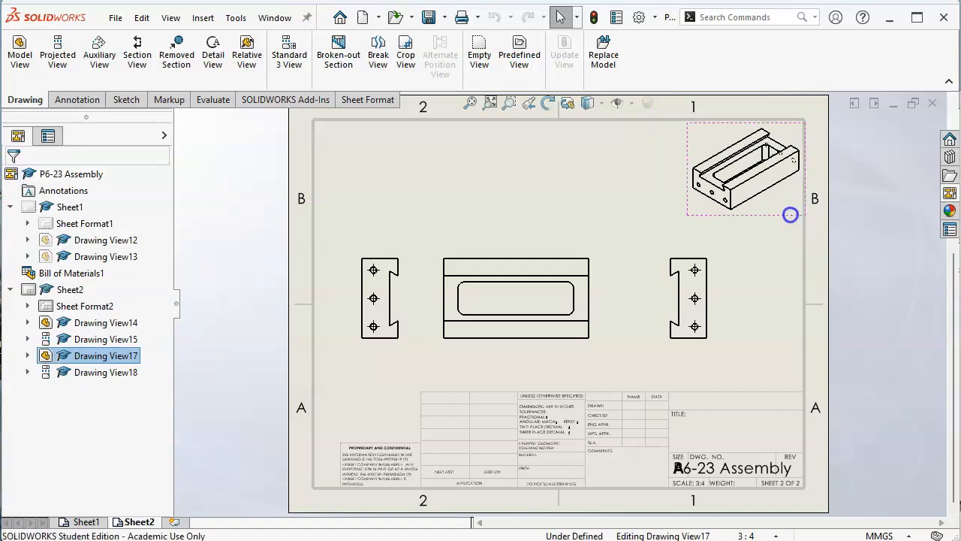
left_click(730, 177)
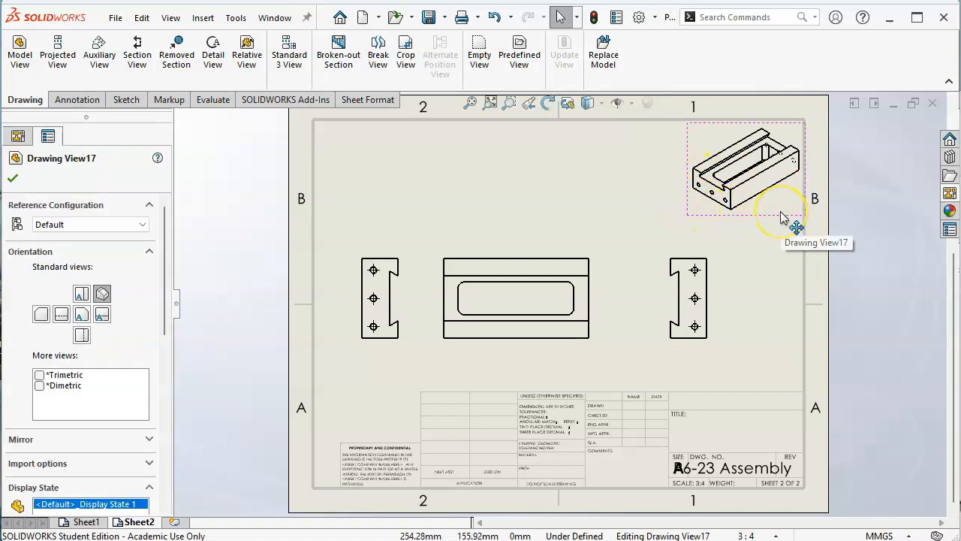
left_click(608, 254)
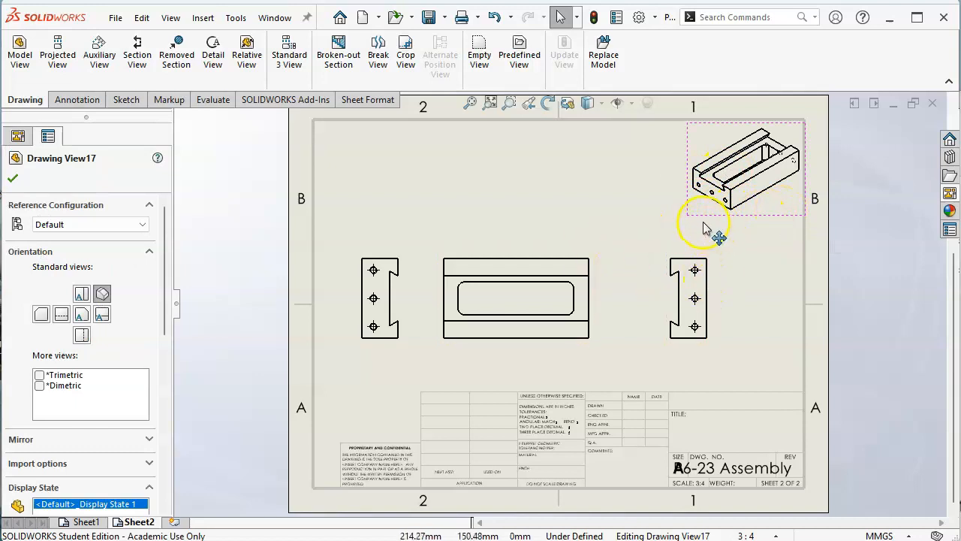
left_click_drag(596, 262, 627, 254)
left_click_drag(702, 259, 720, 248)
left_click(634, 279)
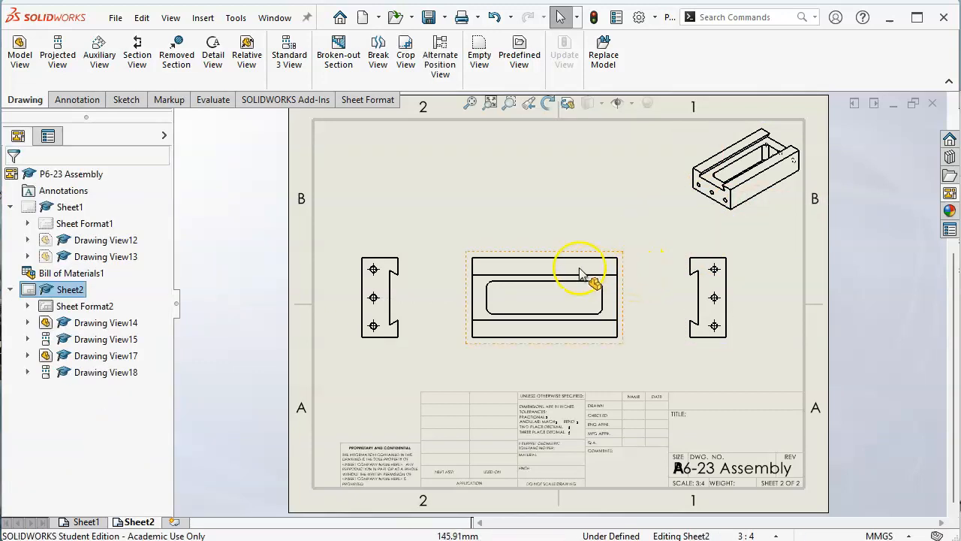
left_click_drag(542, 253, 542, 242)
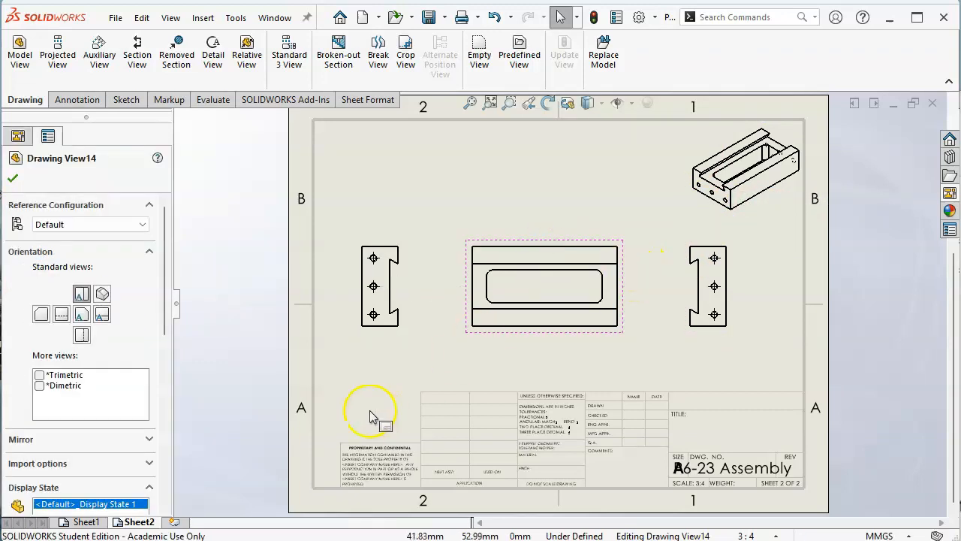
Step: Add a third sheet to the drawing and load Vise Fixed End.SLDPRT from the A5 folder as the source for a model view
left_click(175, 522)
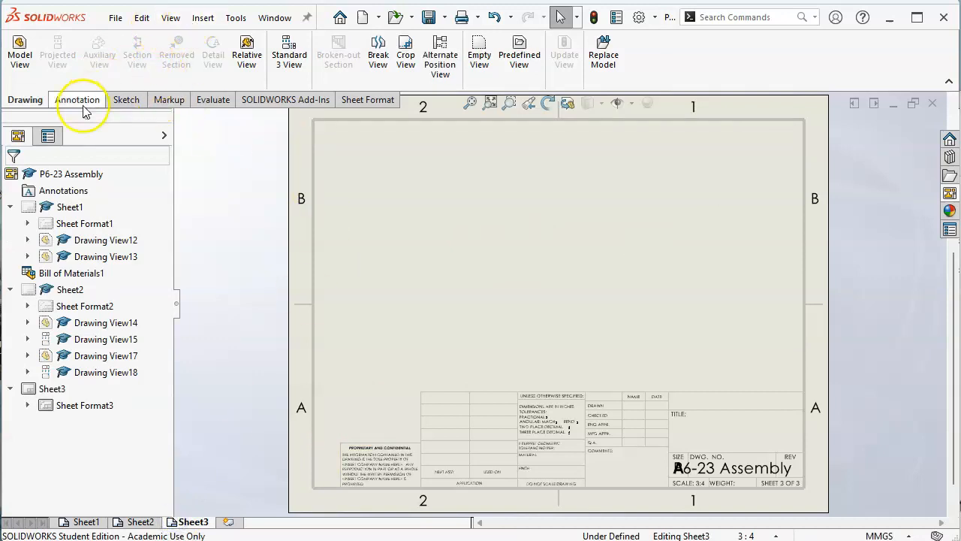
left_click(19, 59)
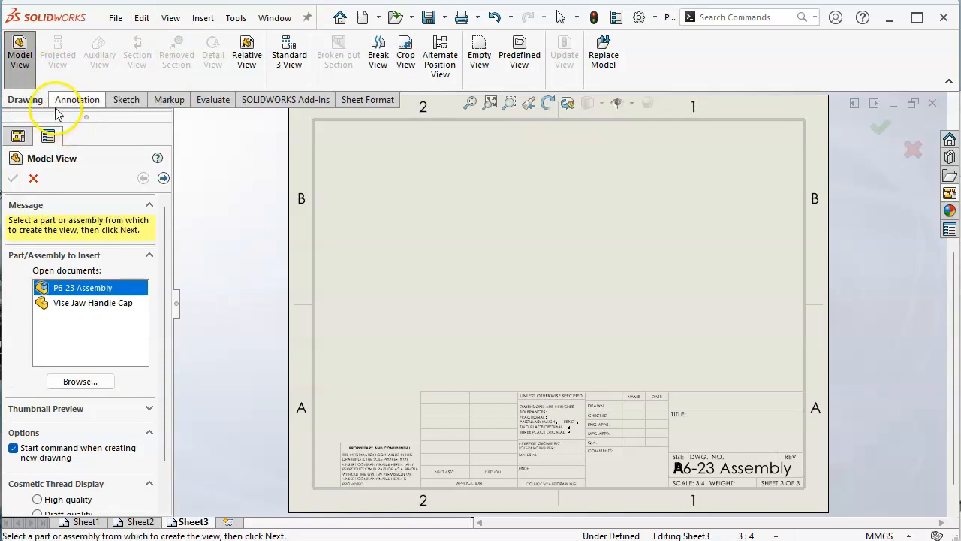
left_click(97, 382)
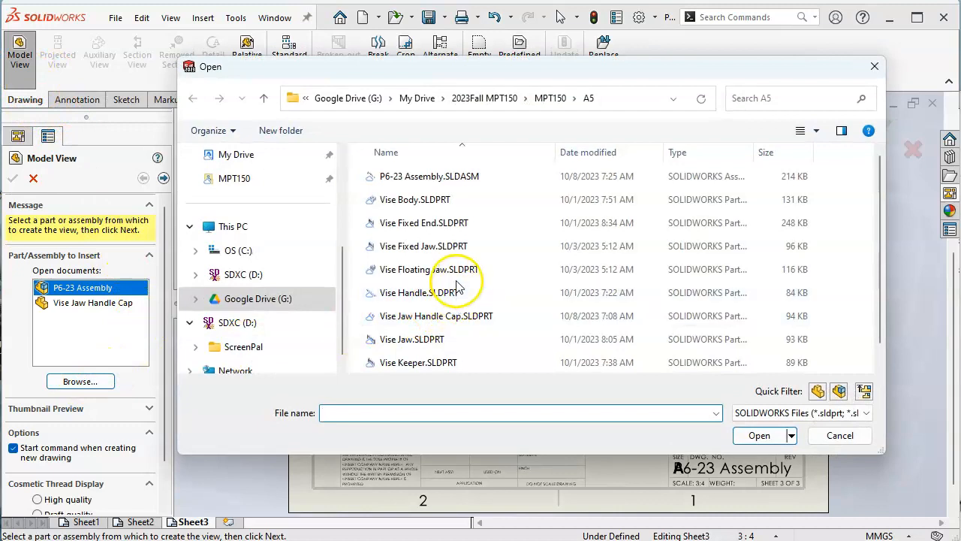
left_click(452, 233)
left_click(759, 435)
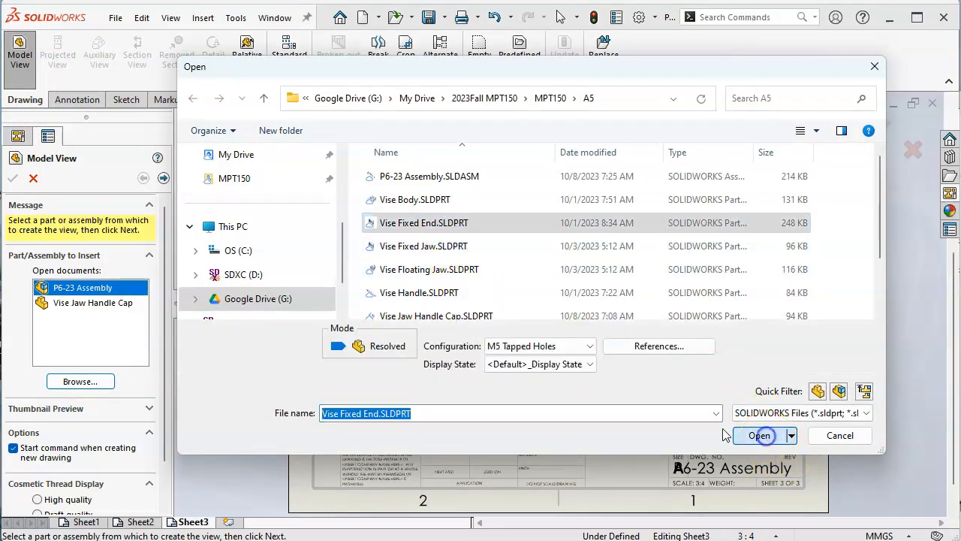
Step: Create front, top, right and isometric views of the Vise Fixed End together in the M5 Tapped Holes configuration
left_click(81, 403)
left_click(41, 357)
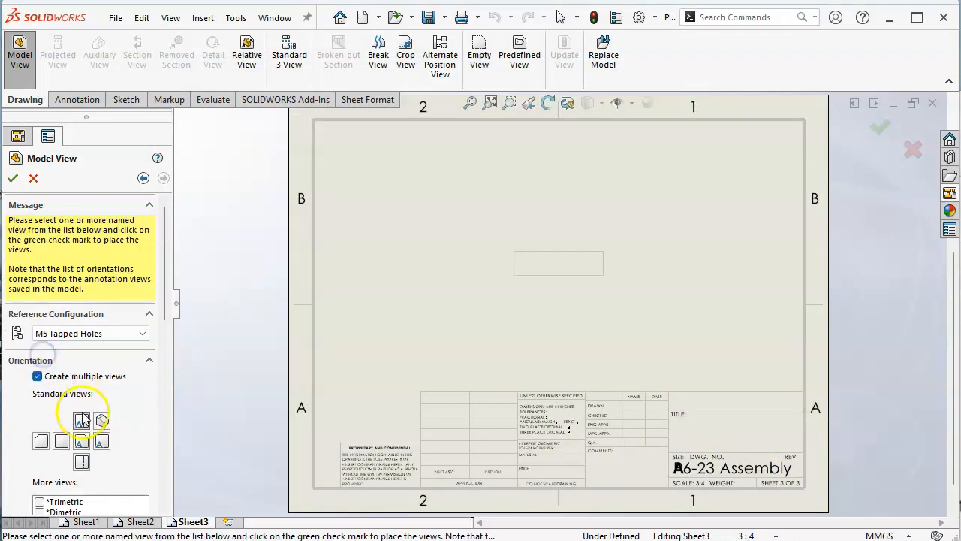
left_click(81, 441)
left_click(102, 442)
left_click(102, 421)
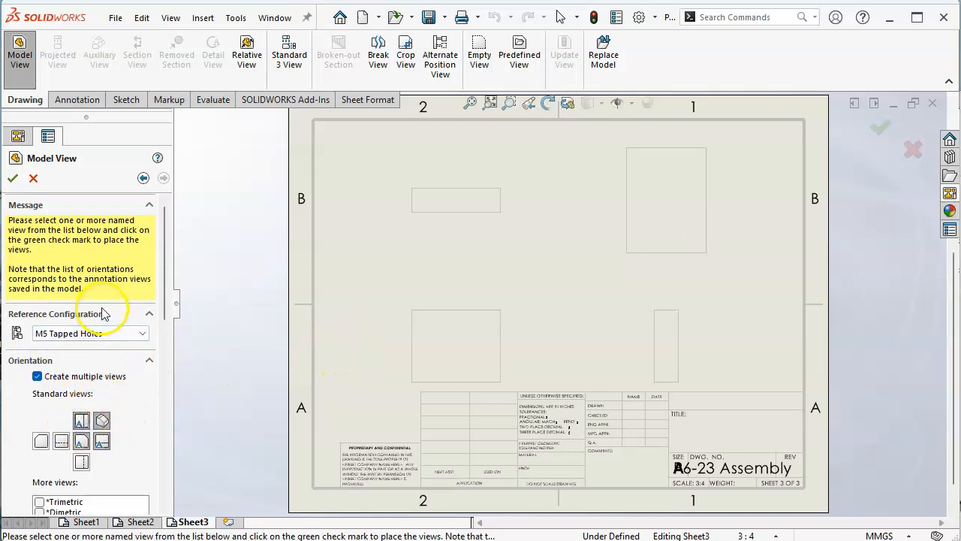
left_click(12, 178)
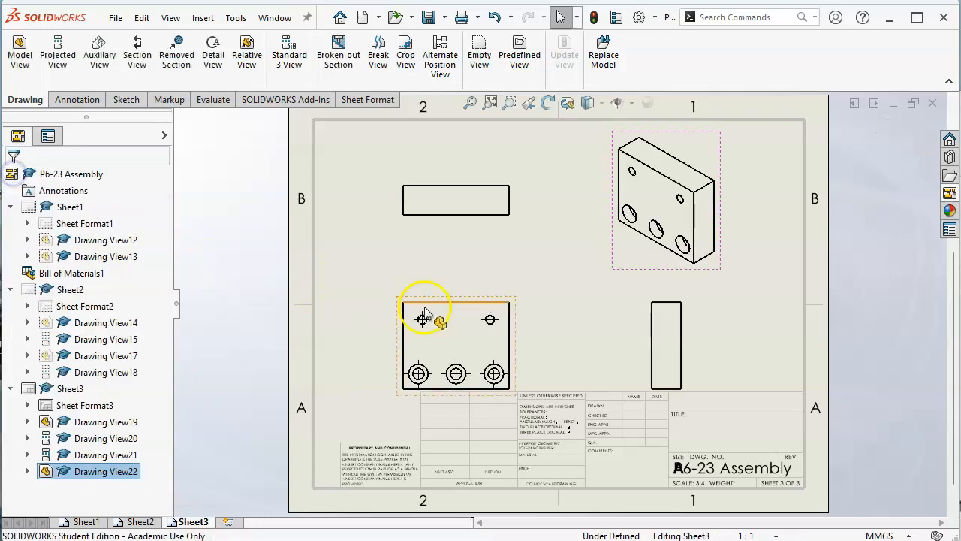
Step: Shift the front view up and to the right, and delete the projected right view of the Vise Fixed End
left_click_drag(516, 305, 531, 279)
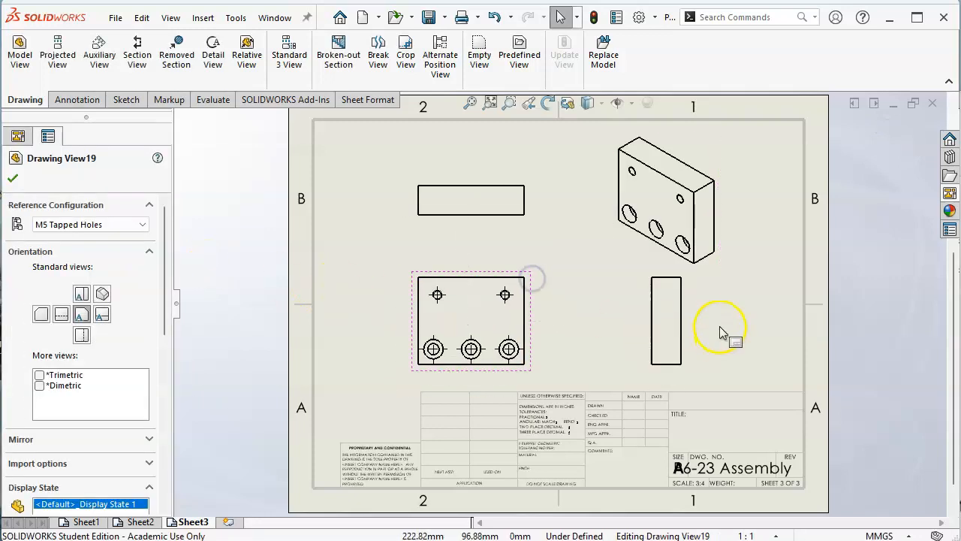
left_click_drag(691, 331, 698, 327)
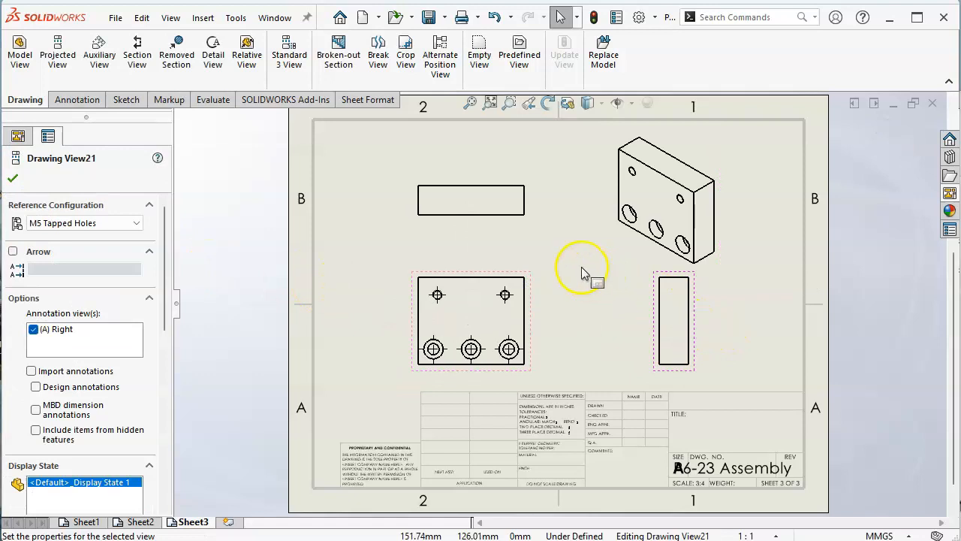
left_click(515, 227)
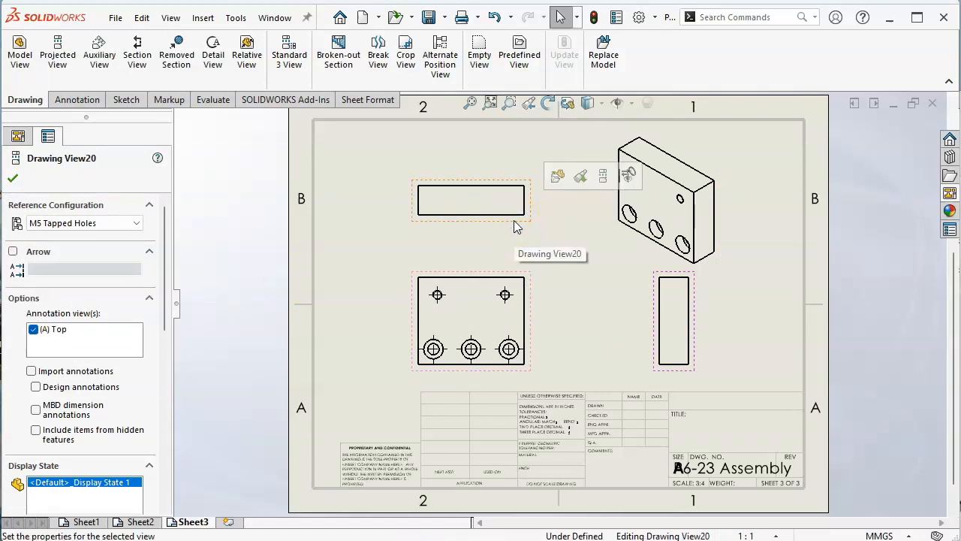
left_click(630, 317)
left_click(654, 345)
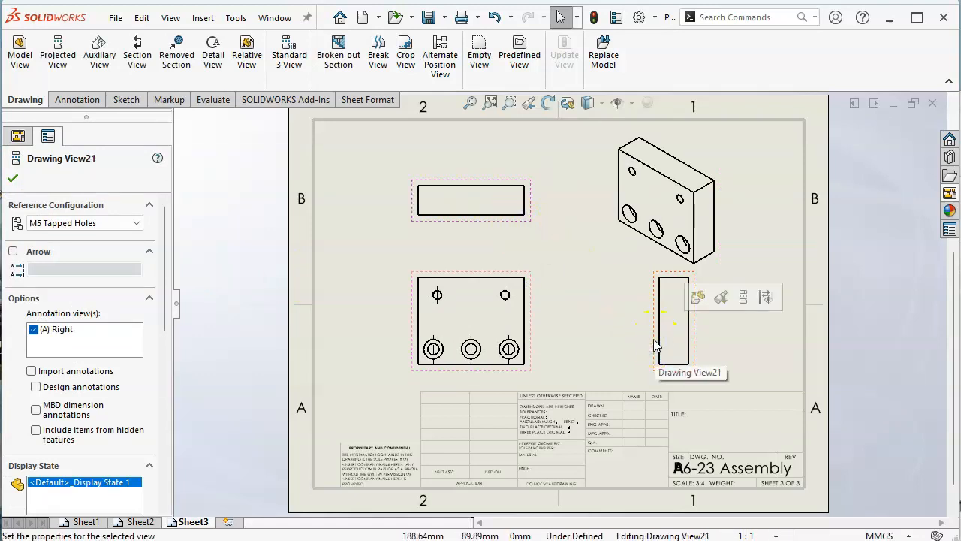
key("Delete")
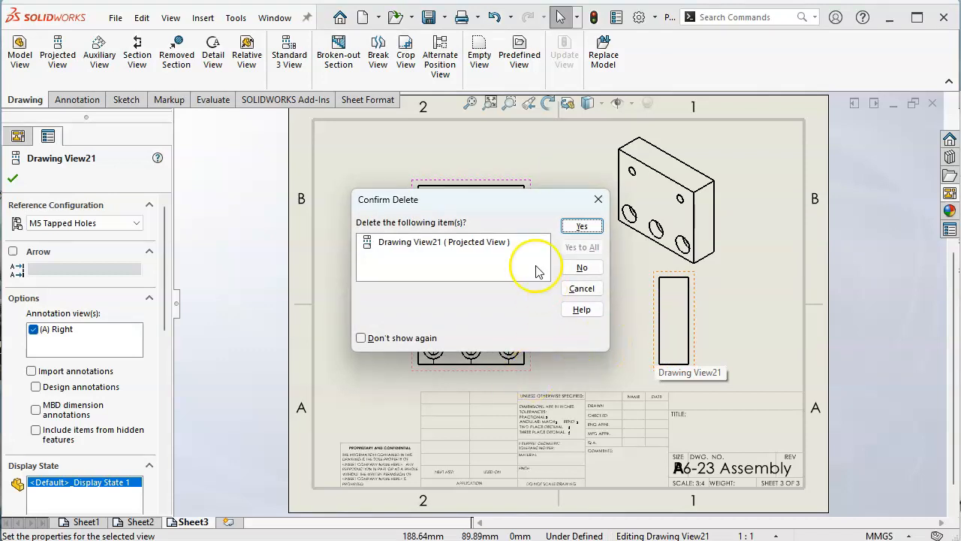
left_click(581, 226)
Step: Raise the front and top views higher on the third sheet and move the isometric view toward the right border
left_click_drag(507, 274, 529, 253)
left_click_drag(558, 203, 551, 172)
left_click_drag(665, 278, 740, 272)
left_click_drag(556, 293, 537, 283)
left_click(593, 312)
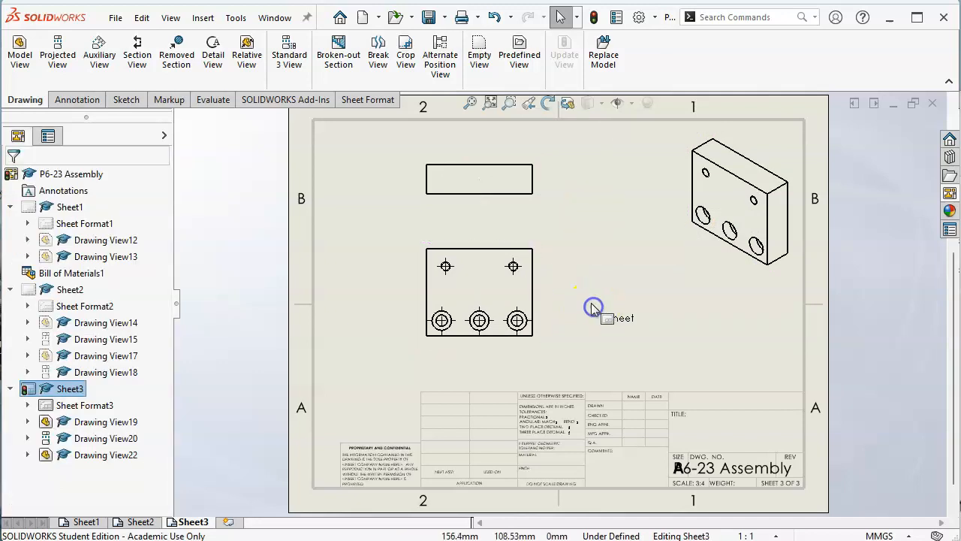
Step: Add a fourth sheet to the drawing and load Vise Fixed Jaw.SLDPRT from the A5 folder as the view source
left_click(225, 522)
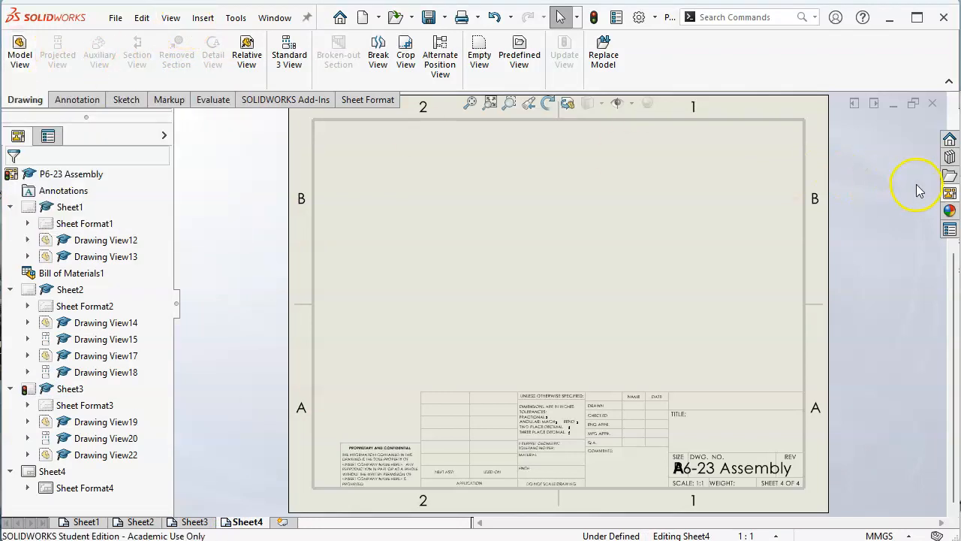
left_click(951, 193)
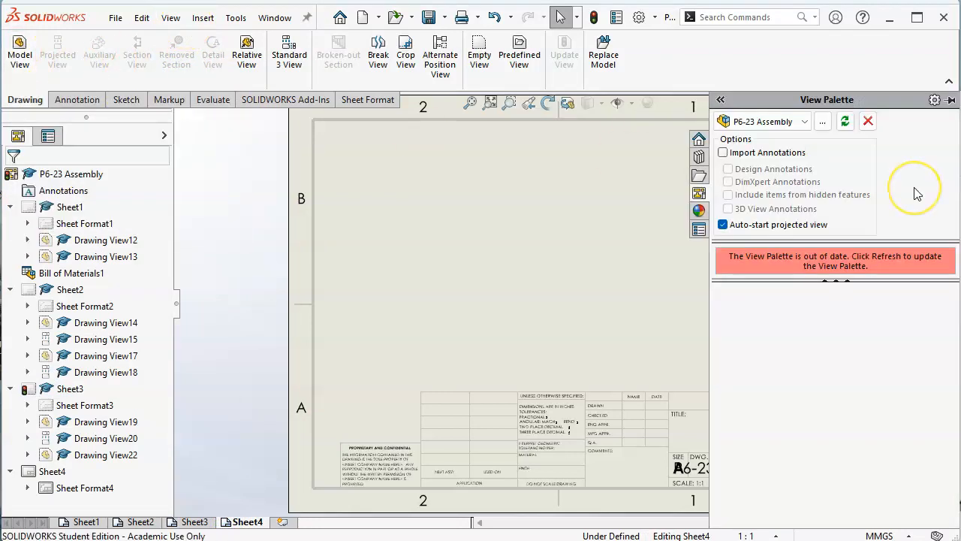
left_click(824, 122)
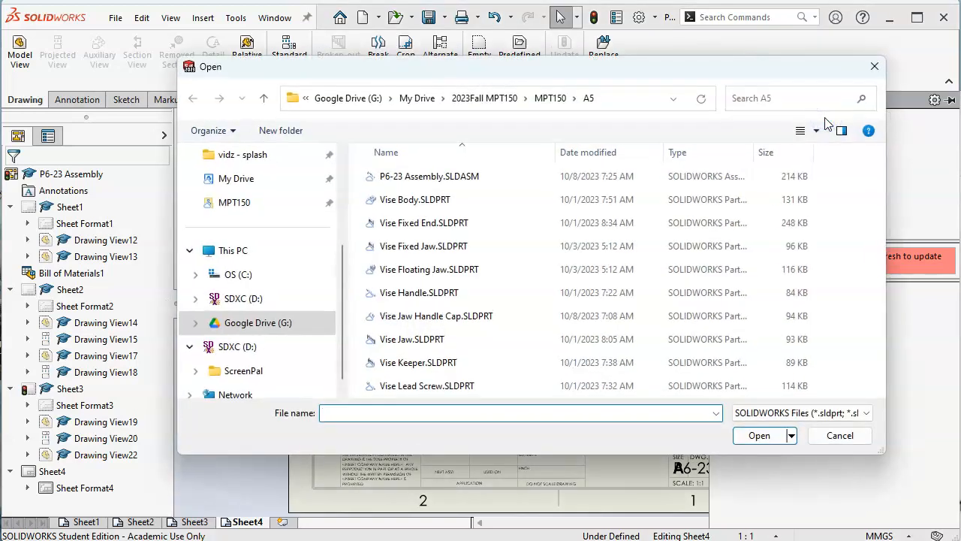
left_click(425, 248)
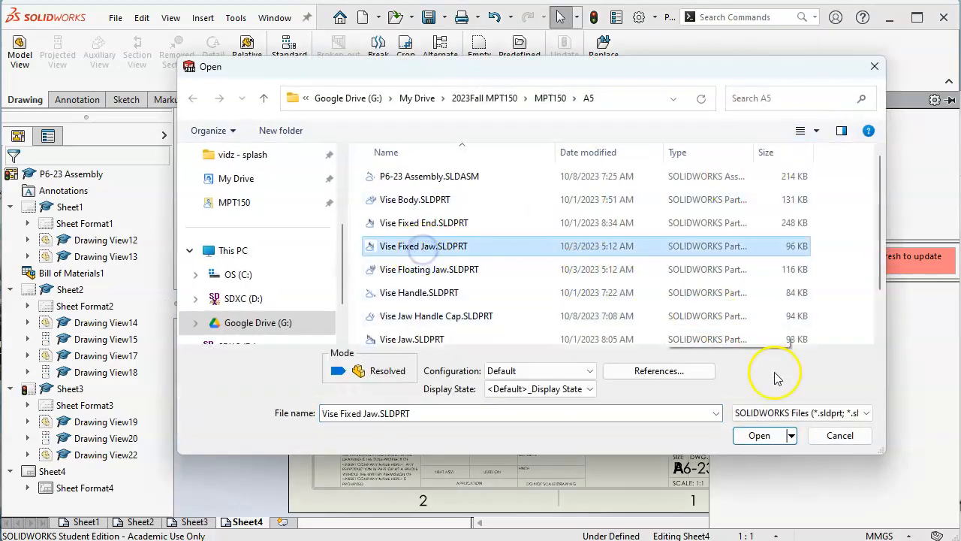
left_click(759, 434)
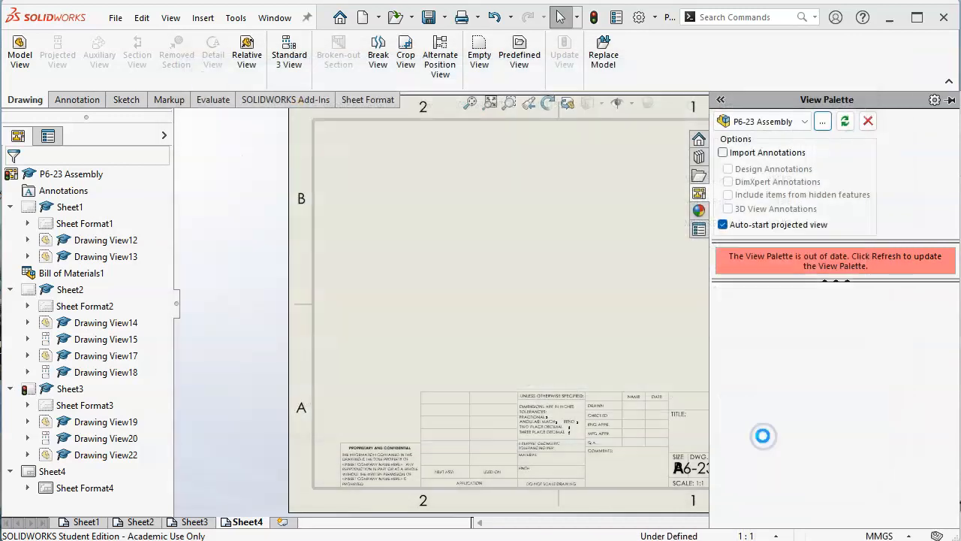
Step: Try placing a front view of the Vise Fixed Jaw on the fourth sheet, and undo the placement
left_click_drag(754, 336, 509, 299)
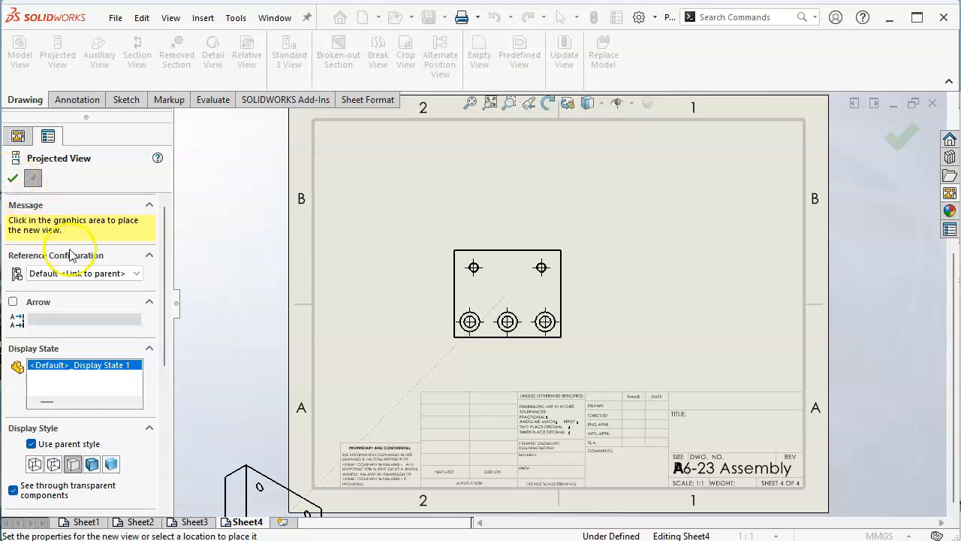
left_click(83, 273)
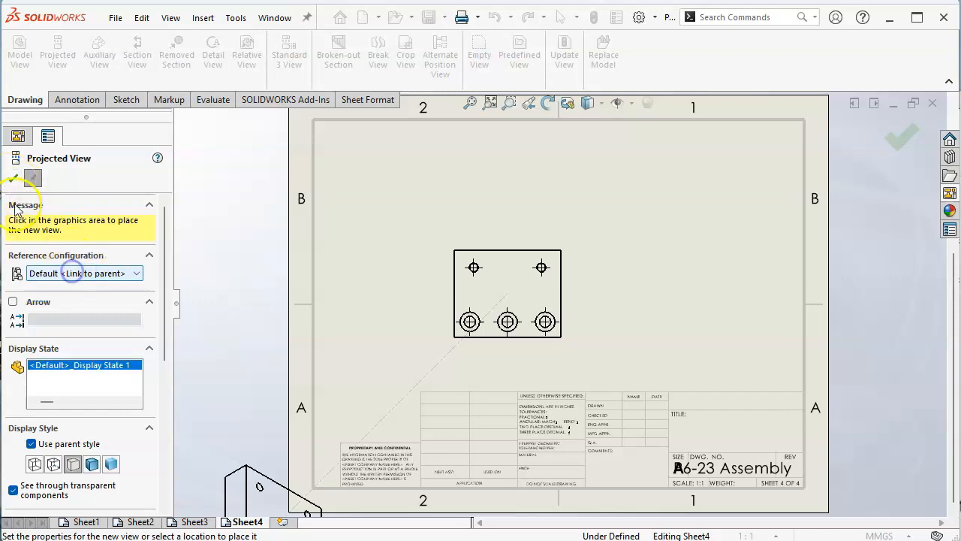
left_click(32, 178)
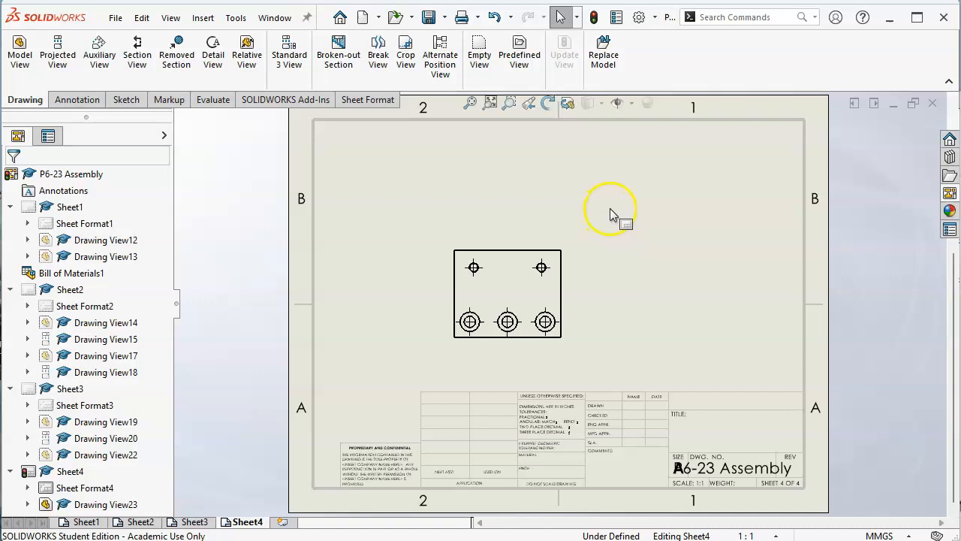
key("ctrl+z")
Step: Load Vise Floating Jaw.SLDPRT from the A5 folder as the source for the fourth sheet's views
left_click(950, 193)
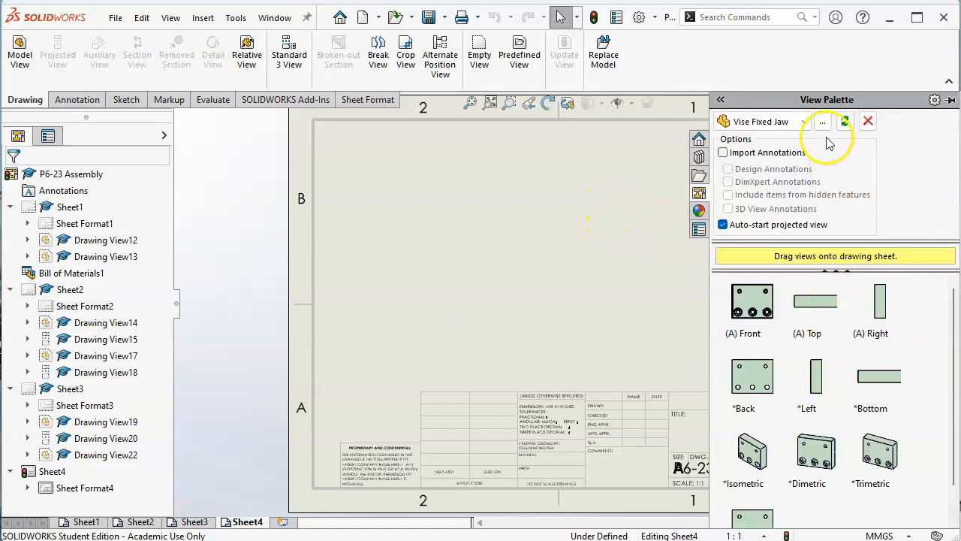
left_click(805, 122)
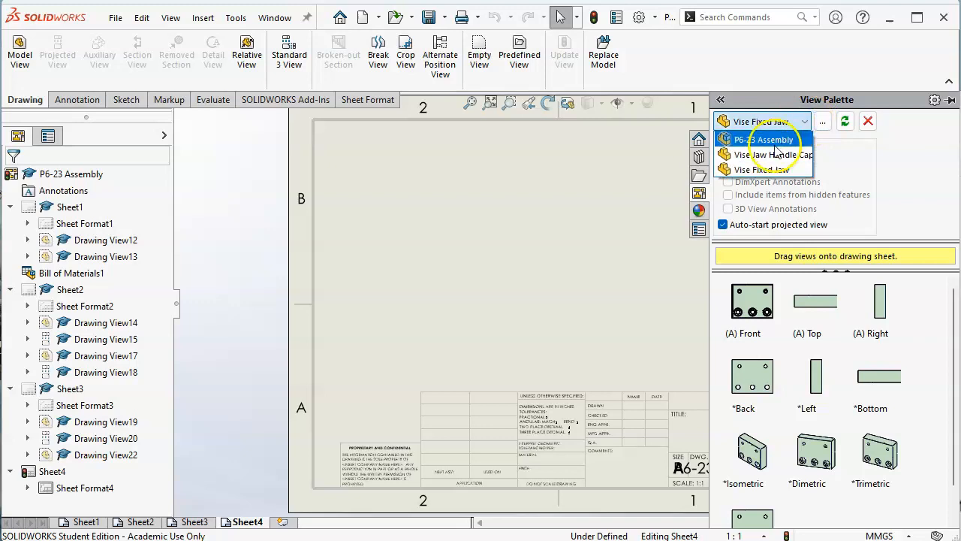
left_click(825, 124)
left_click(825, 124)
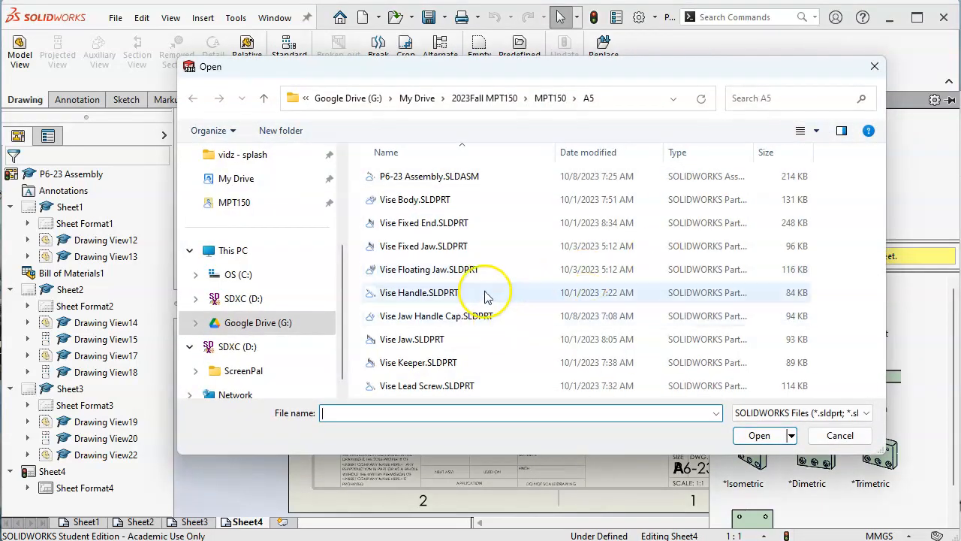
double_click(441, 223)
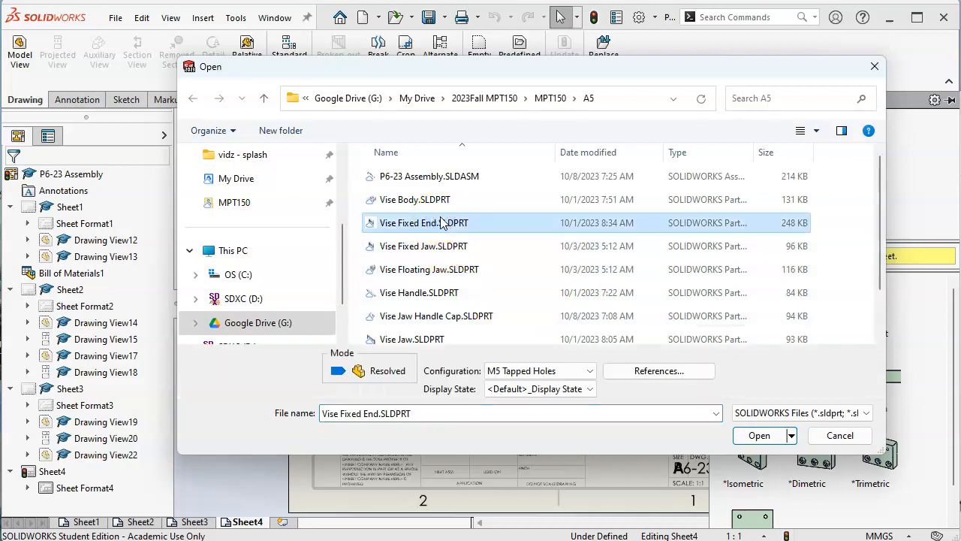
left_click(437, 267)
left_click(759, 435)
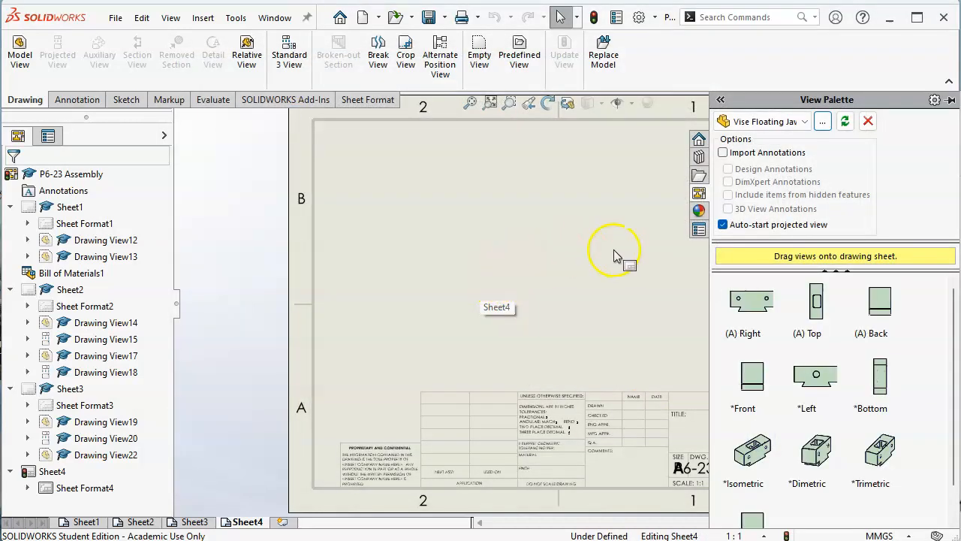
Step: Switch the view source back to Vise Fixed Jaw.SLDPRT from the A5 folder
left_click(822, 121)
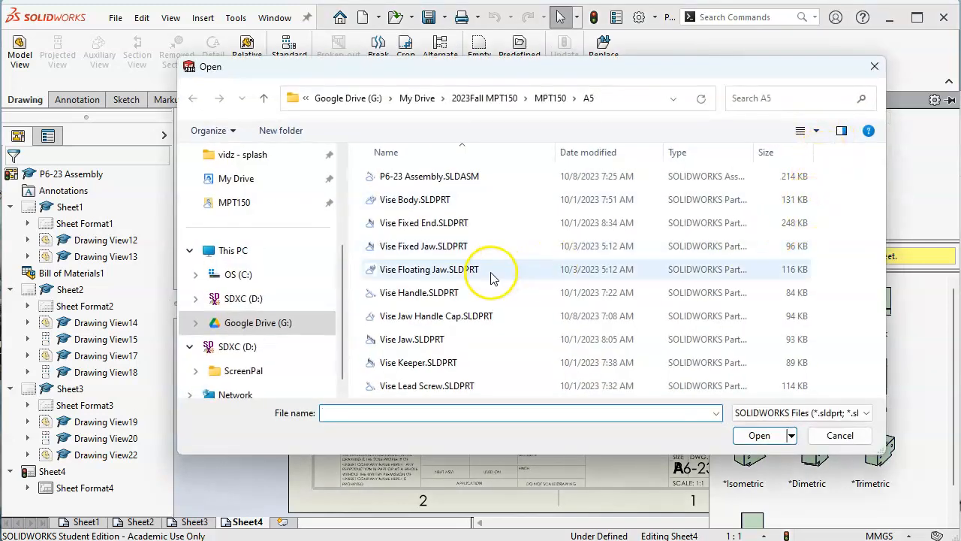
left_click(417, 250)
left_click(747, 436)
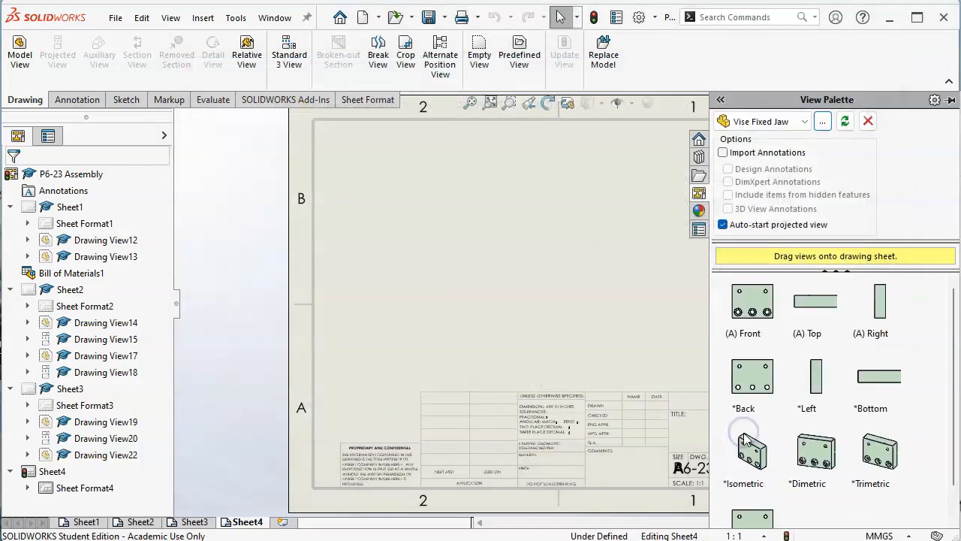
Step: Load Vise Fixed End.SLDPRT from the A5 folder as the view source and place its front view on the fourth sheet
left_click(822, 121)
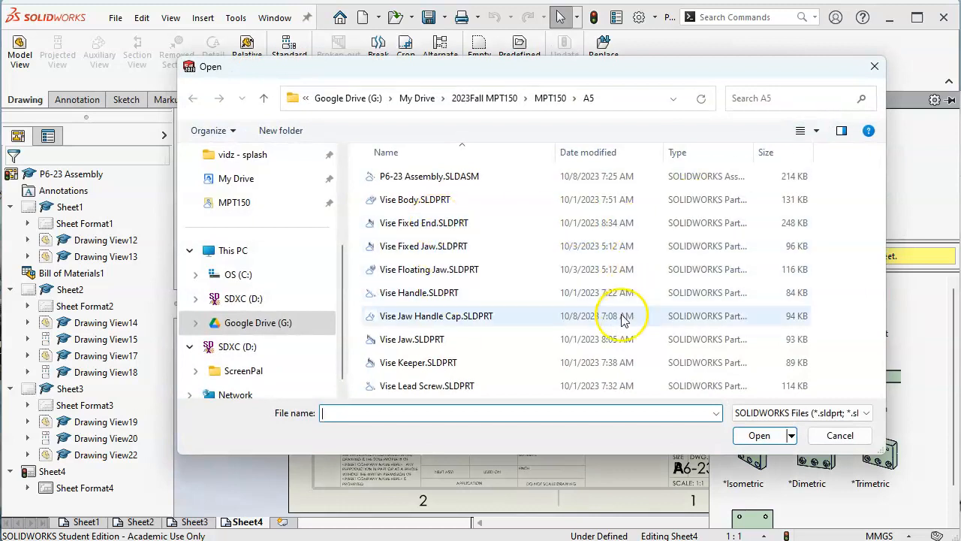
left_click(448, 223)
left_click(747, 431)
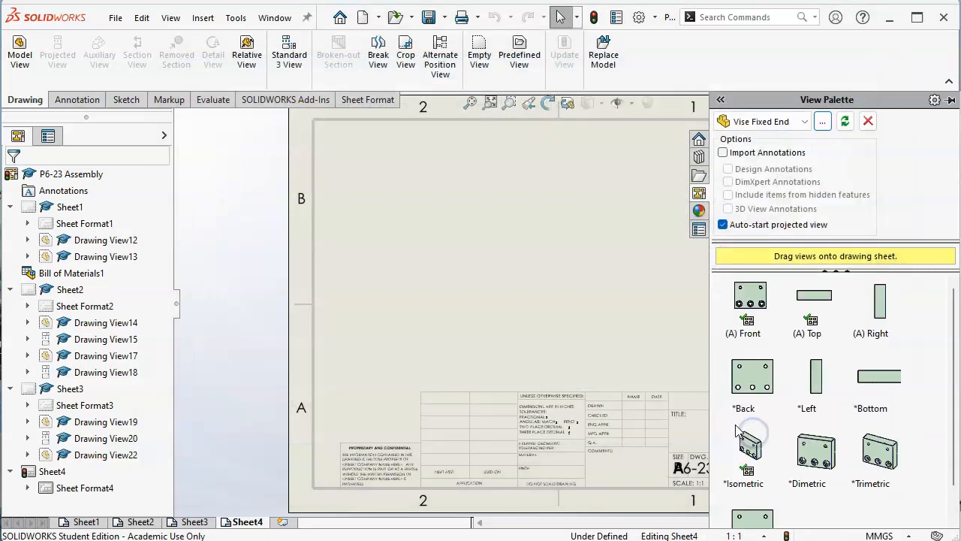
left_click_drag(754, 298, 451, 276)
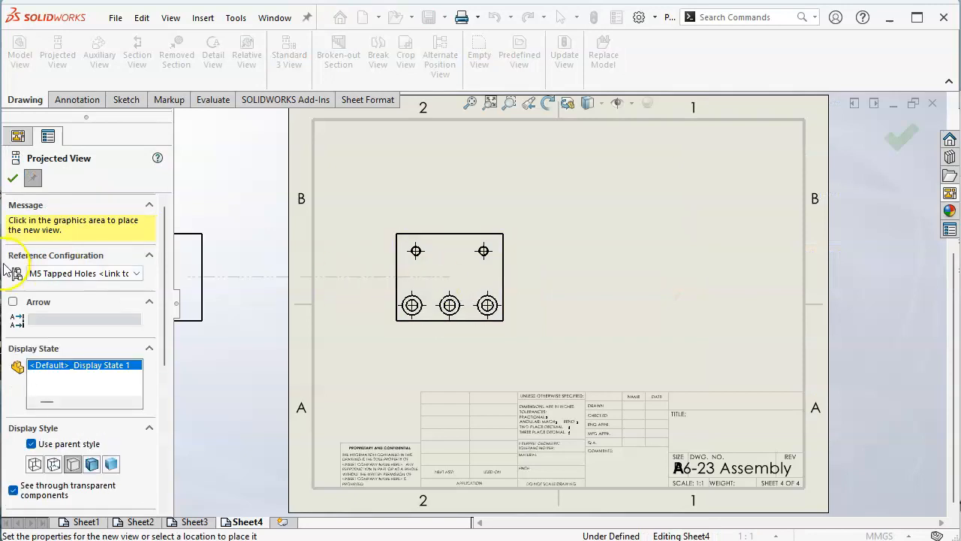
Step: Try the M12 Tapped Holes configuration on the pending projected view, and end the projection without placing a view
left_click(105, 274)
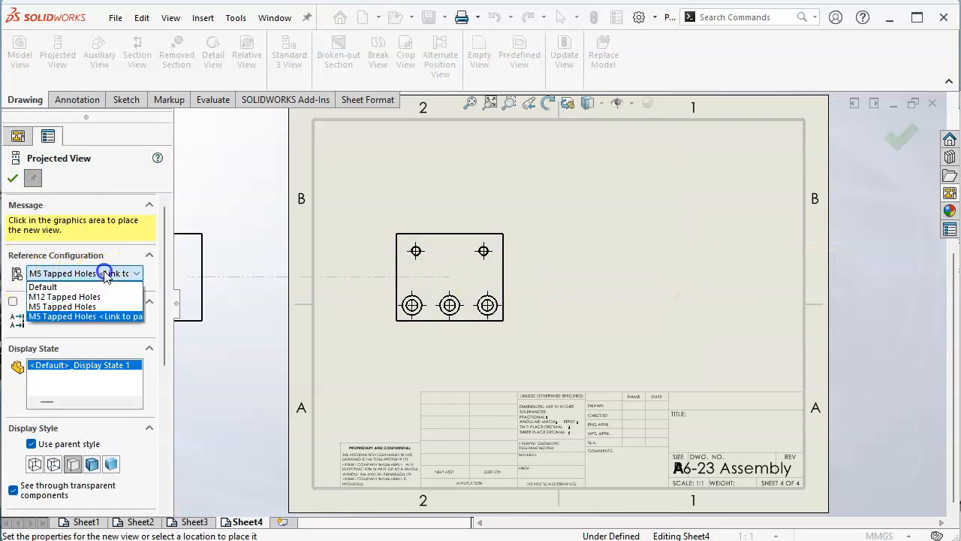
left_click(65, 297)
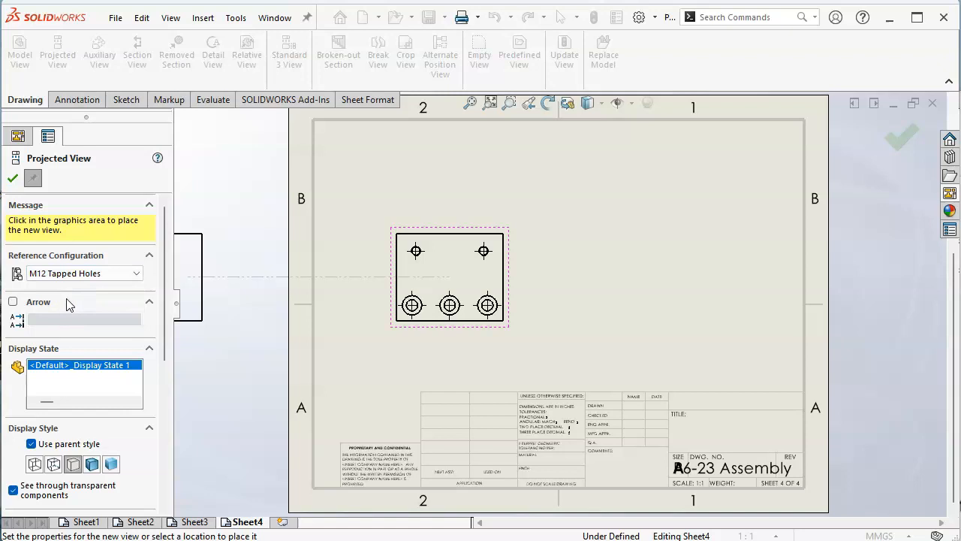
left_click(120, 276)
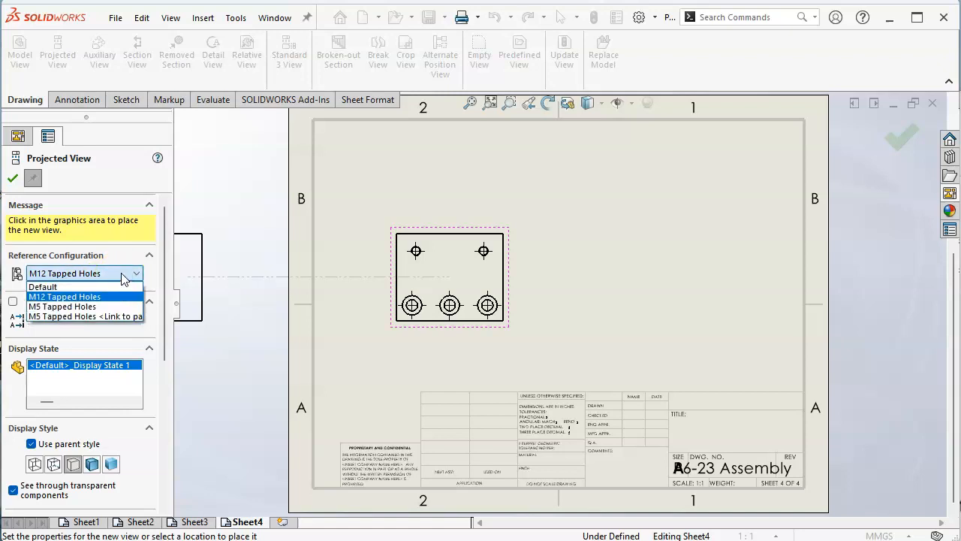
left_click(124, 274)
left_click(12, 178)
Step: Move the front view slightly up and to the right, and open its part to activate the M12 Tapped Holes configuration
left_click_drag(438, 233, 479, 207)
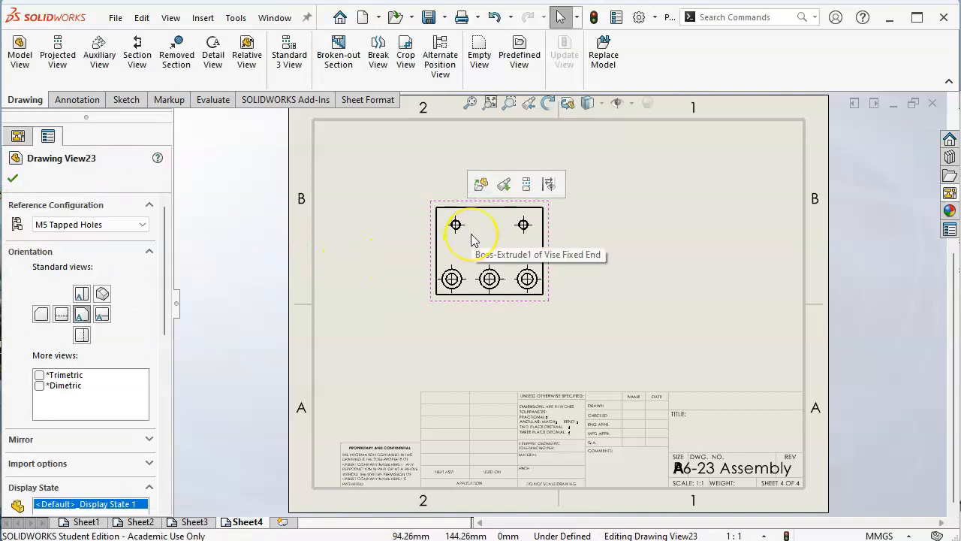
right_click(492, 225)
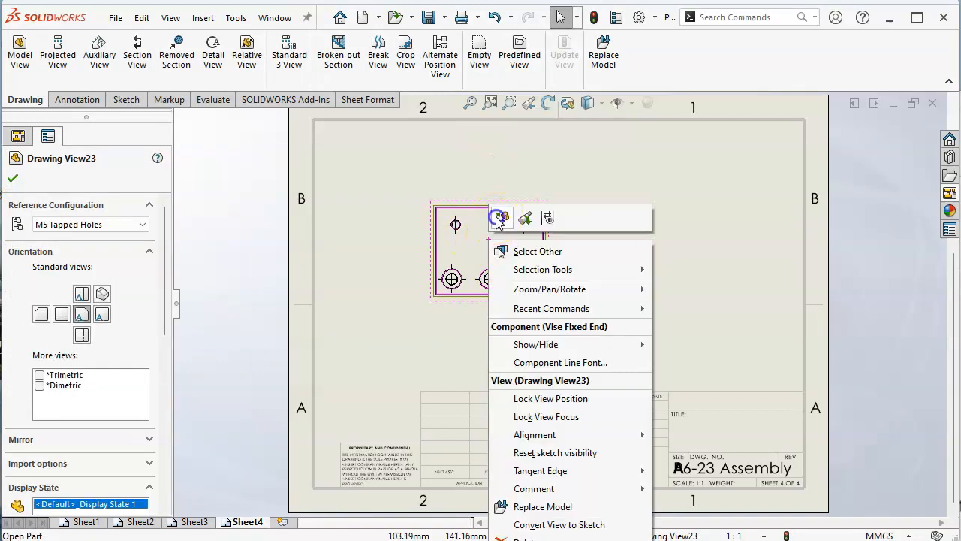
left_click(497, 218)
double_click(77, 237)
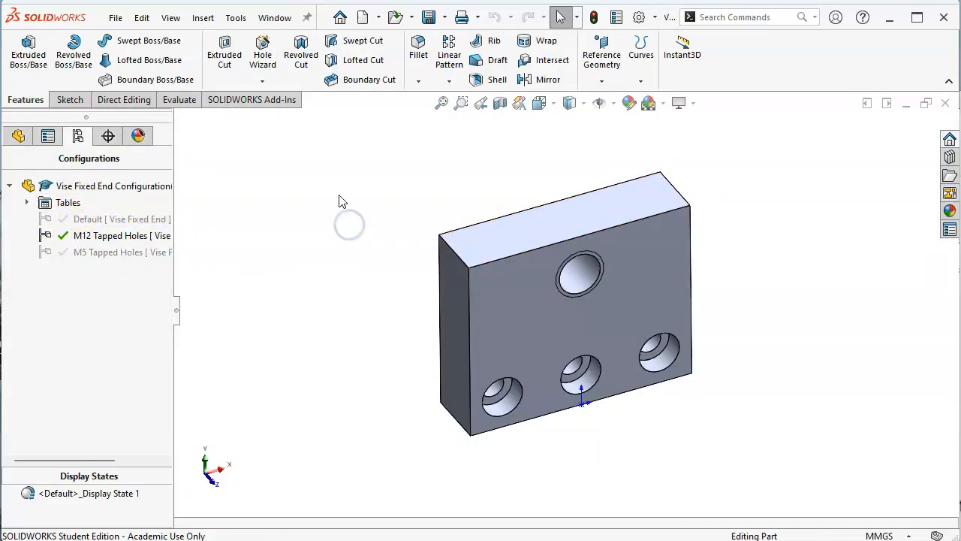
Step: Return to the P6-23 Assembly drawing and set the fourth sheet's front view to the M12 Tapped Holes configuration
left_click(276, 17)
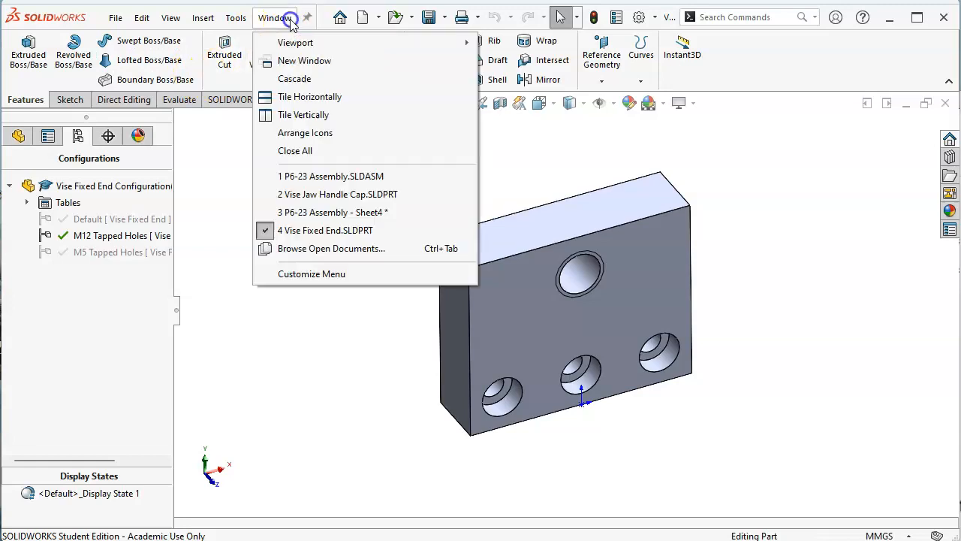
left_click(328, 212)
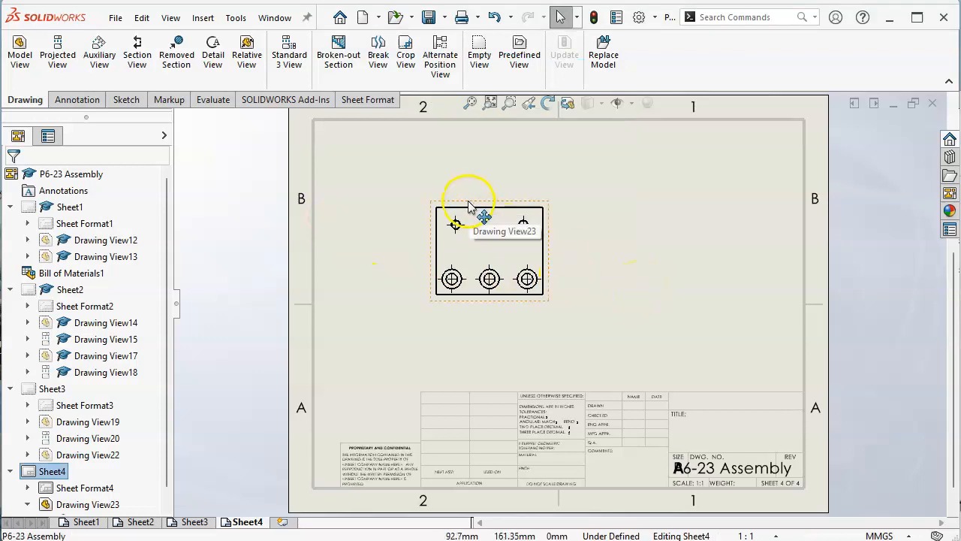
left_click(469, 205)
left_click(142, 224)
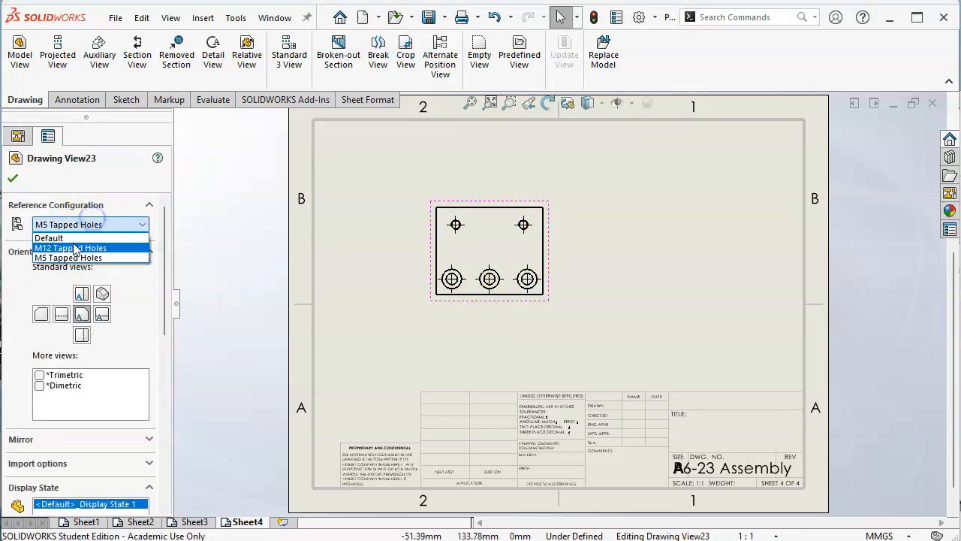
left_click(75, 248)
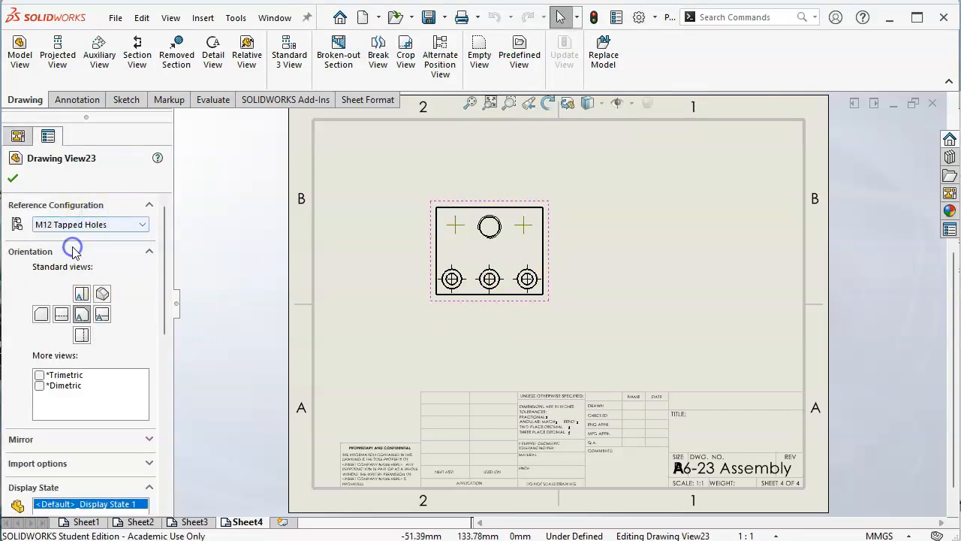
left_click(13, 178)
Step: Delete the leftover center marks on either side of the large upper hole in the front view
left_click(457, 227)
key("Delete")
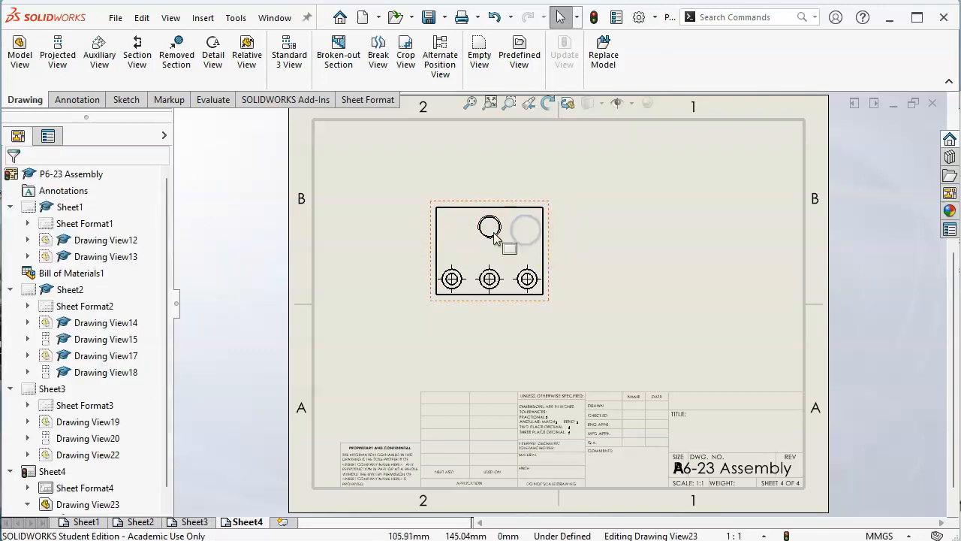
Step: Add a center mark to the large upper hole in the fourth sheet's front view
left_click(495, 235)
left_click(495, 236)
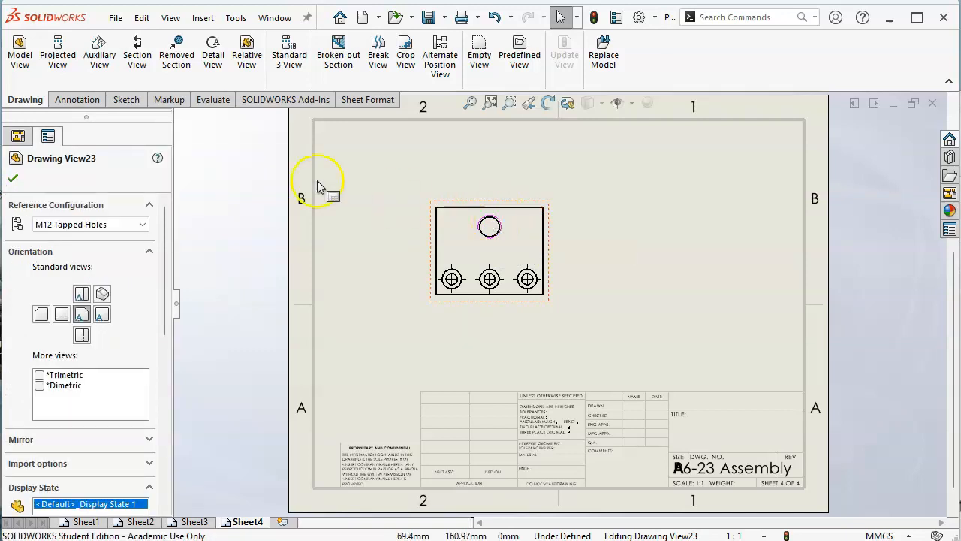
left_click(76, 100)
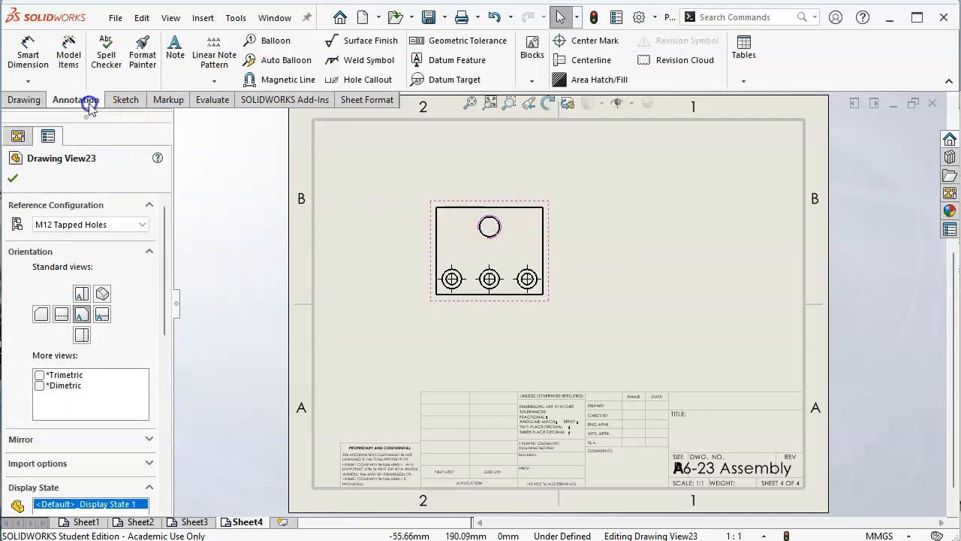
left_click(603, 41)
left_click(493, 226)
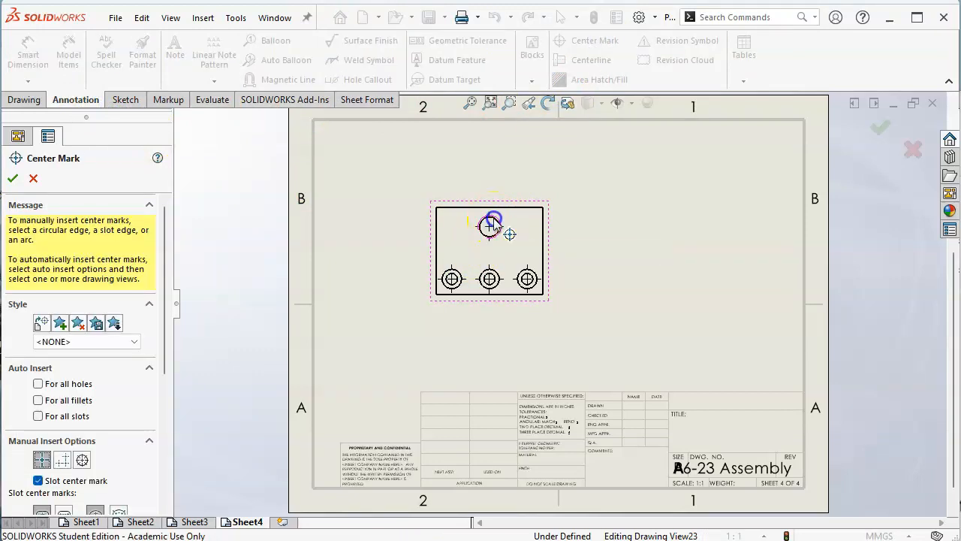
left_click(12, 181)
Step: Move the front view down the sheet, and project a top view and an isometric view from it
left_click_drag(509, 310, 511, 359)
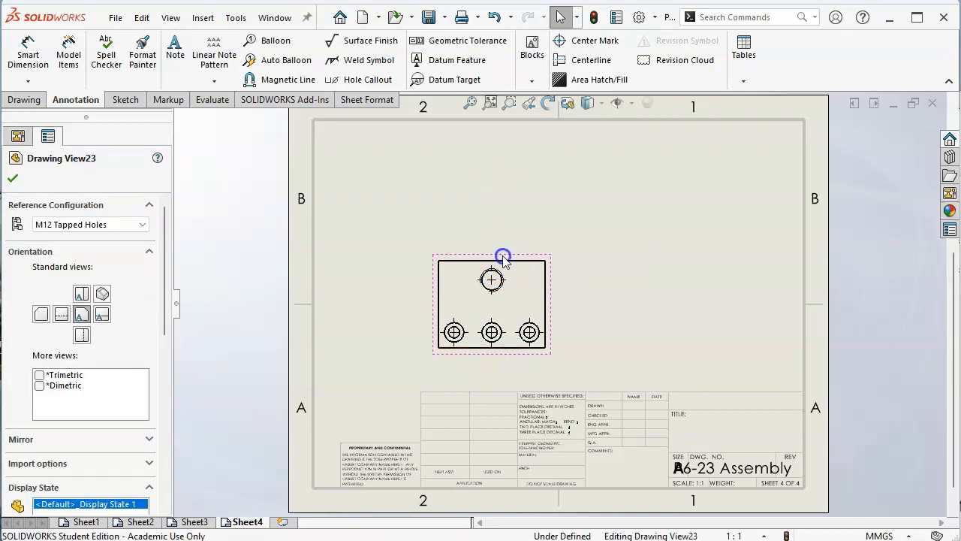
left_click(24, 99)
left_click(53, 67)
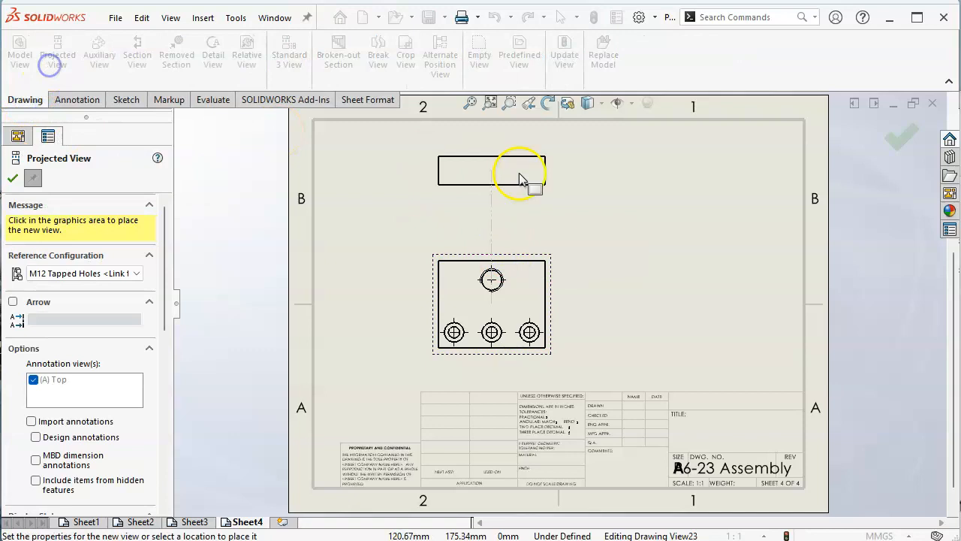
left_click(774, 208)
left_click(900, 132)
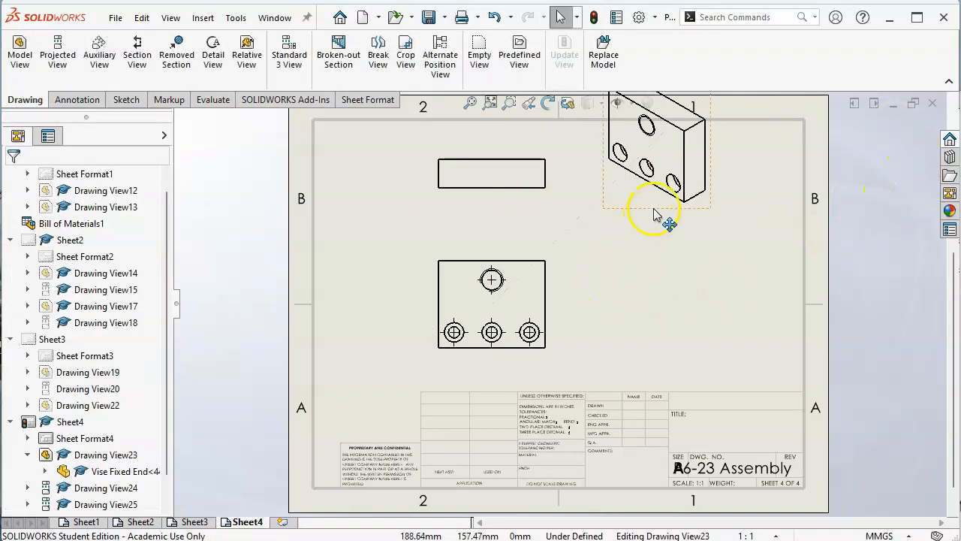
Step: Move the isometric view inside the sheet border beside the other views, and shift the front view slightly up
left_click_drag(654, 214, 735, 275)
left_click(621, 322)
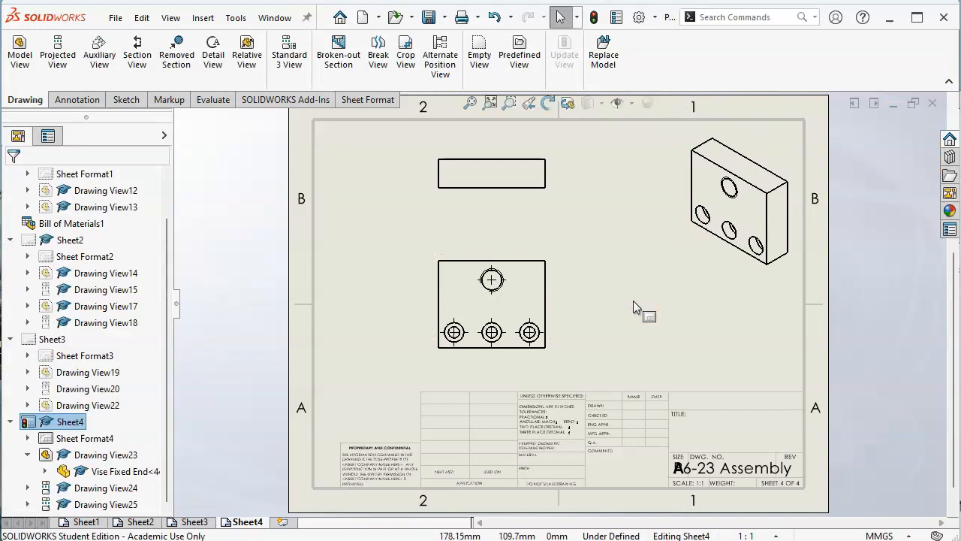
left_click_drag(701, 263, 674, 276)
mouse_move(561, 272)
left_mouse_down()
mouse_move(553, 272)
mouse_move(557, 257)
left_mouse_up()
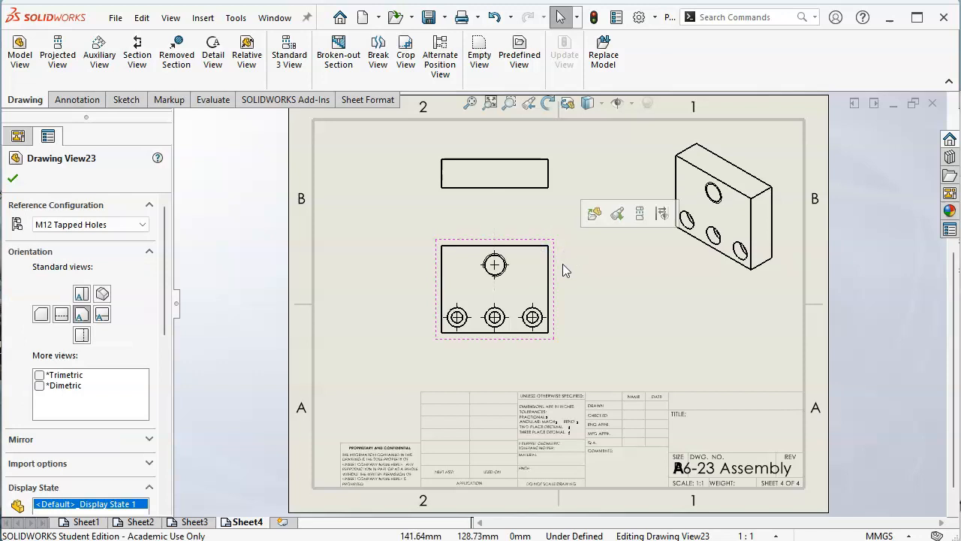
Step: Compare the reference configurations of the front views on the fourth and third sheets, and return to the fourth sheet
left_click(243, 240)
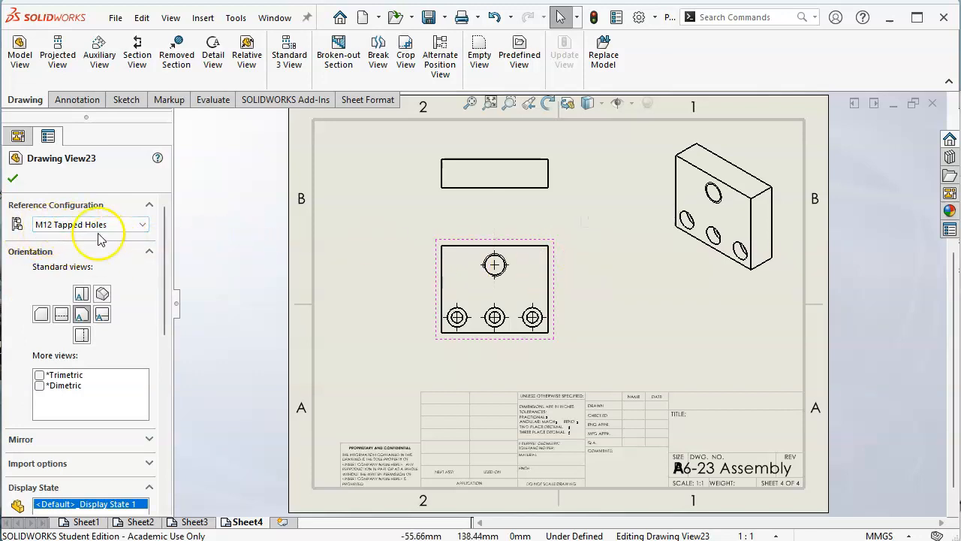
left_click(13, 178)
left_click(382, 275)
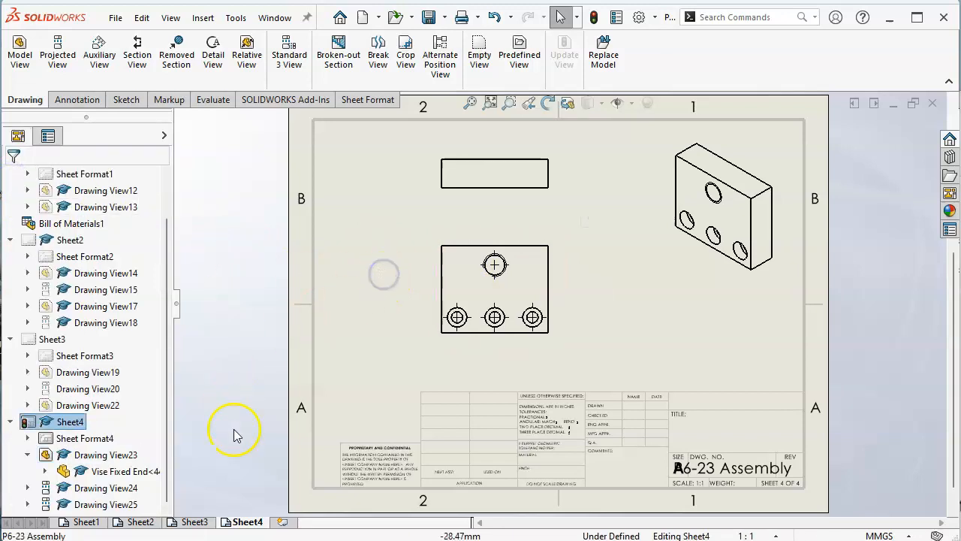
left_click(192, 521)
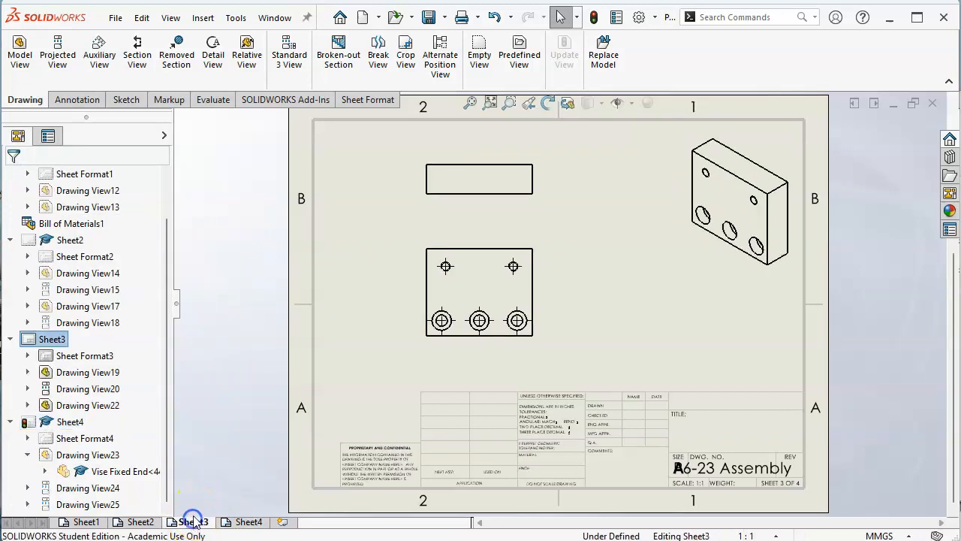
left_click(451, 251)
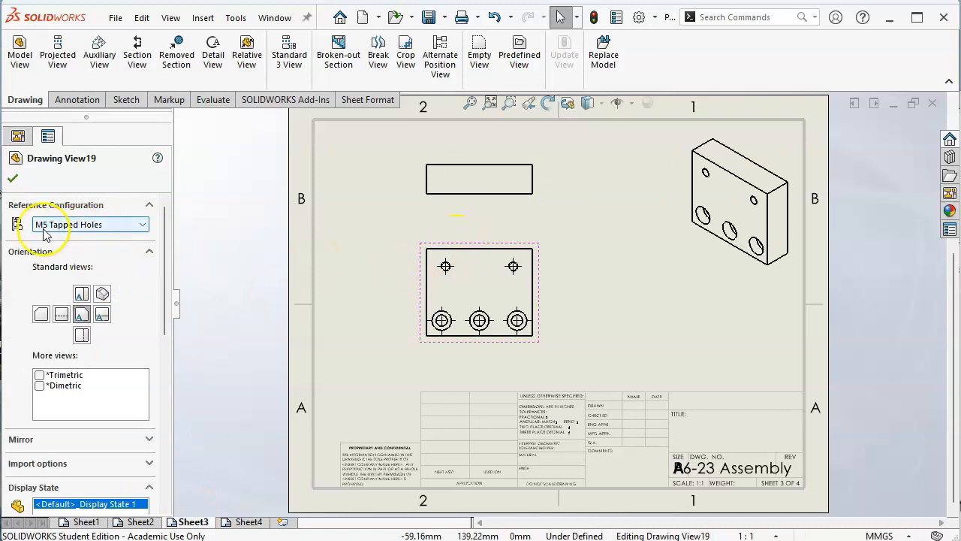
left_click(12, 178)
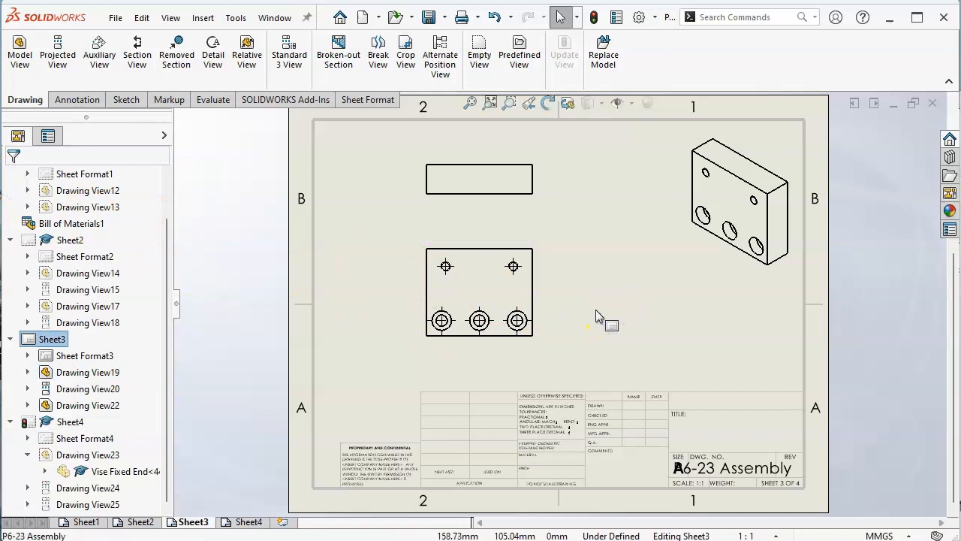
left_click(248, 521)
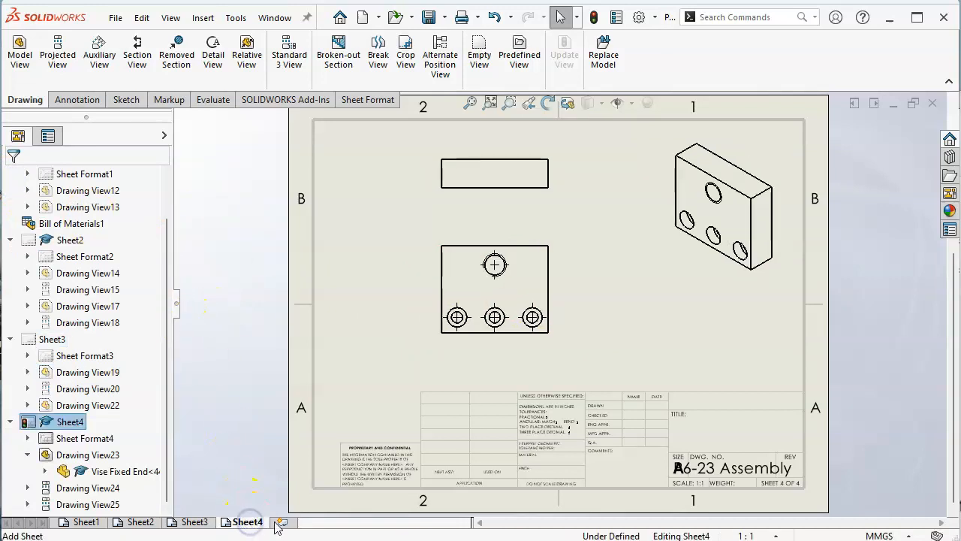
Step: Add a fifth sheet and load Vise Floating Jaw.SLDPRT with its Default configuration as the source for a model view
left_click(282, 522)
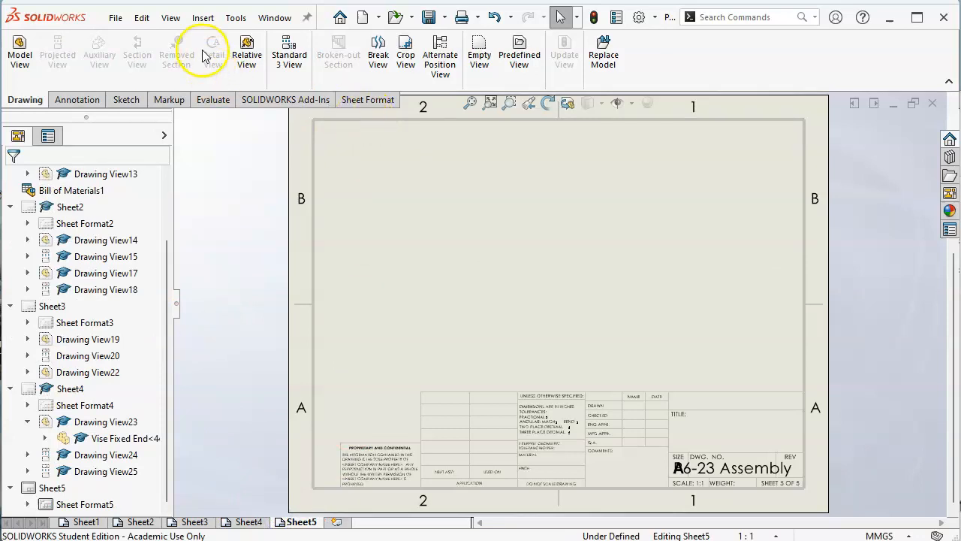
left_click(20, 54)
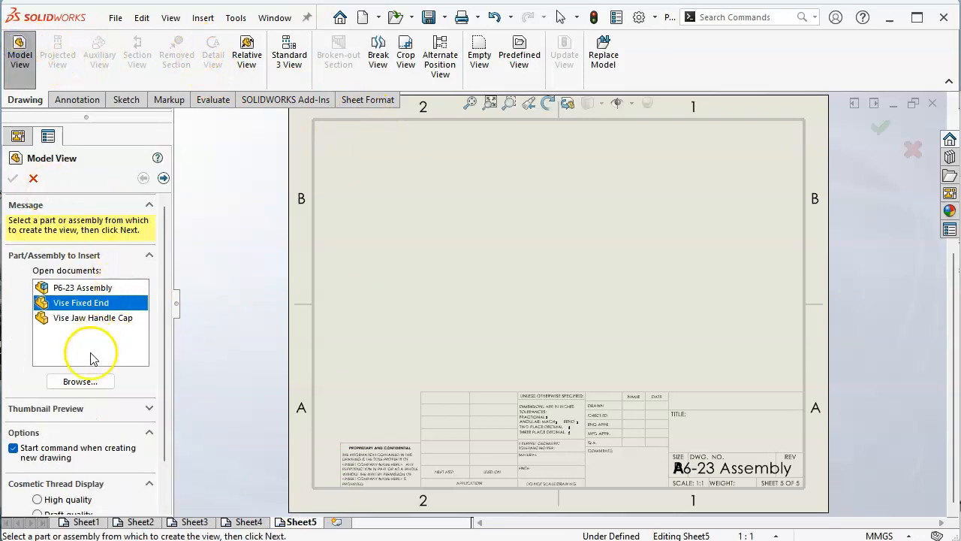
left_click(80, 382)
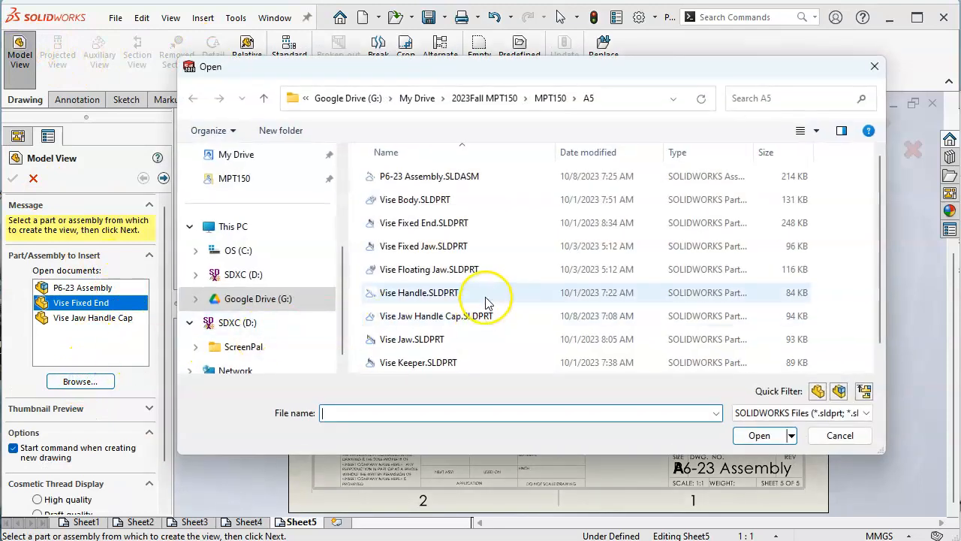
left_click(458, 272)
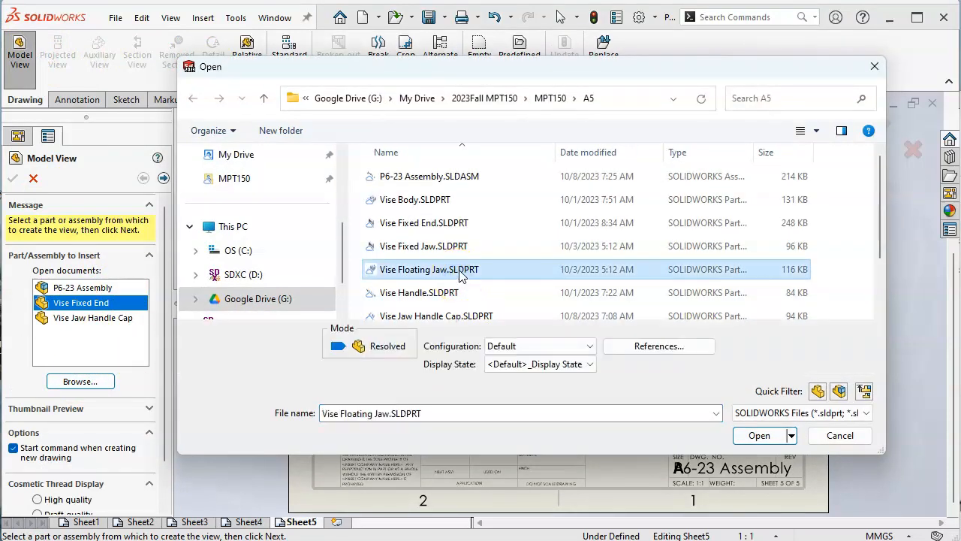
scroll(461, 274, "down", 1)
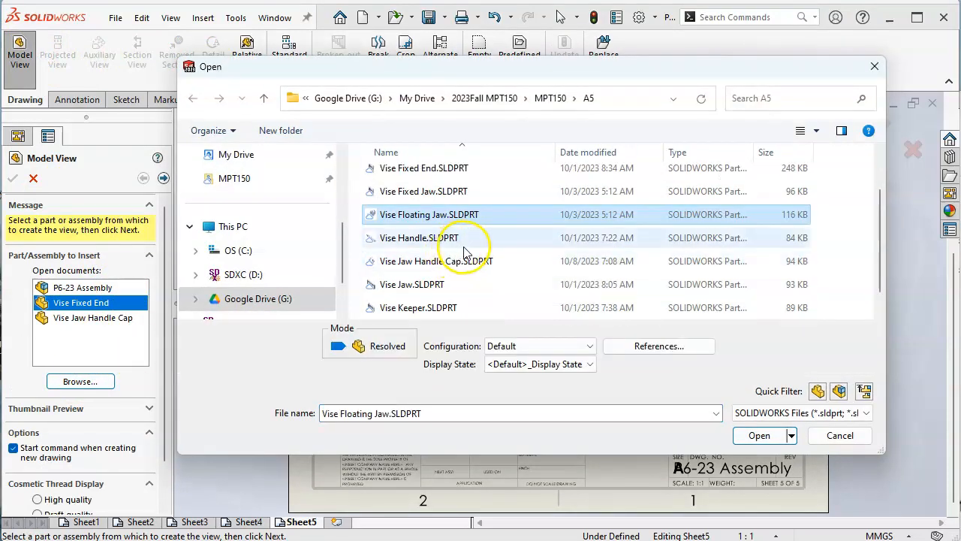
left_click(758, 435)
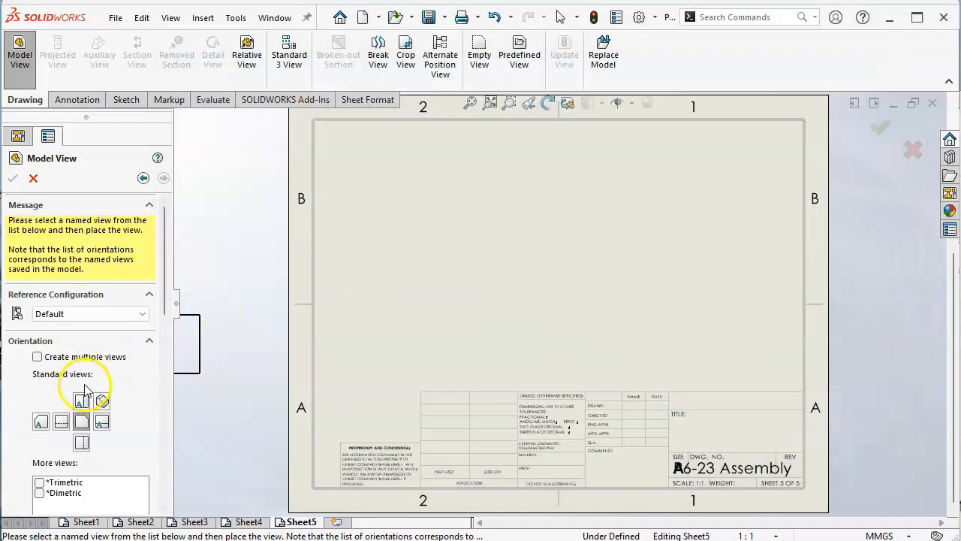
Step: Place front, top, right and isometric views of the floating jaw on the fifth sheet
left_click(80, 357)
left_click(82, 420)
left_click(102, 442)
left_click(102, 420)
left_click(12, 179)
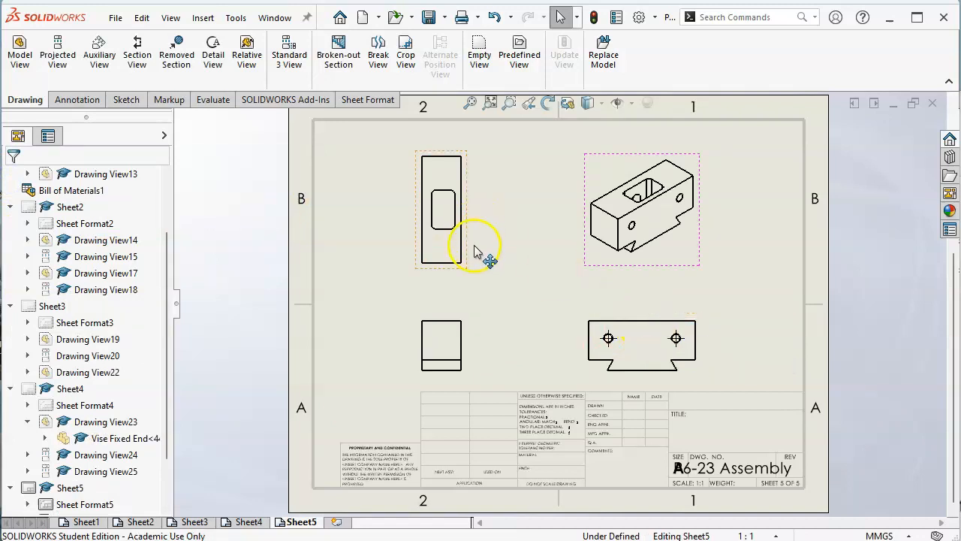
Step: Change the floating jaw's base view to the Top orientation and accept the update of its dependent views
left_click(467, 328)
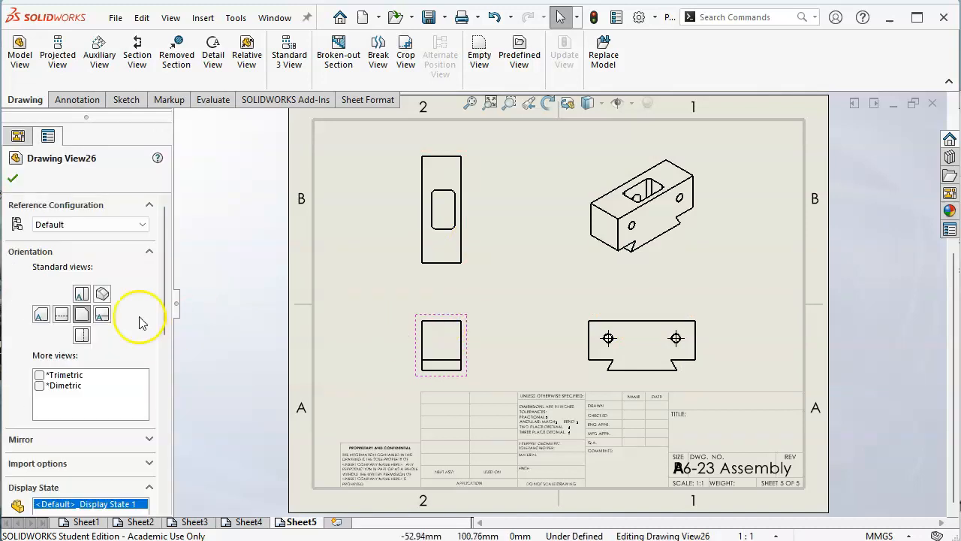
left_click(81, 293)
left_click(771, 408)
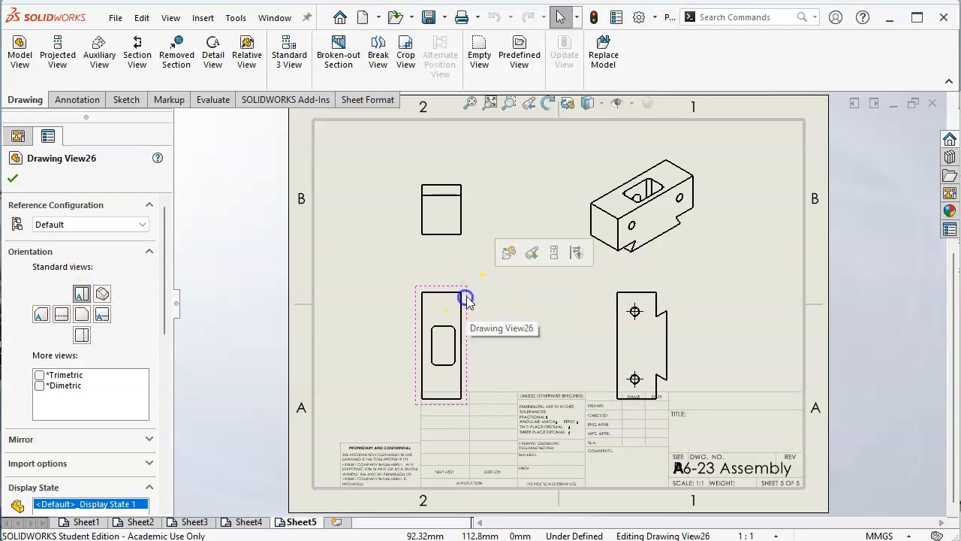
Step: Rotate the floating jaw's base view by 90 degrees, updating its dependent views
left_click(548, 103)
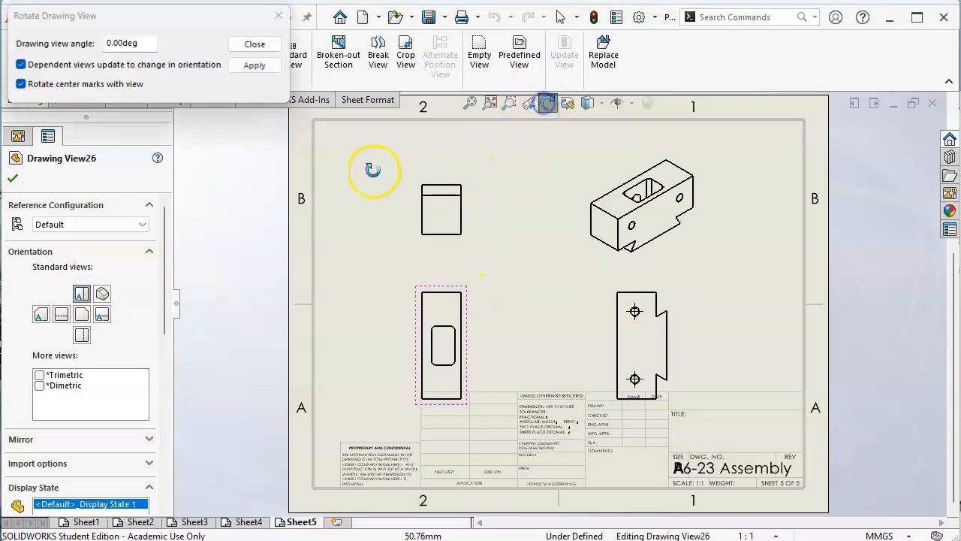
left_click(106, 42)
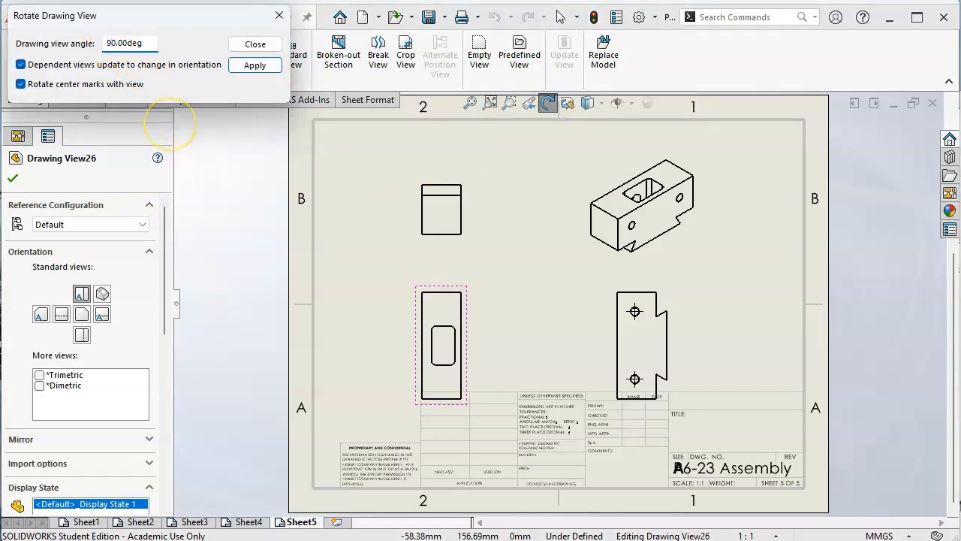
left_click(252, 66)
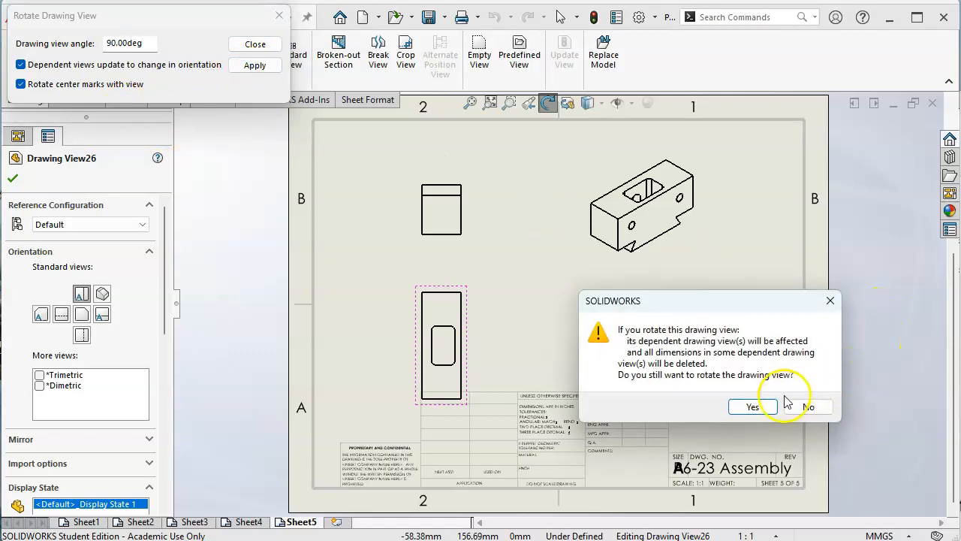
left_click(748, 406)
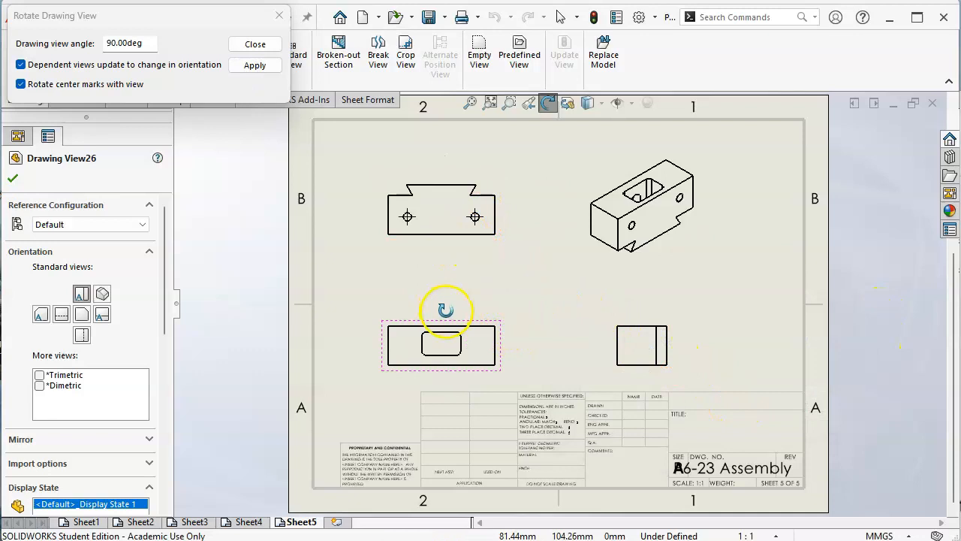
left_click(254, 44)
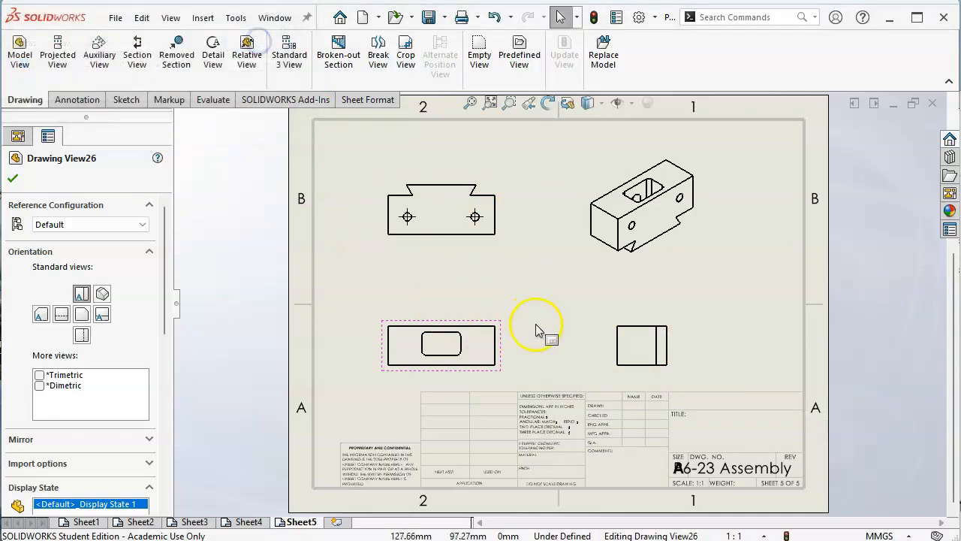
Step: Change the floating jaw's base view to the Left orientation, and move it up and right, clear of the title block
left_click(501, 348)
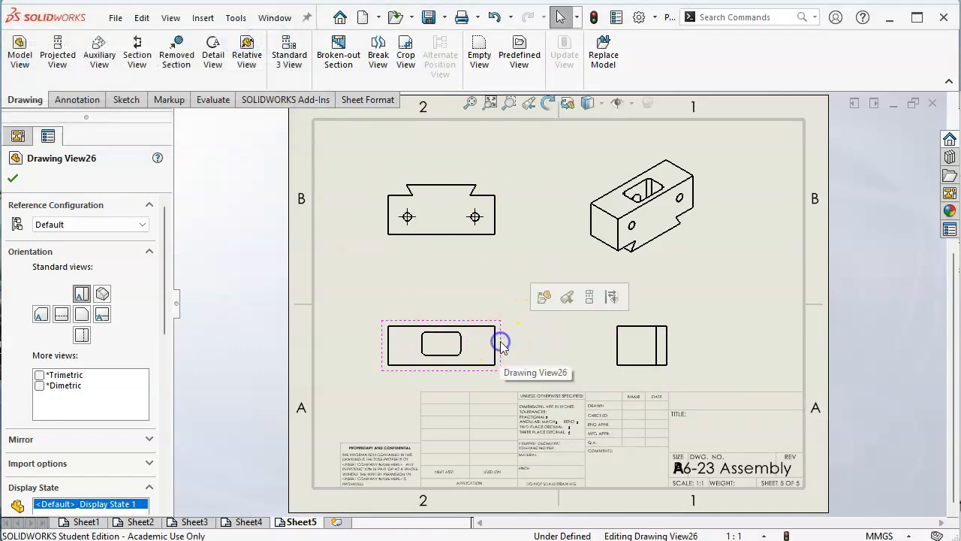
left_click(62, 317)
left_click(752, 407)
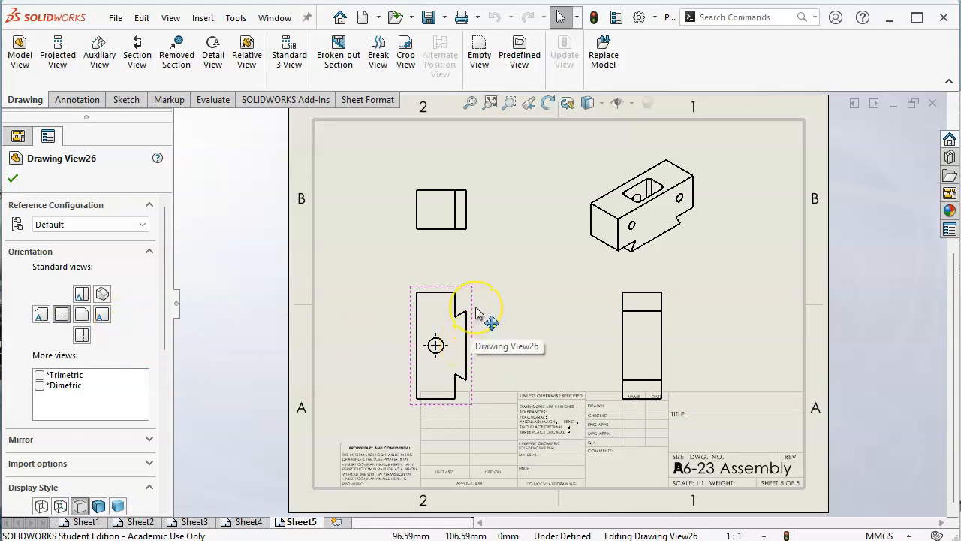
left_click(430, 302)
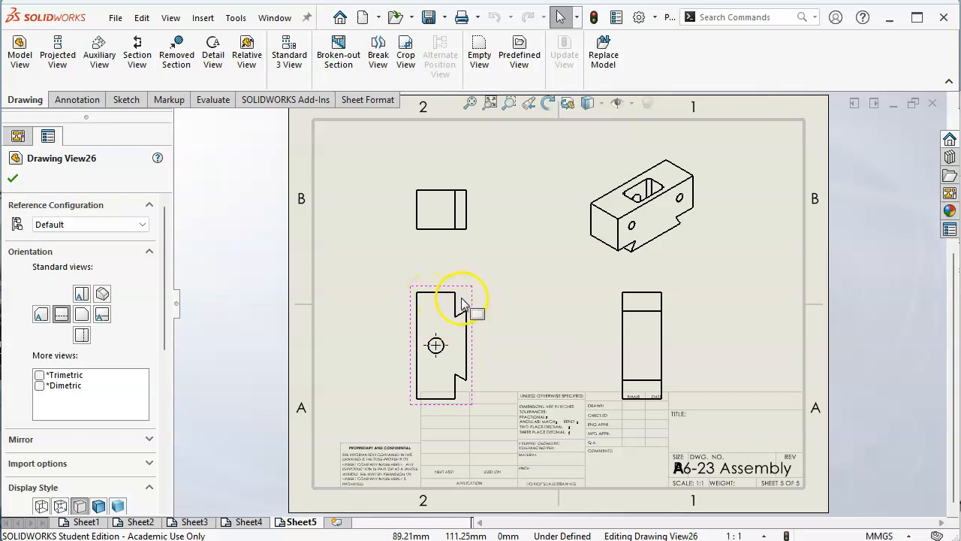
left_click_drag(464, 281, 503, 258)
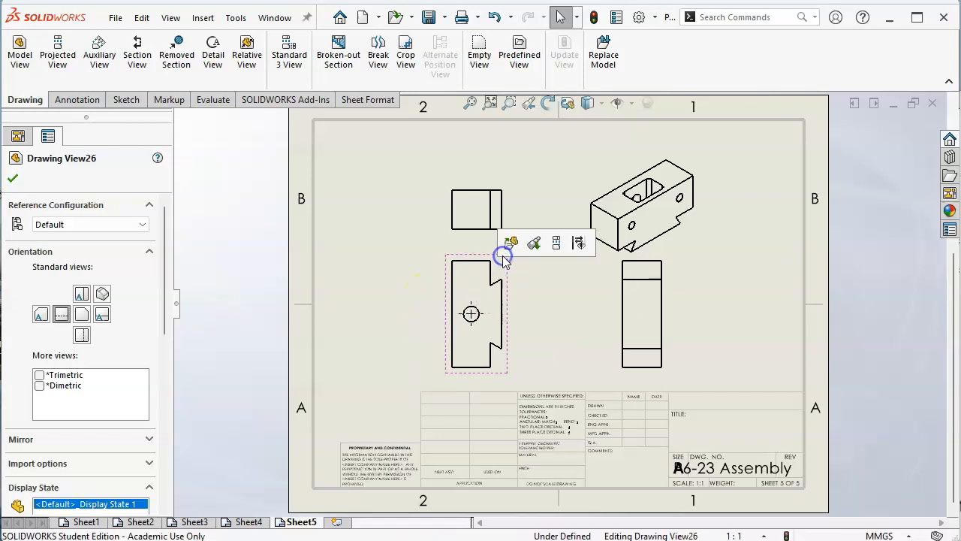
Step: Rotate the floating jaw's base view to a drawing view angle of 0 degrees, accepting the change to its dependent views
left_click(548, 103)
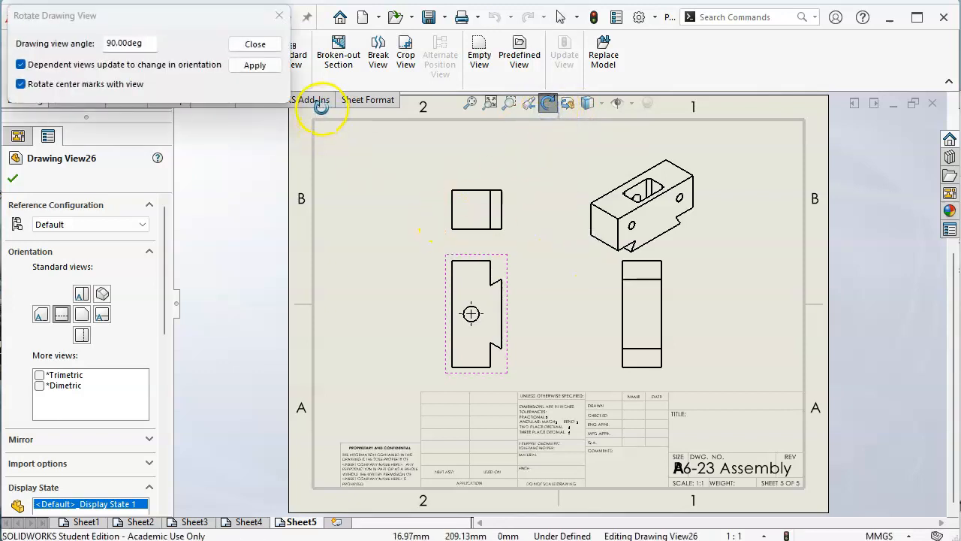
left_click(259, 66)
left_click(767, 406)
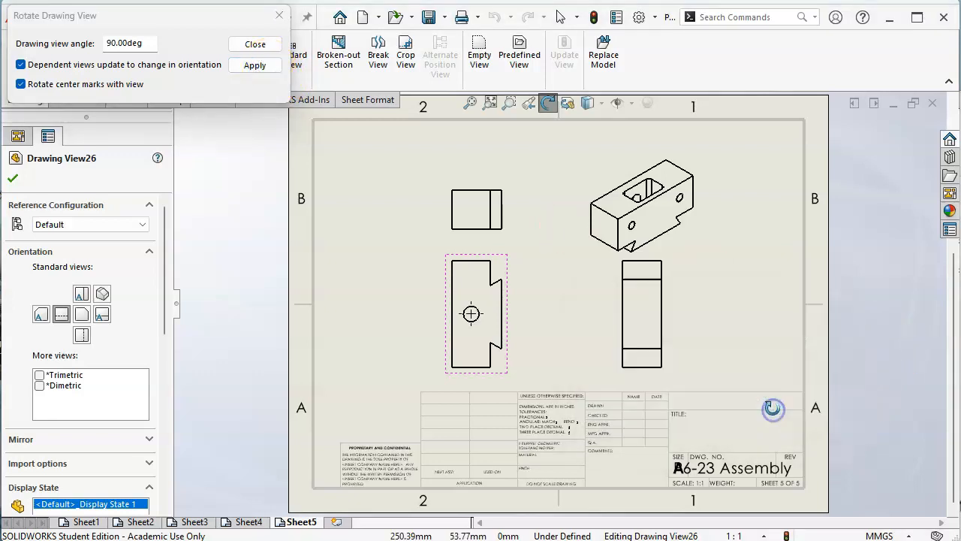
double_click(155, 43)
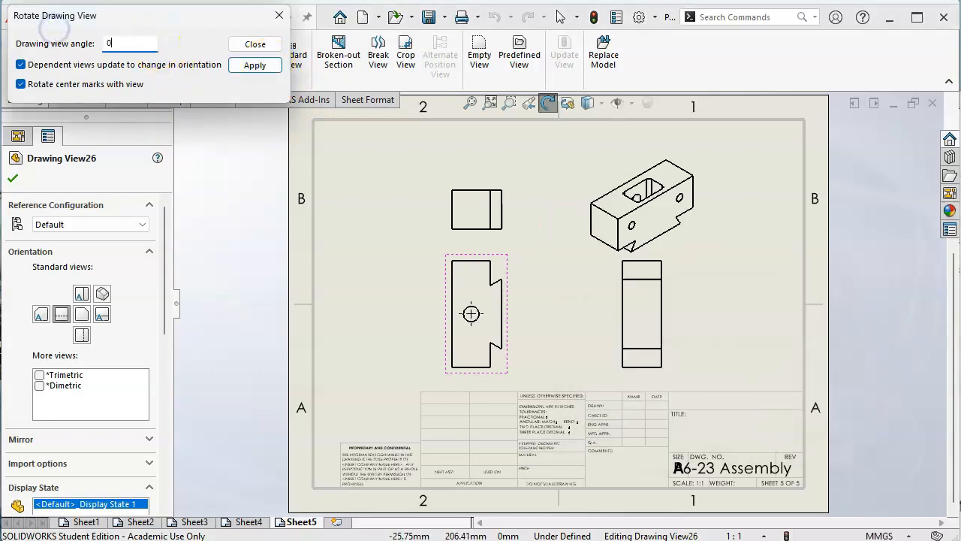
left_click(254, 65)
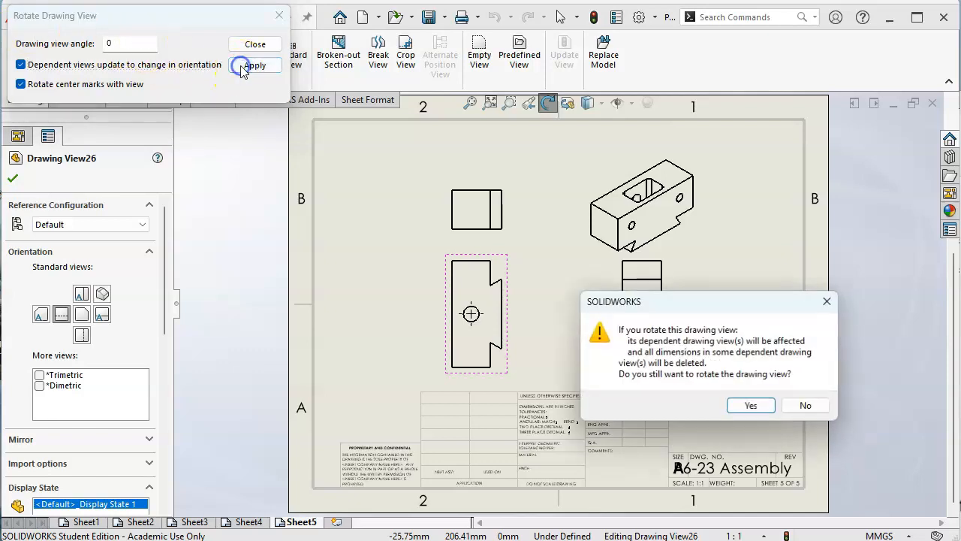
left_click(754, 405)
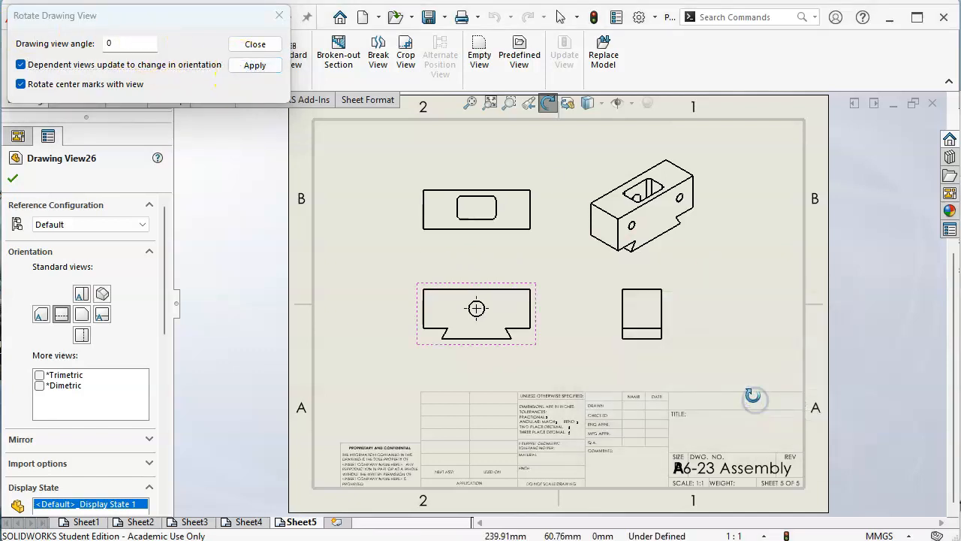
left_click(267, 46)
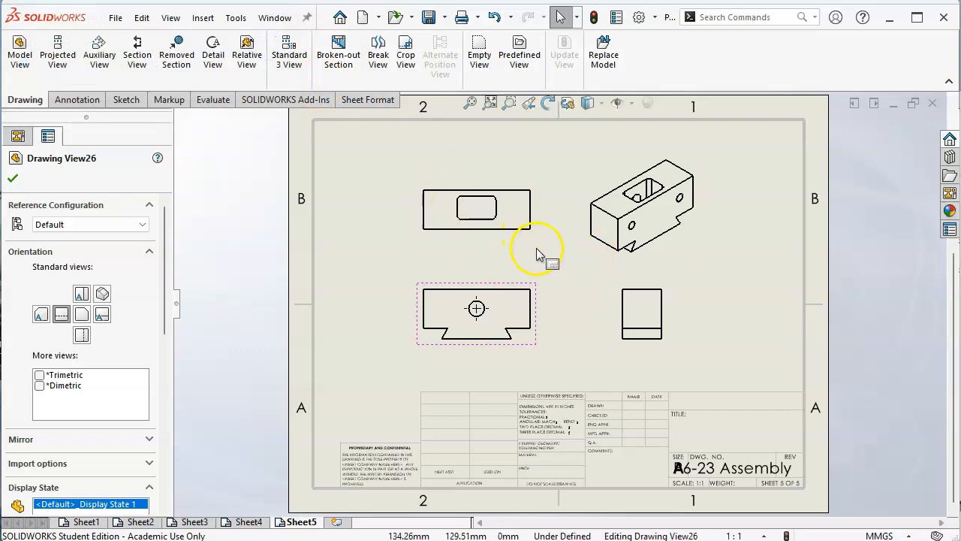
left_click(661, 289)
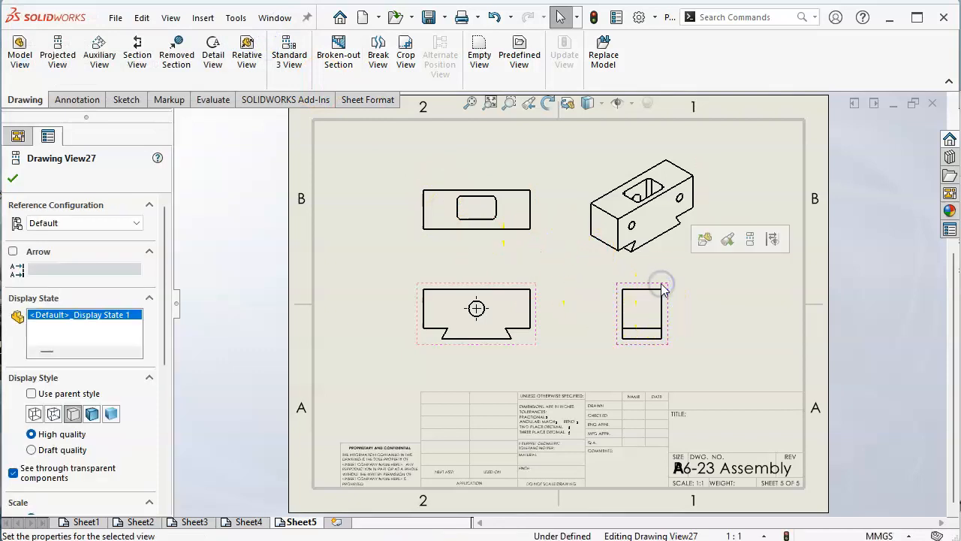
key("Delete")
left_click(584, 226)
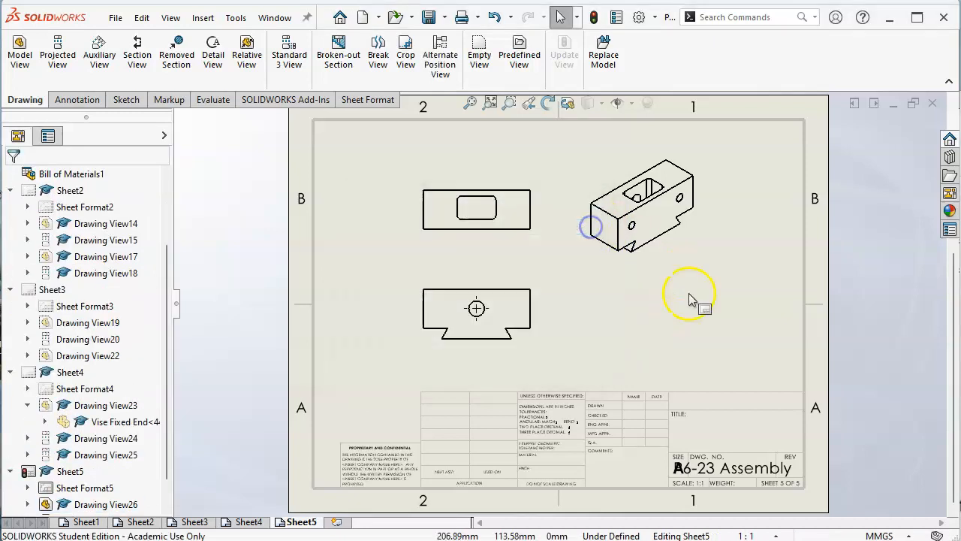
left_click(770, 270)
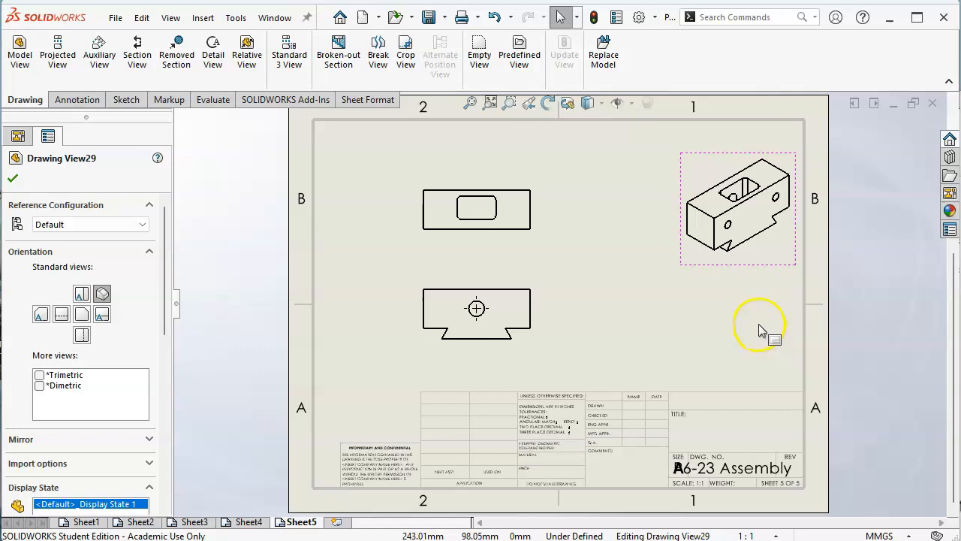
key("ctrl+z")
key("ctrl+z")
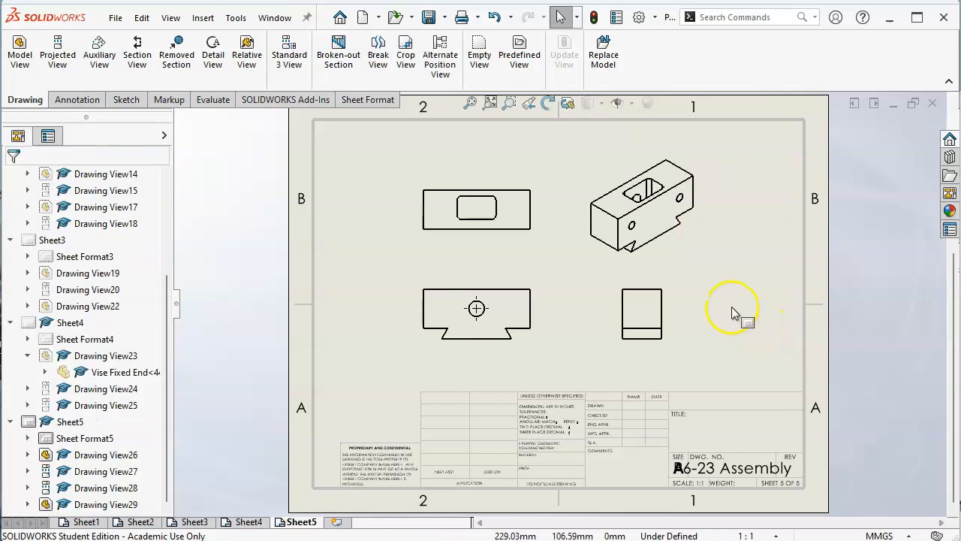
Step: Move the isometric view into the sheet's upper right corner, and set the base view's orientation to Top, accepting the dependent view changes
mouse_move(704, 262)
left_mouse_down()
mouse_move(714, 243)
mouse_move(794, 230)
left_mouse_up()
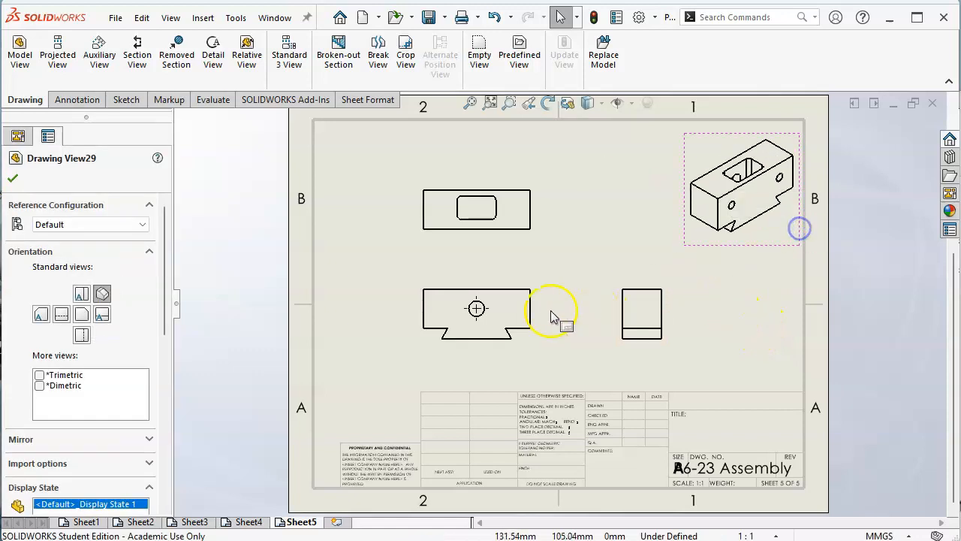
left_click(530, 292)
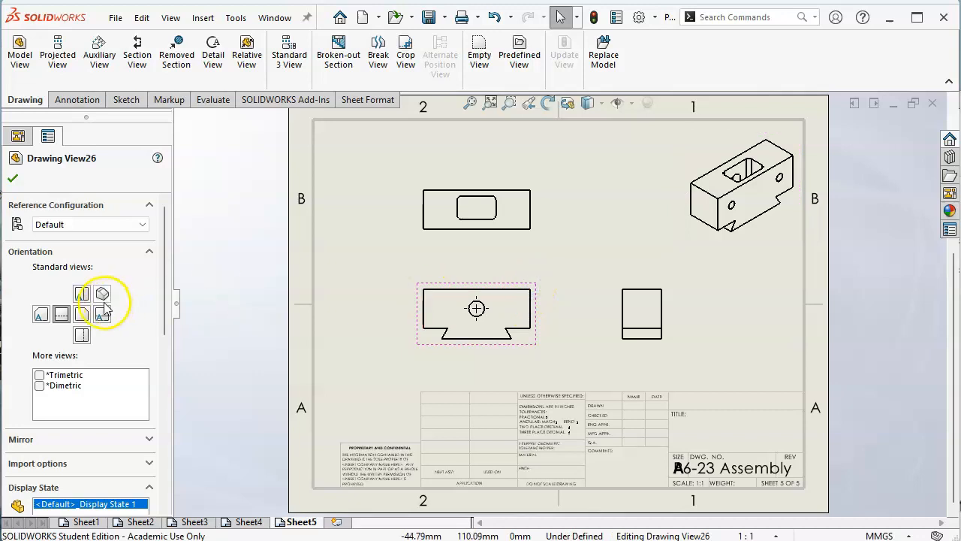
left_click(81, 314)
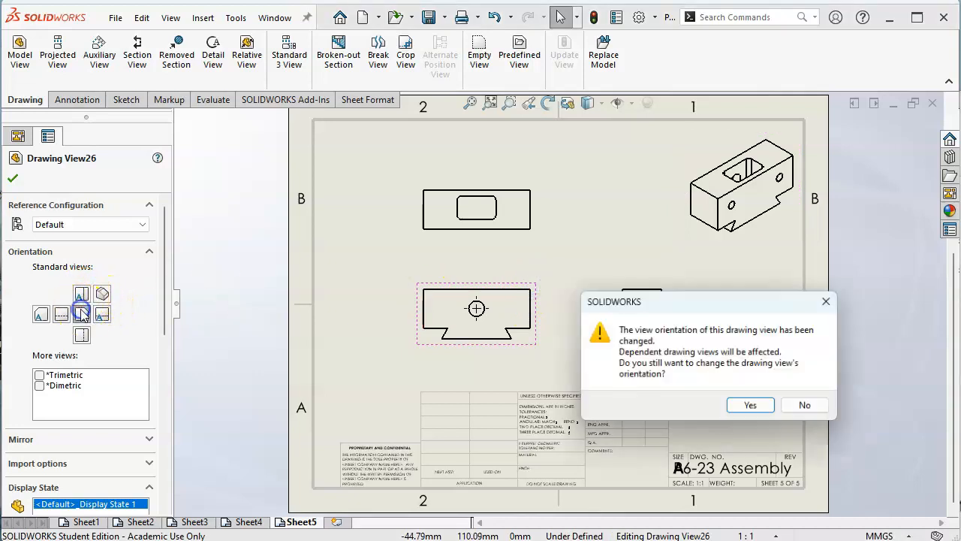
left_click(751, 407)
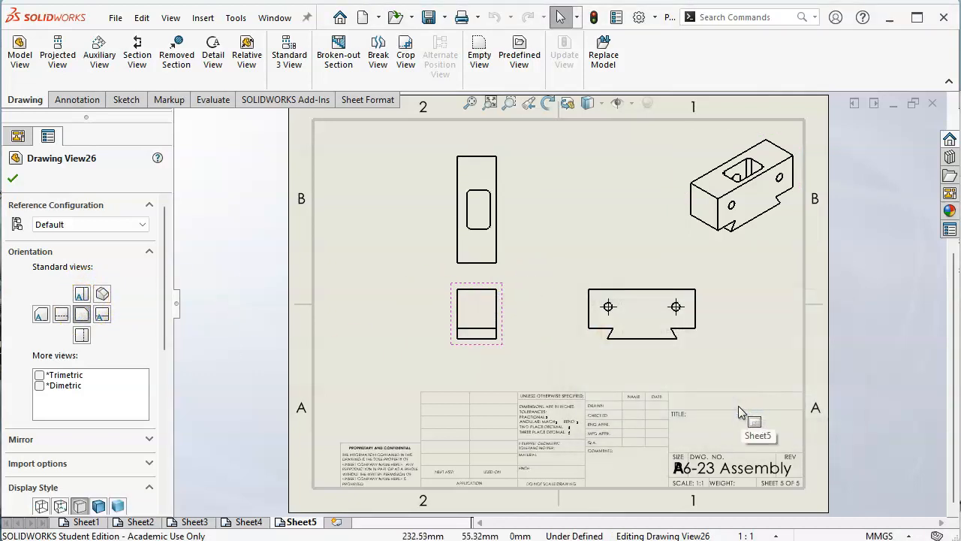
left_click(83, 293)
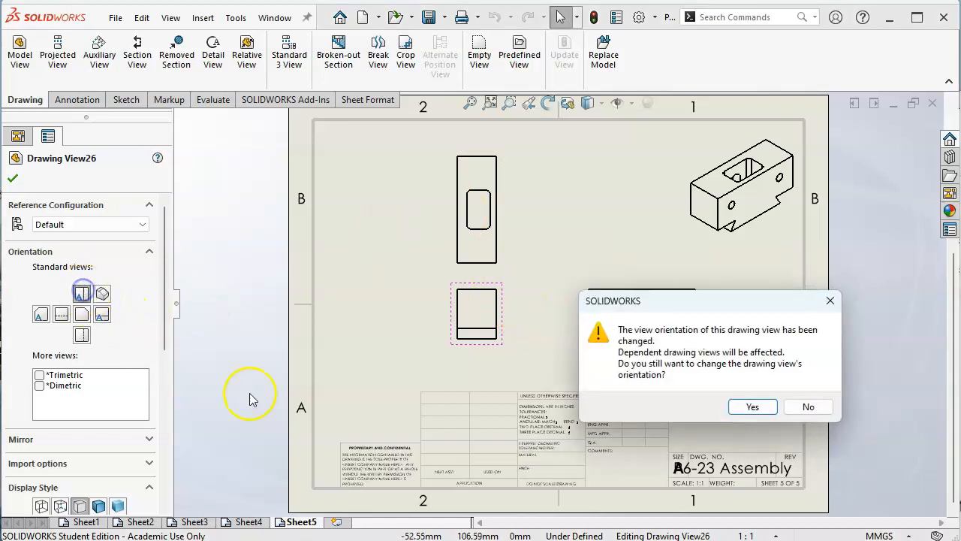
left_click(751, 407)
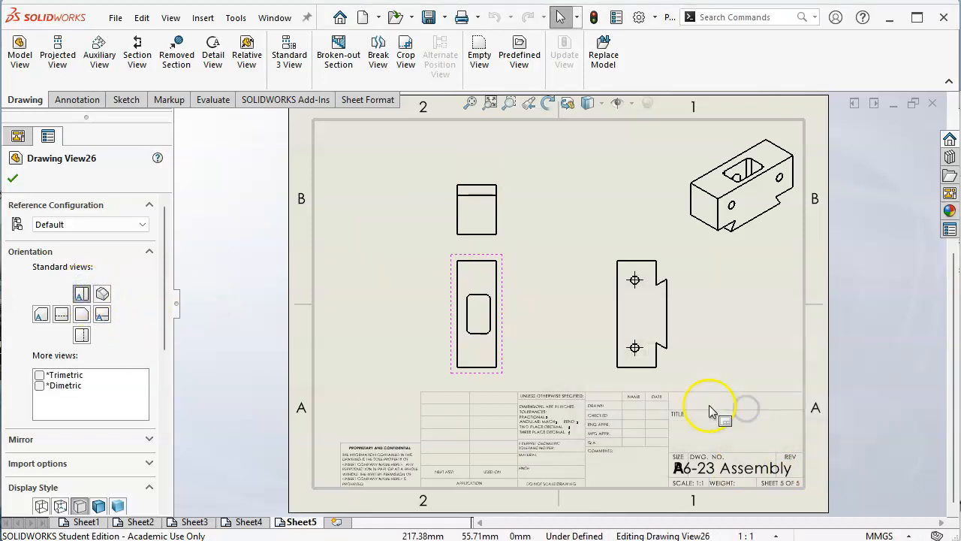
Step: Delete the projected view above the floating jaw's base view
left_click(502, 199)
key("Delete")
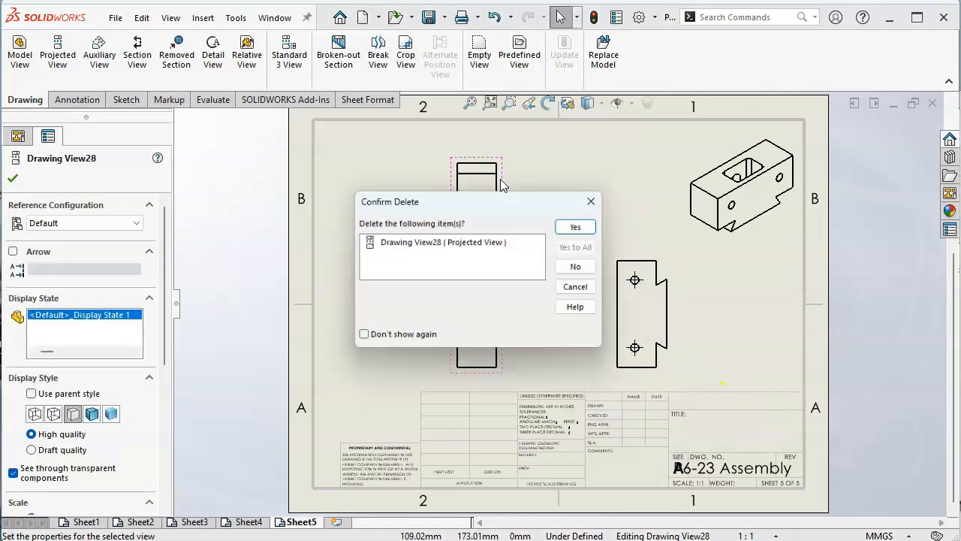
left_click(585, 229)
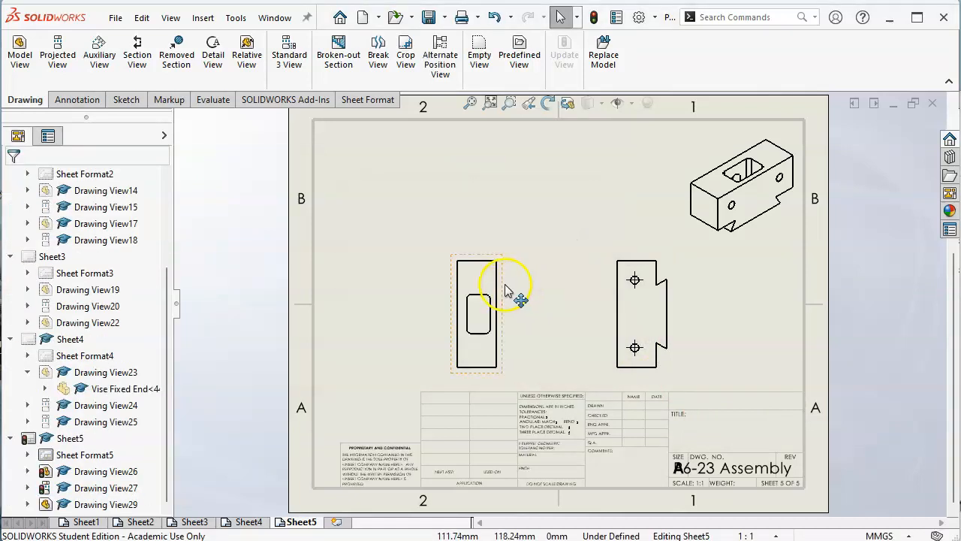
Step: Add a projected view to the left of the floating jaw's base view
left_click(504, 290)
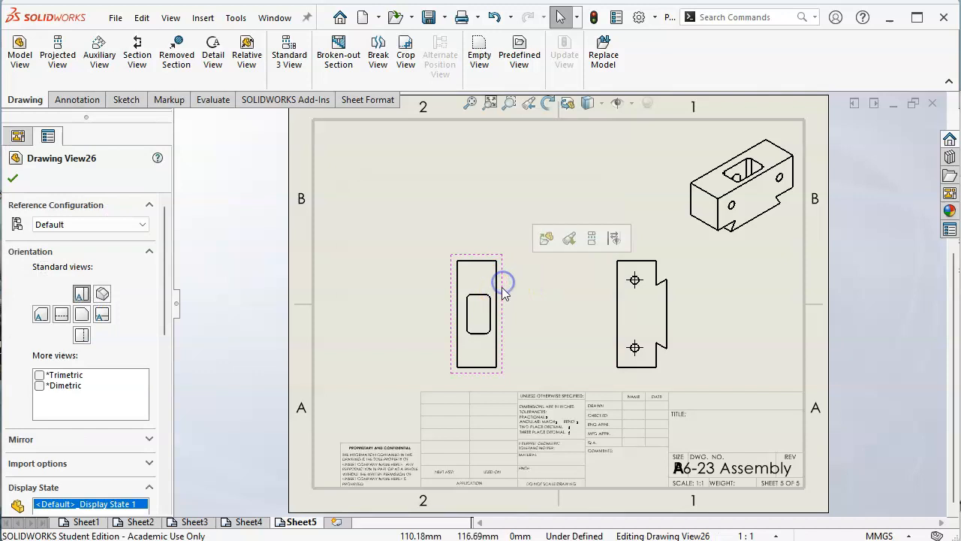
left_click(57, 54)
left_click(377, 306)
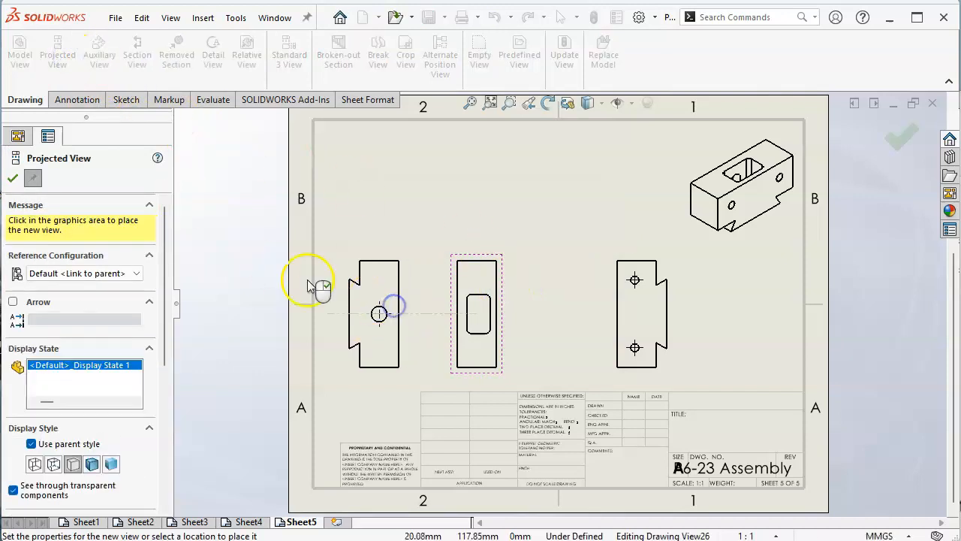
left_click(227, 308)
left_click(11, 178)
Step: Move the row of floating jaw views up clear of the title block, even out its spacing, and nudge the isometric view up
mouse_move(506, 290)
left_mouse_down()
mouse_move(542, 257)
mouse_move(533, 234)
left_mouse_up()
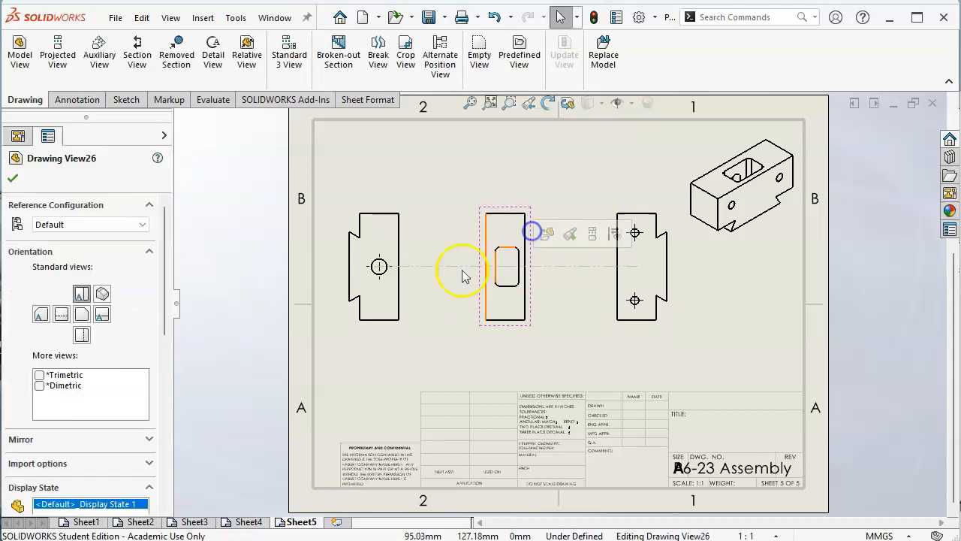
left_click_drag(403, 300, 427, 301)
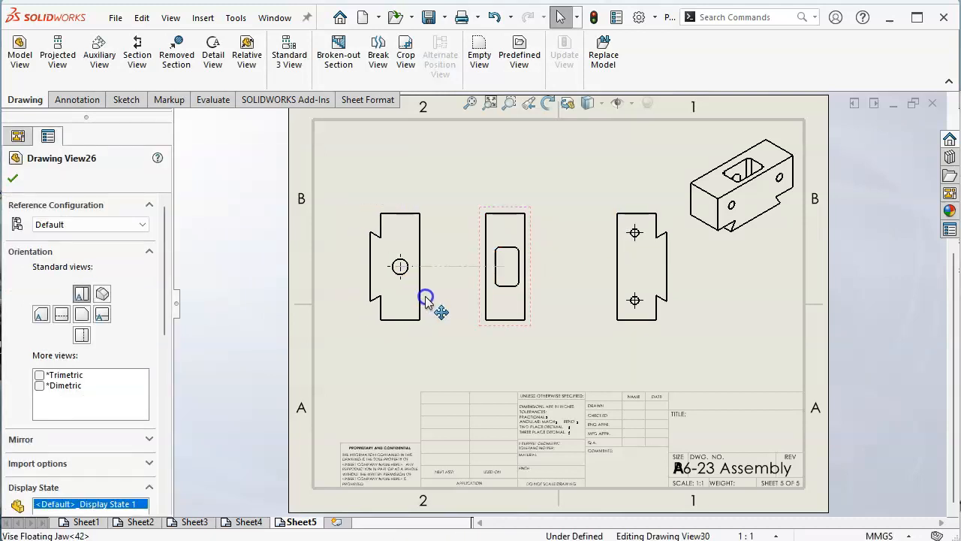
left_click_drag(507, 331, 527, 326)
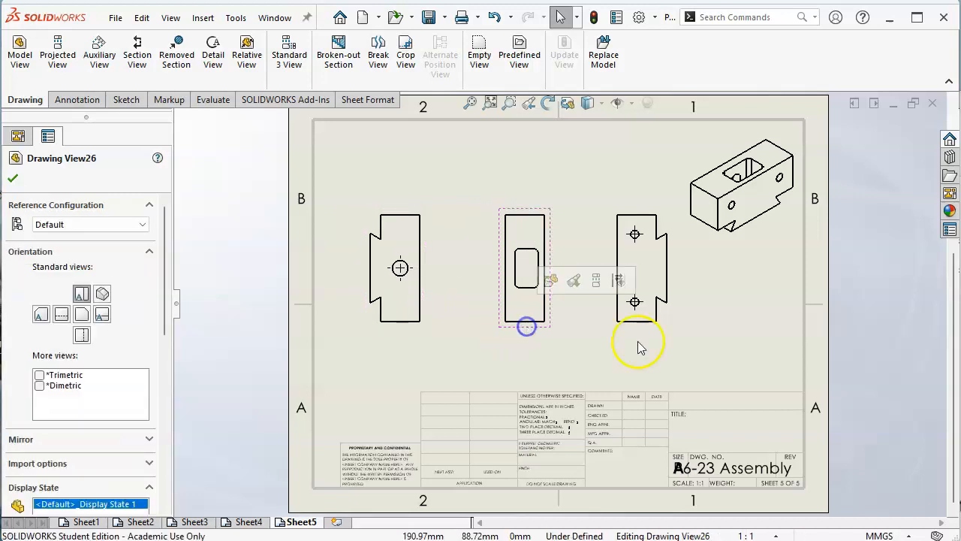
mouse_move(758, 252)
left_mouse_down()
mouse_move(766, 248)
mouse_move(759, 245)
left_mouse_up()
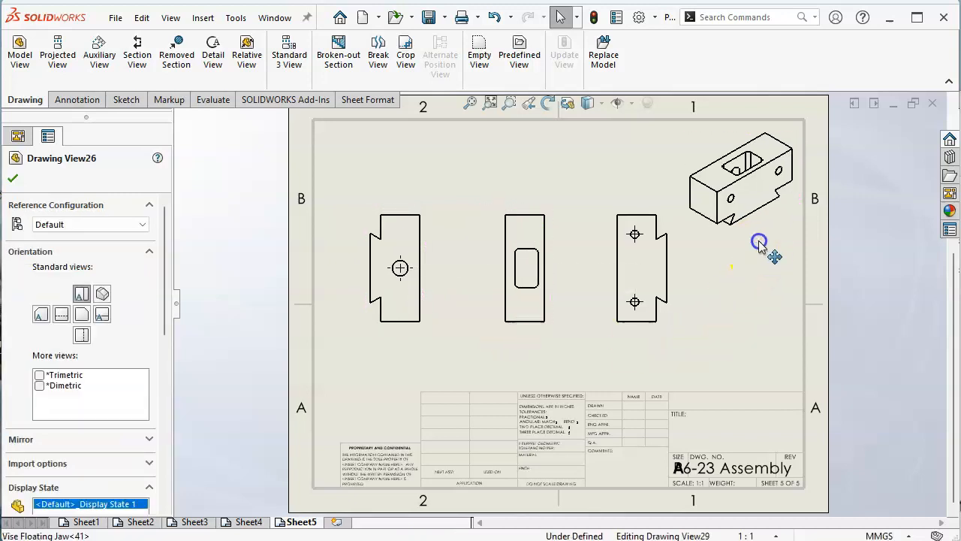
left_click(768, 326)
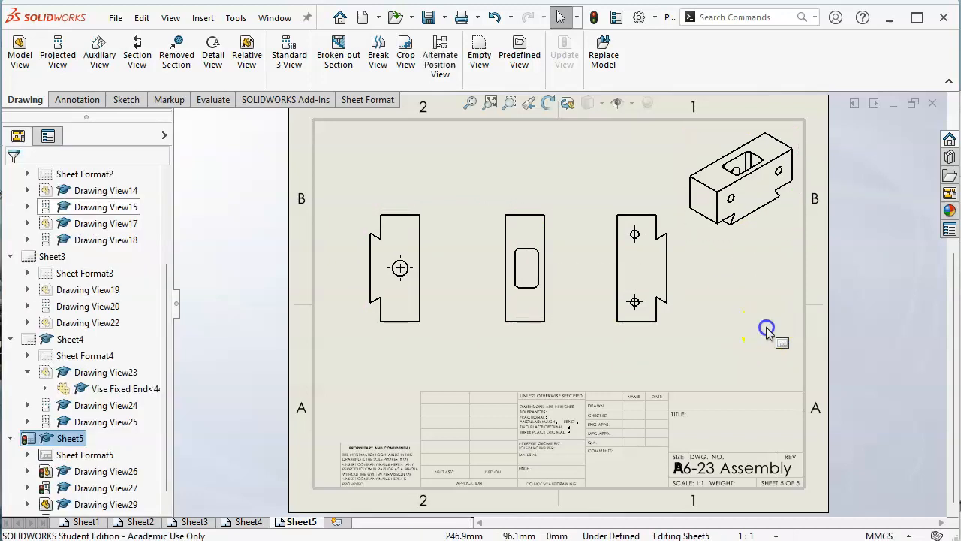
Step: Add a sixth sheet and load Vise Jaw.SLDPRT as the part for a new model view
left_click(334, 521)
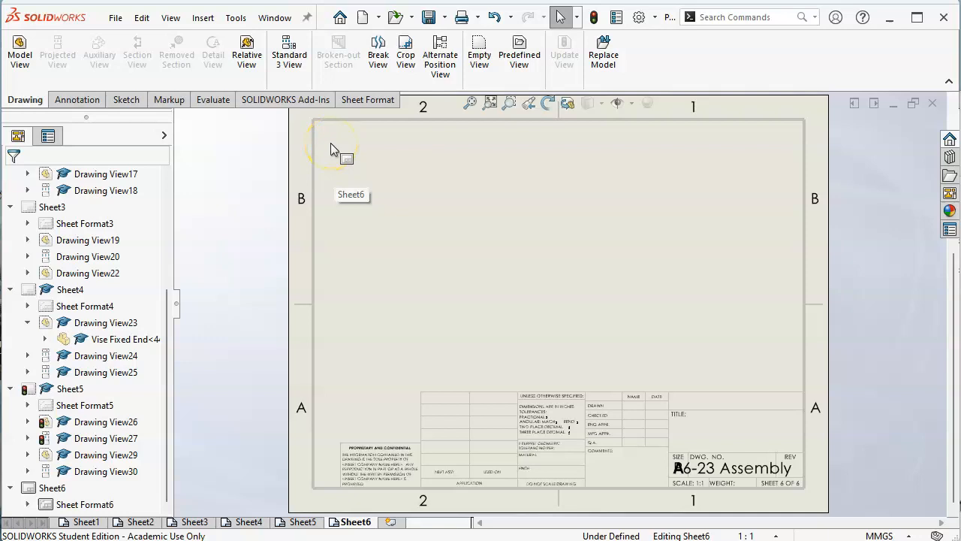
left_click(19, 53)
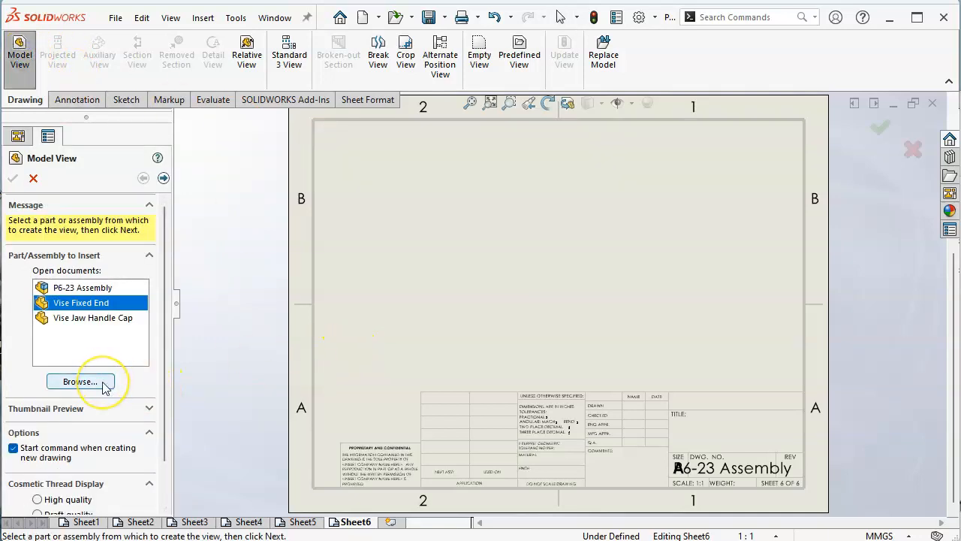
left_click(80, 382)
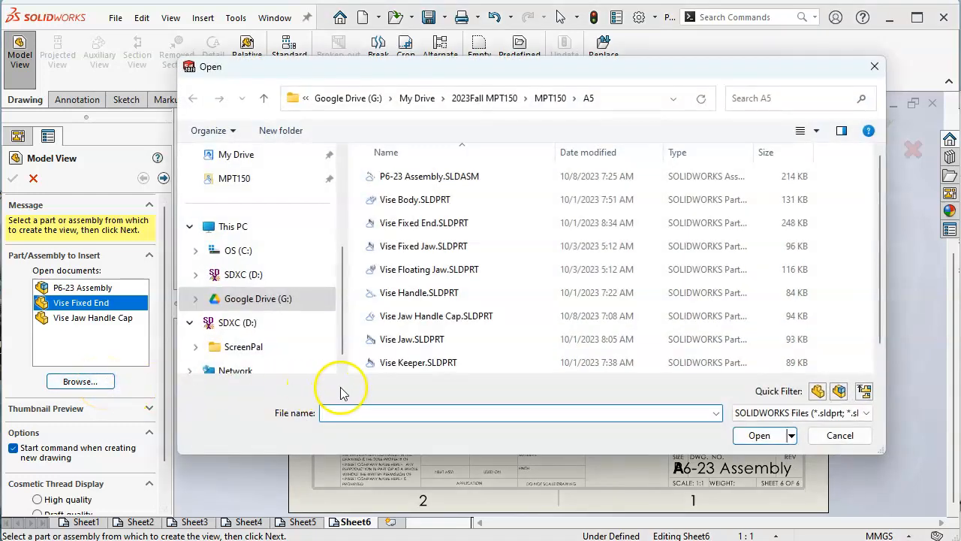
left_click(422, 338)
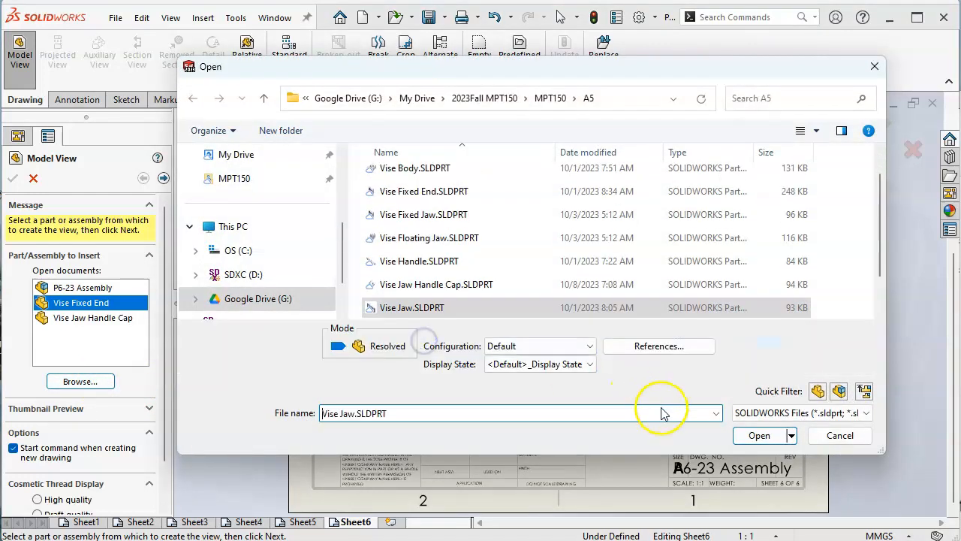
left_click(757, 437)
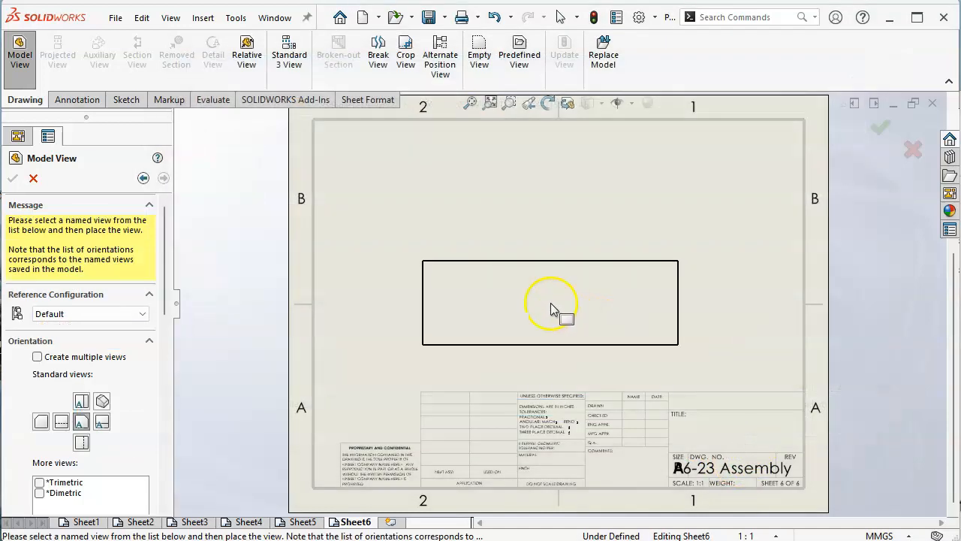
Step: Place multiple views of the vise jaw at once: front, top and isometric
left_click(38, 357)
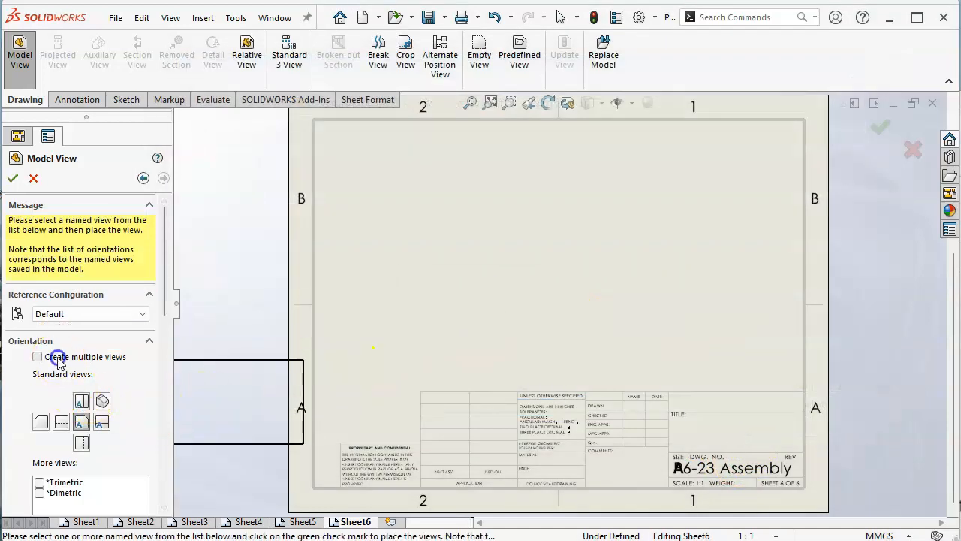
left_click(81, 421)
left_click(102, 420)
left_click(13, 180)
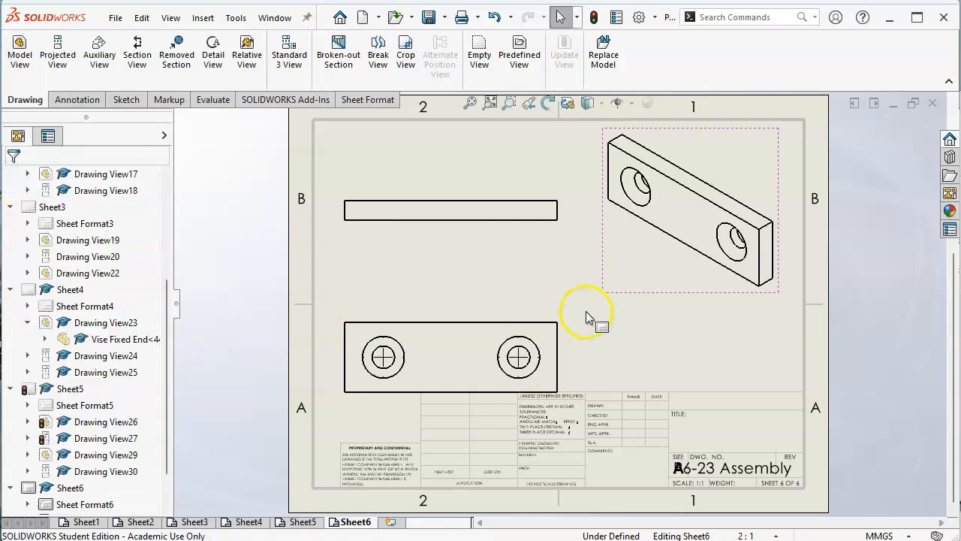
Step: Move the vise jaw's front view up clear of the title block and set the sheet scale to 1:1
left_click_drag(564, 338, 625, 307)
left_click(779, 536)
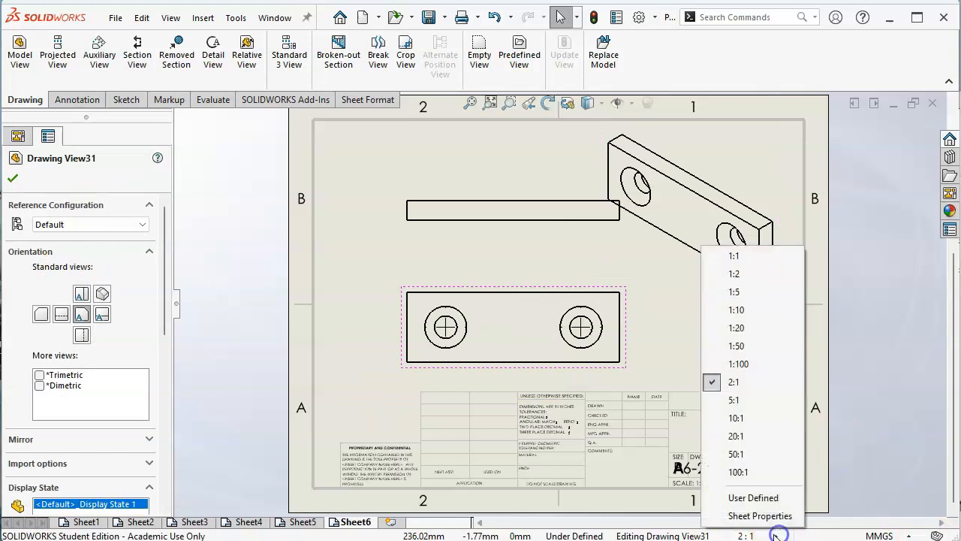
left_click(736, 258)
left_click(683, 316)
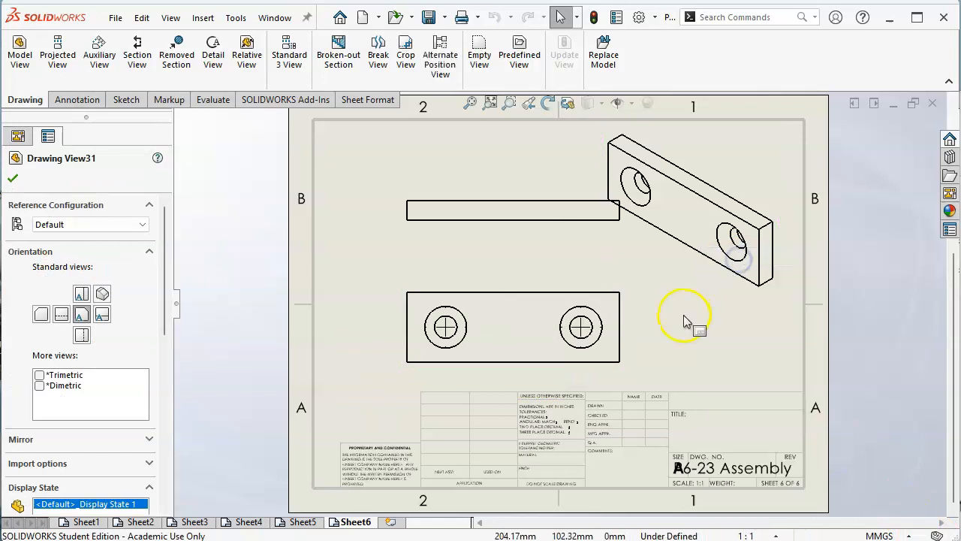
Step: Make the vise jaw's front view and isometric view use the sheet scale
left_click(627, 318)
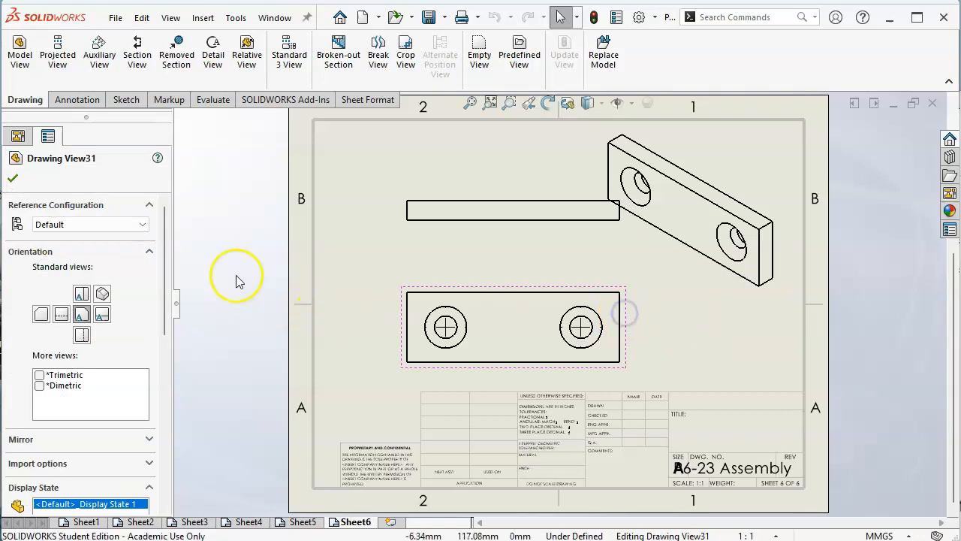
left_click_drag(163, 278, 150, 397)
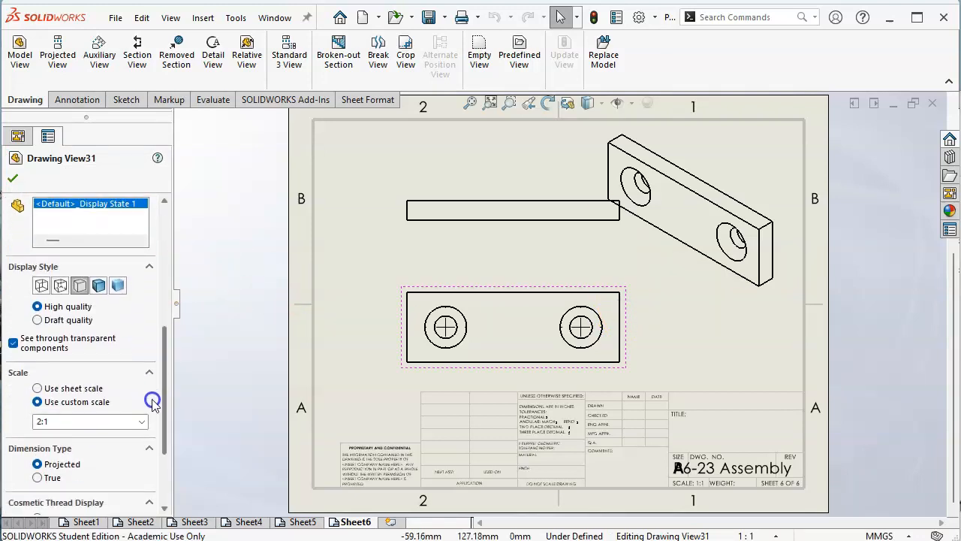
left_click(61, 388)
left_click(574, 262)
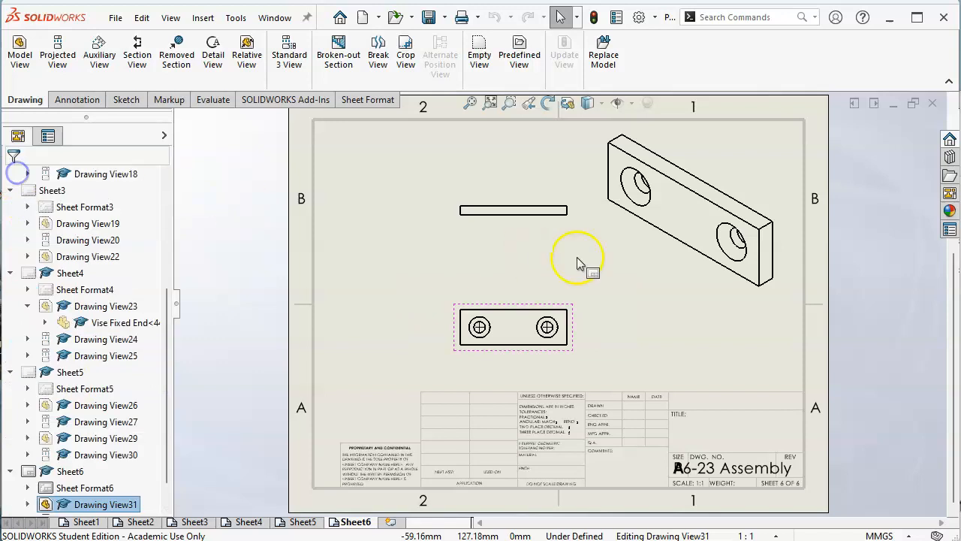
left_click(646, 261)
left_click_drag(167, 324, 169, 409)
left_click(38, 460)
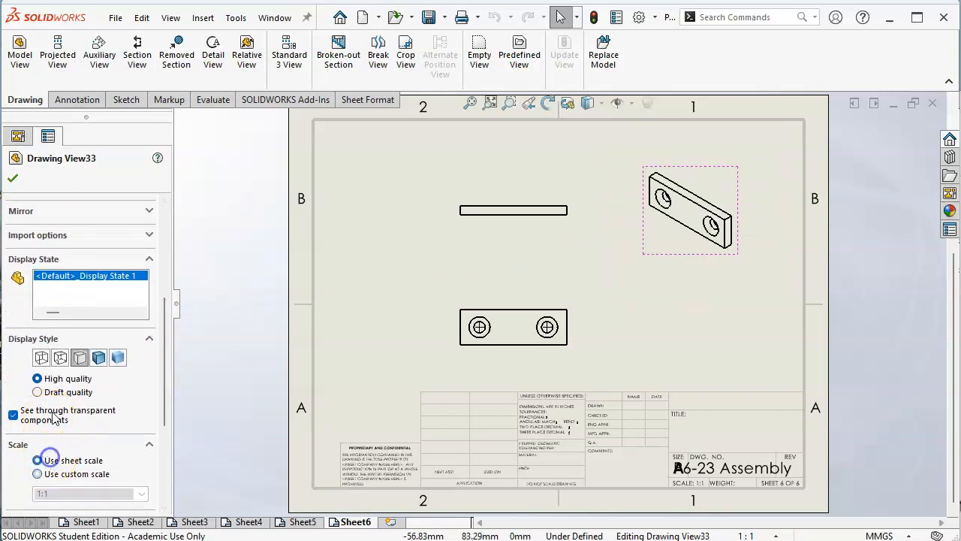
left_click(12, 179)
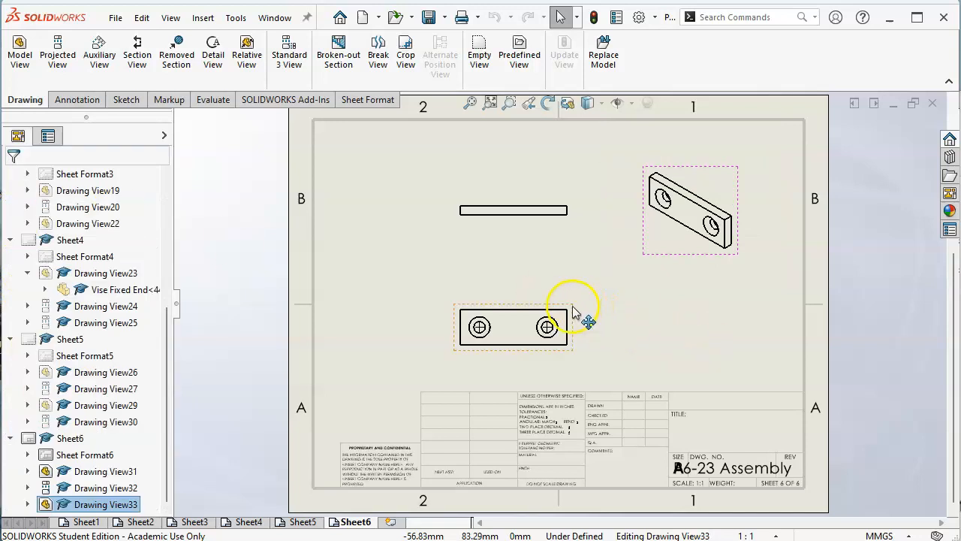
Step: Shift the jaw's front and top views slightly upward and move the isometric view farther out to even the spacing
left_click_drag(575, 315, 563, 279)
mouse_move(560, 219)
left_mouse_down()
mouse_move(549, 128)
mouse_move(559, 213)
left_mouse_up()
left_click_drag(699, 255, 725, 266)
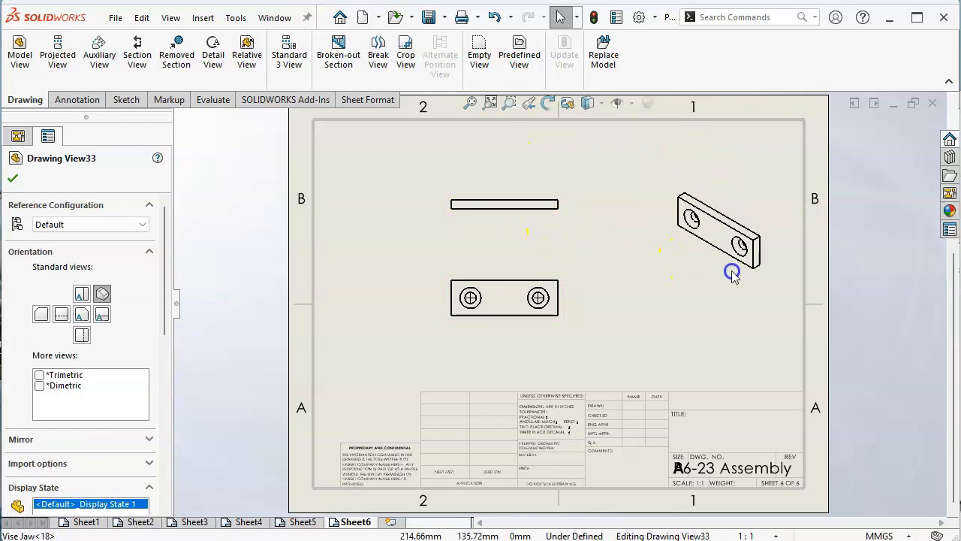
left_click(710, 365)
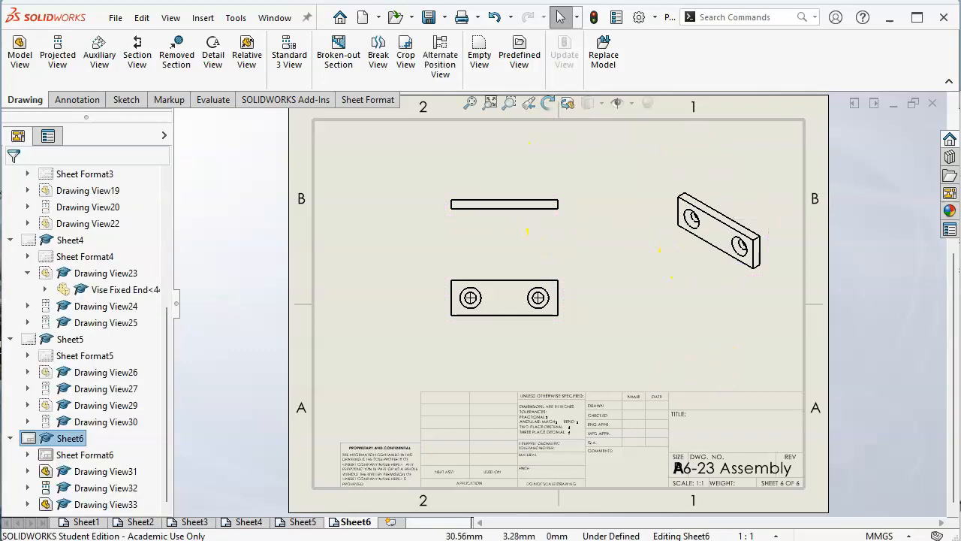
Step: Add a seventh sheet and load Vise Lead Screw.SLDPRT as the part for a new model view
left_click(390, 521)
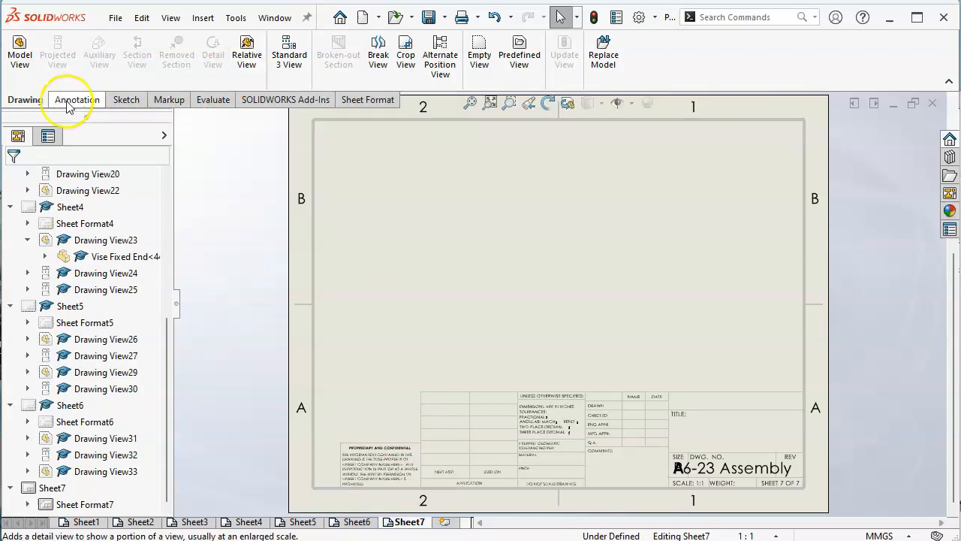
left_click(18, 60)
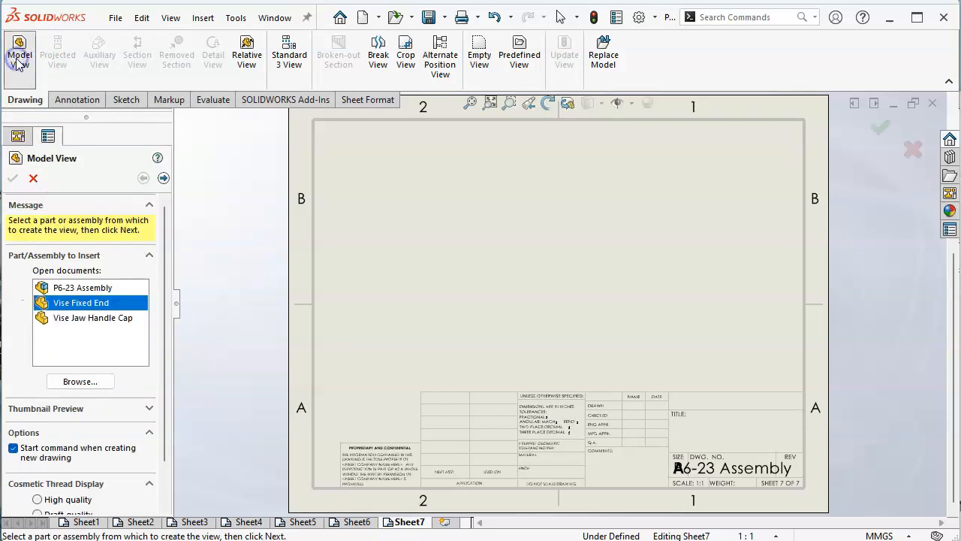
left_click(80, 382)
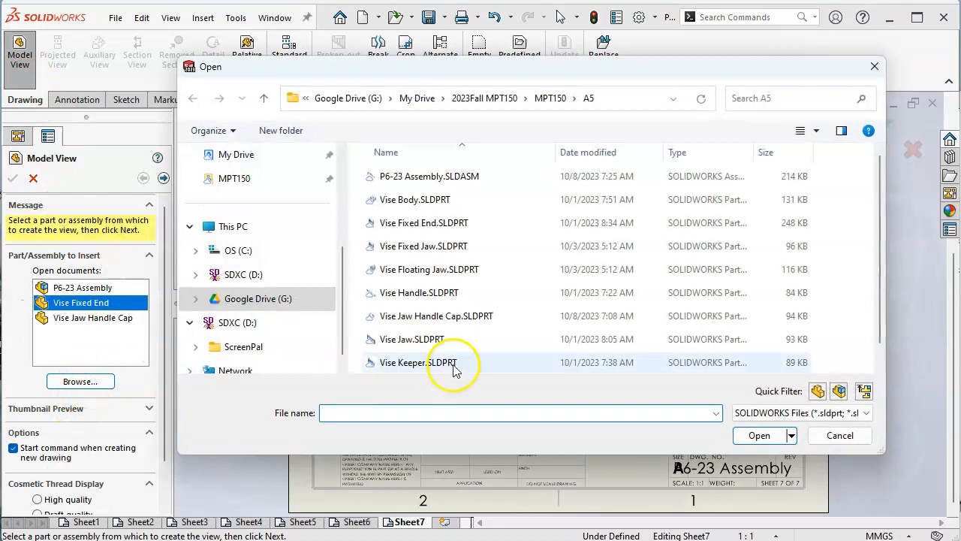
scroll(488, 334, "down", 1)
left_click(474, 361)
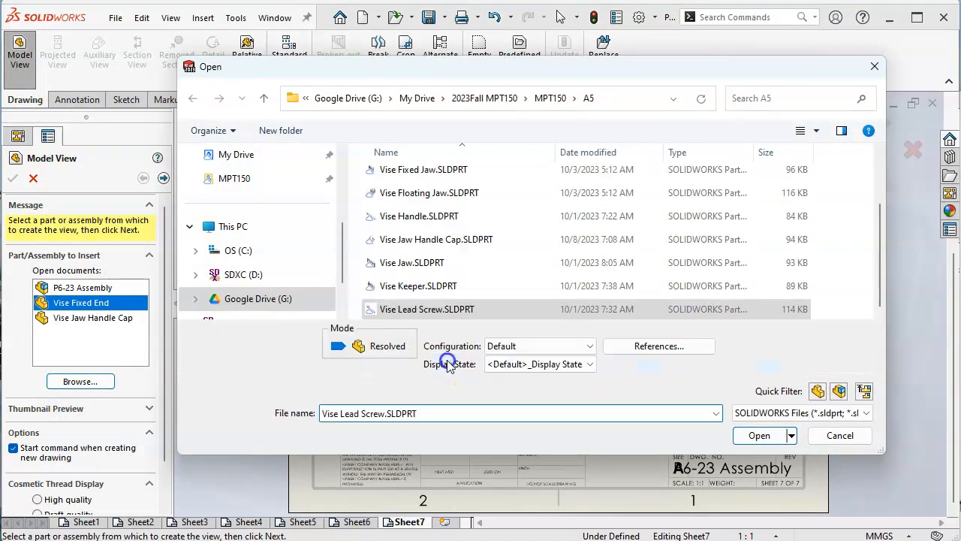
left_click(762, 436)
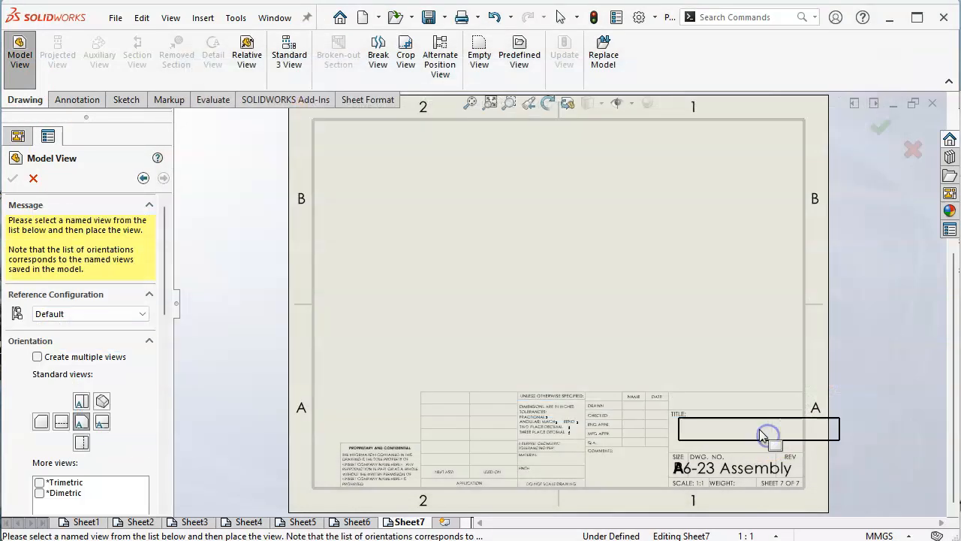
Step: Place front, side and isometric views of the lead screw at once and raise the front view above the title block
left_click(102, 423)
left_click(37, 357)
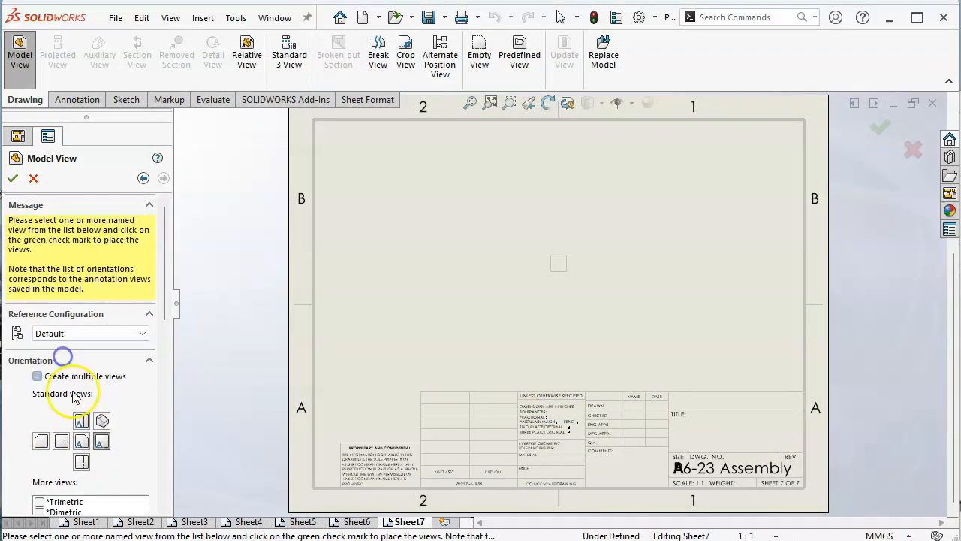
left_click(12, 178)
left_click_drag(527, 323, 575, 290)
Step: Set the lead screw sheet's scale to 1:1 and make the front view use the sheet scale
left_click(747, 536)
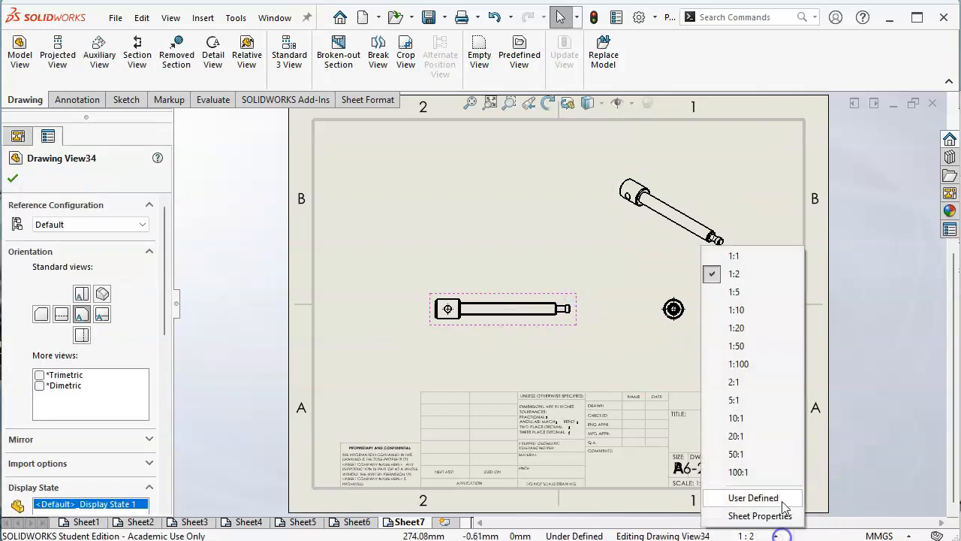
left_click(749, 256)
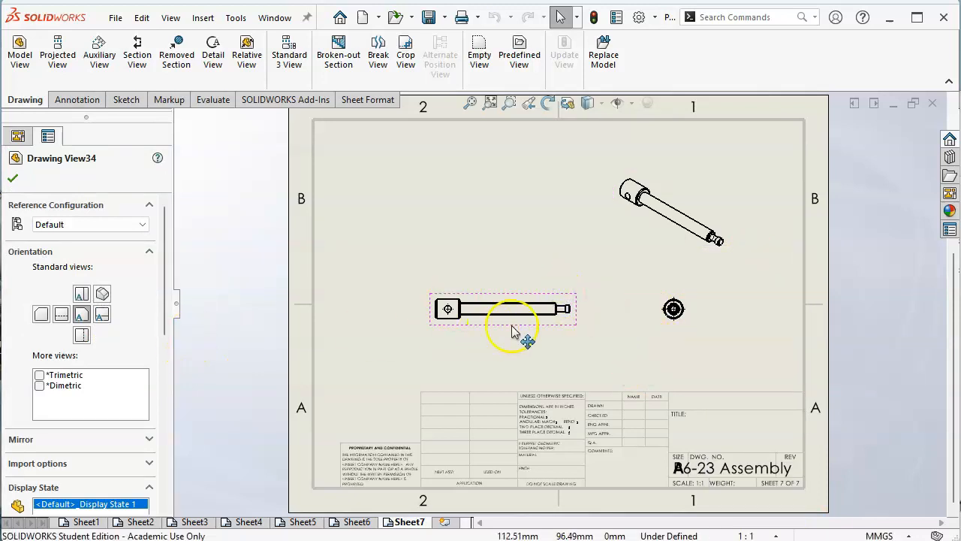
right_click(547, 321)
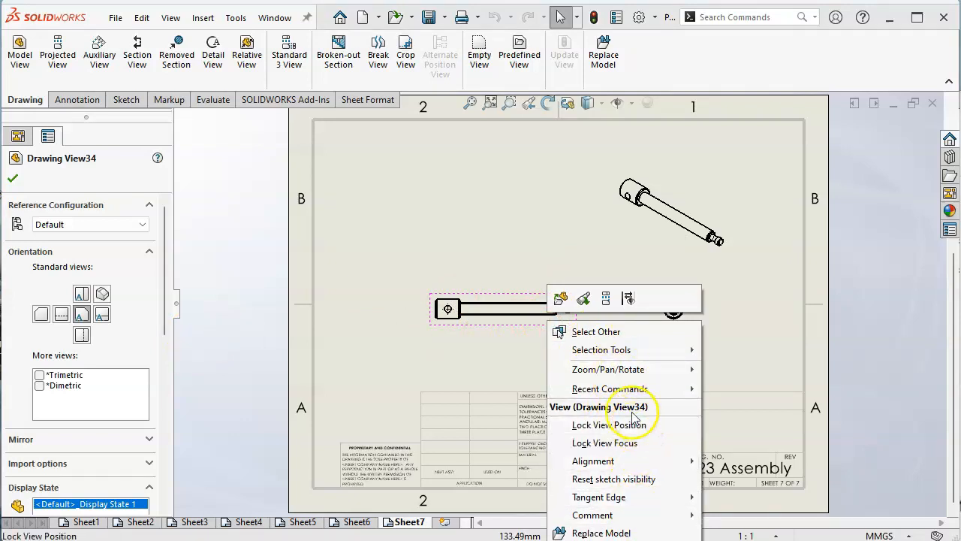
left_click(163, 319)
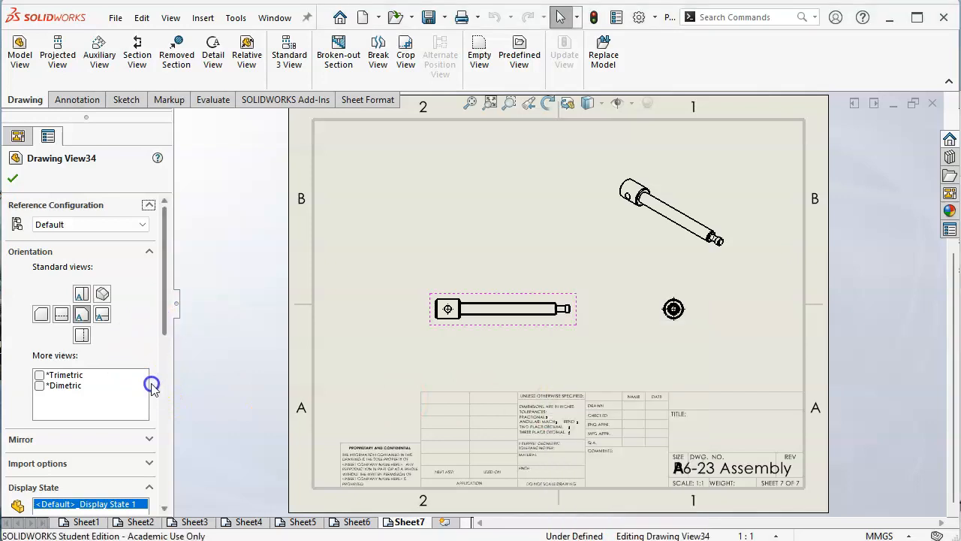
left_click_drag(161, 321, 161, 386)
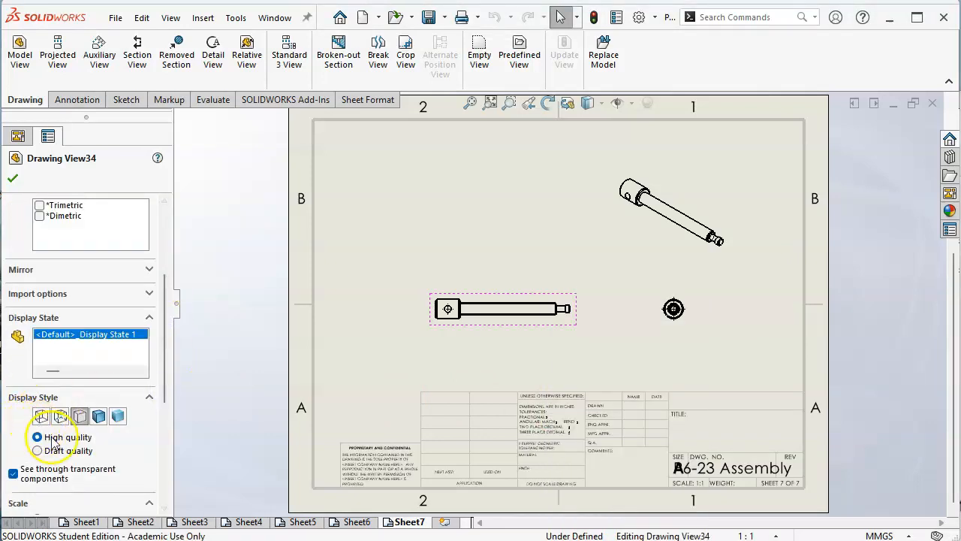
left_click_drag(168, 315, 160, 382)
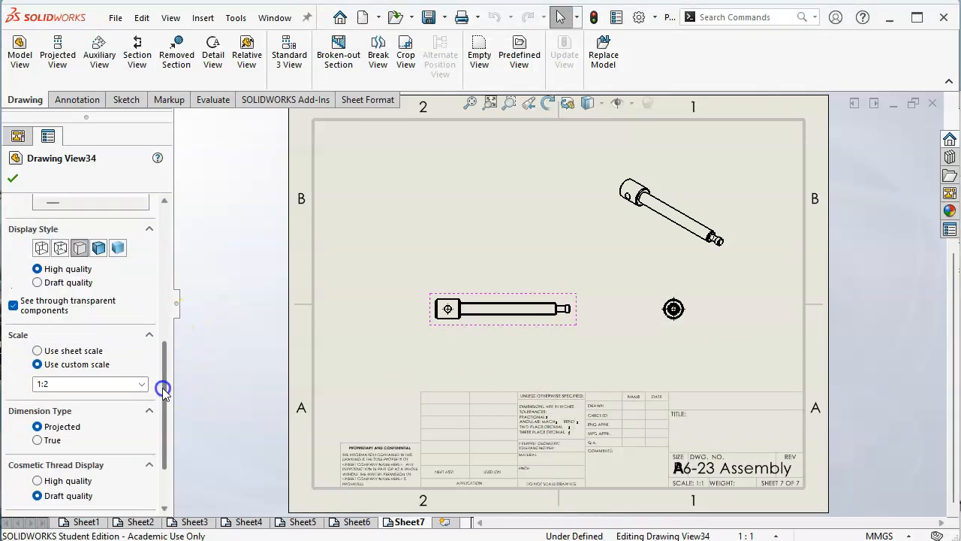
left_click(66, 351)
Step: Move the lead screw's isometric view into the upper corner, spread the side view away from the front view, and raise both
mouse_move(710, 254)
left_mouse_down()
mouse_move(776, 212)
mouse_move(804, 148)
left_mouse_up()
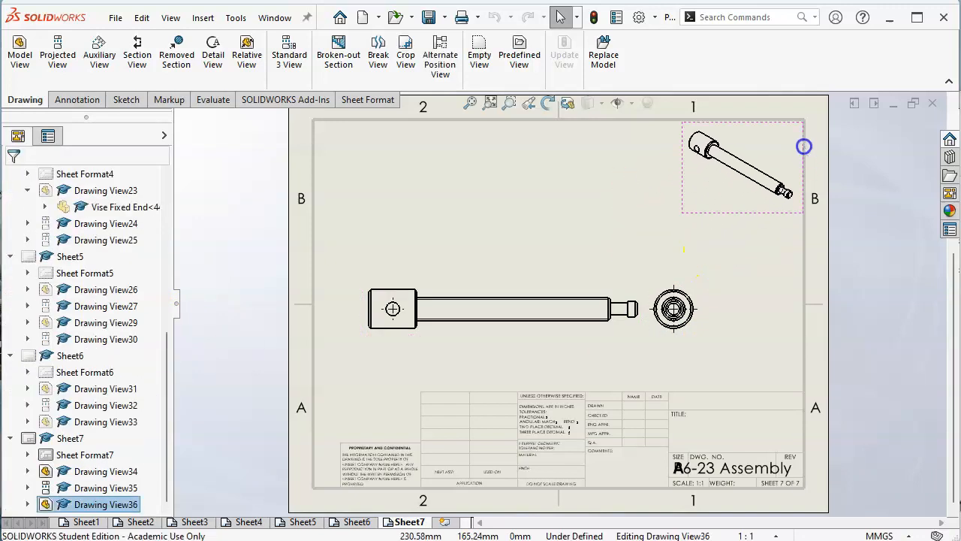
left_click_drag(697, 282, 762, 279)
mouse_move(579, 290)
left_mouse_down()
mouse_move(578, 253)
mouse_move(567, 257)
left_mouse_up()
left_click(577, 335)
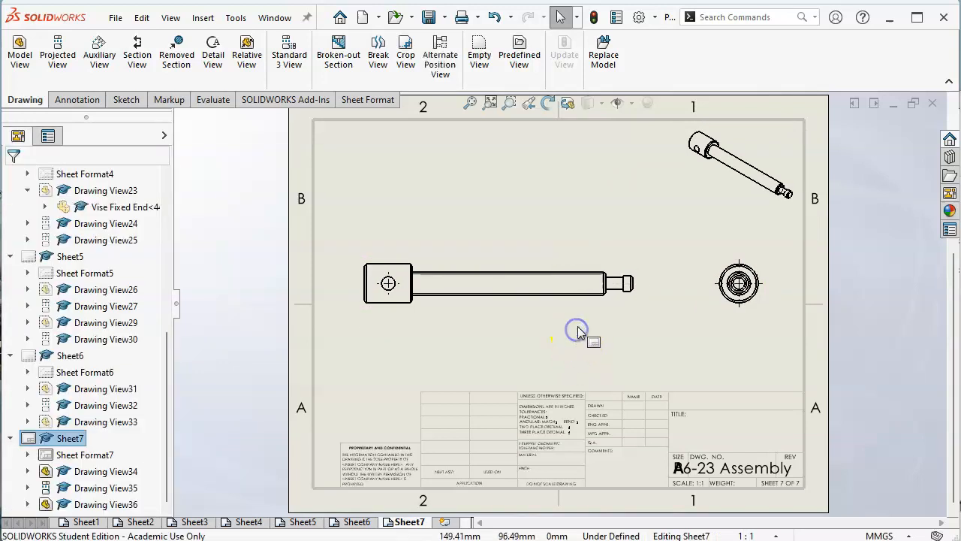
scroll(587, 298, "down", 3)
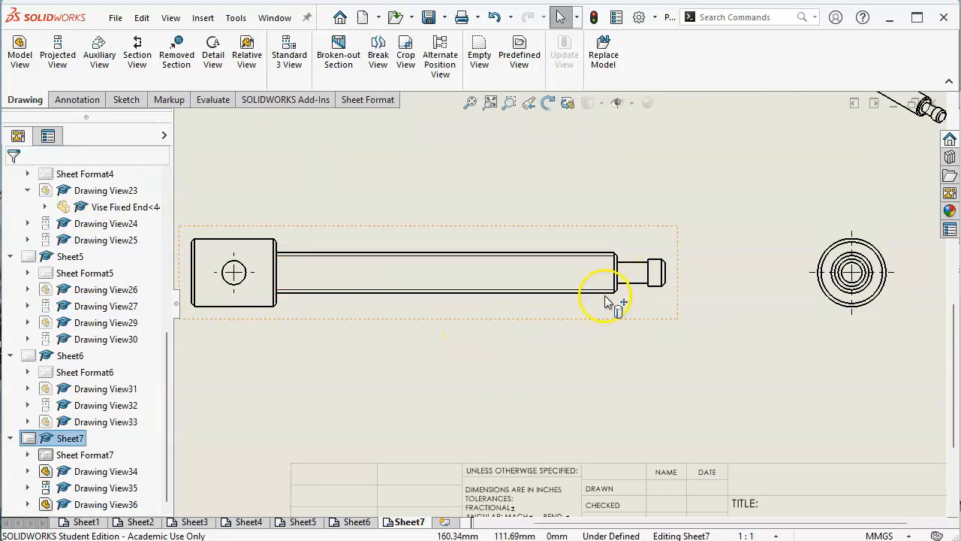
scroll(608, 339, "up", 1)
scroll(533, 226, "up", 1)
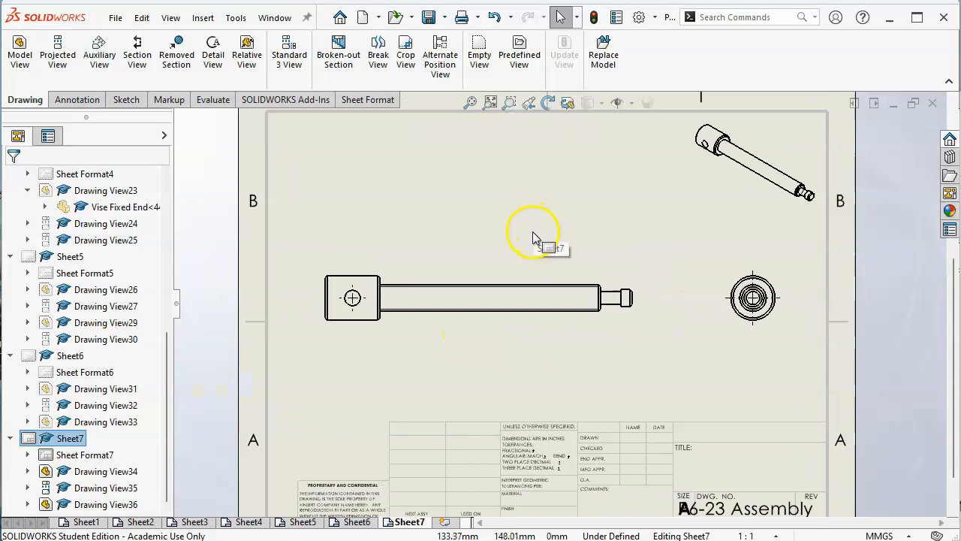
scroll(533, 237, "up", 1)
scroll(629, 353, "up", 1)
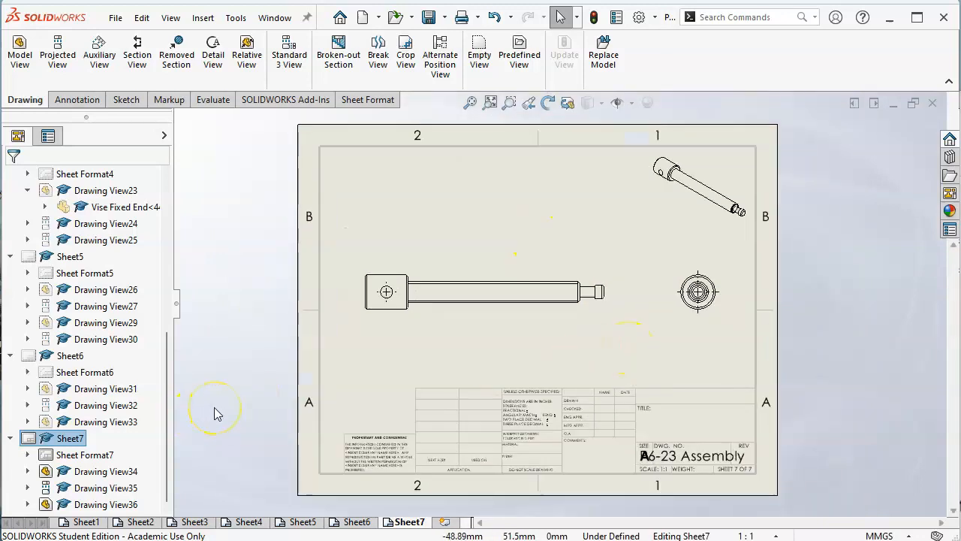
Step: Check the bill of materials on Sheet1 for the parts that still need detail sheets after the lead screw
left_click(446, 523)
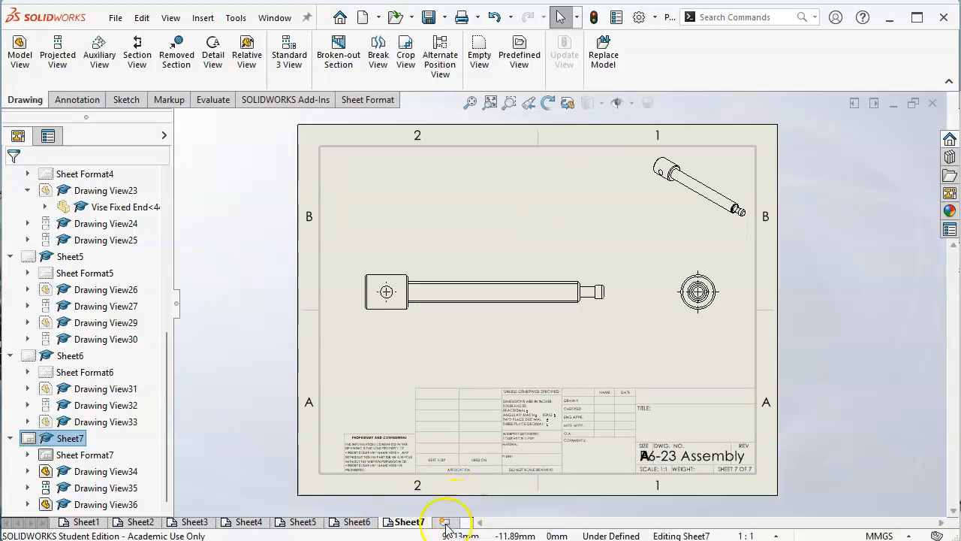
left_click(84, 522)
left_click(629, 143)
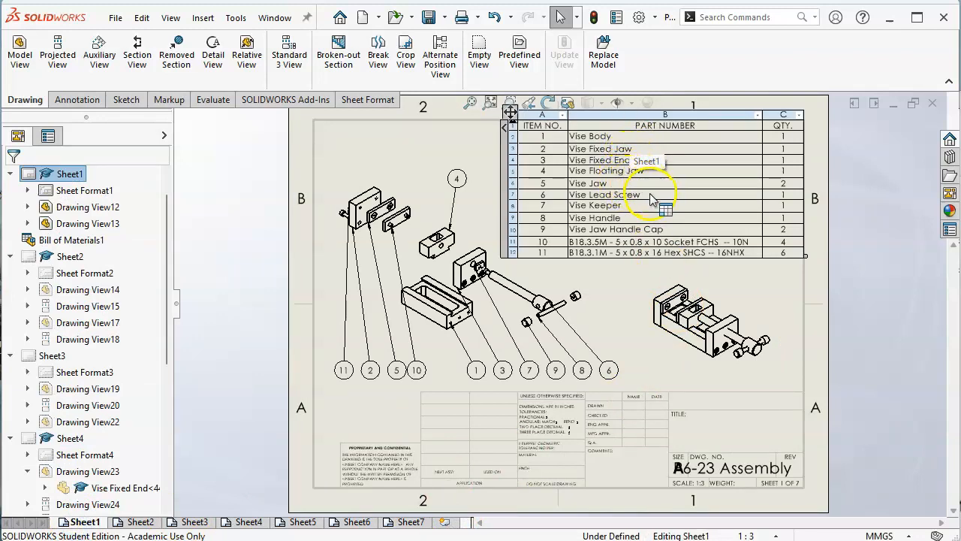
left_click(450, 423)
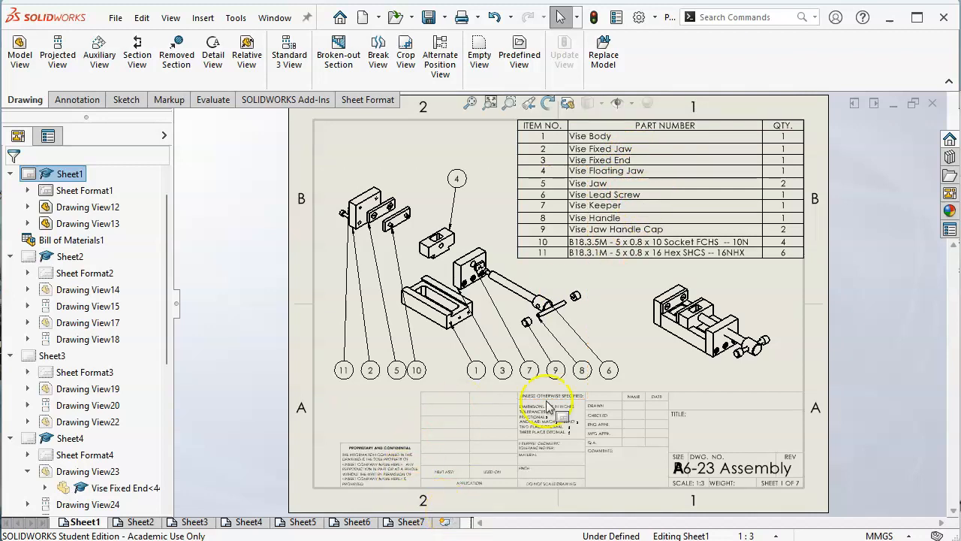
left_click(615, 220)
left_click(489, 468)
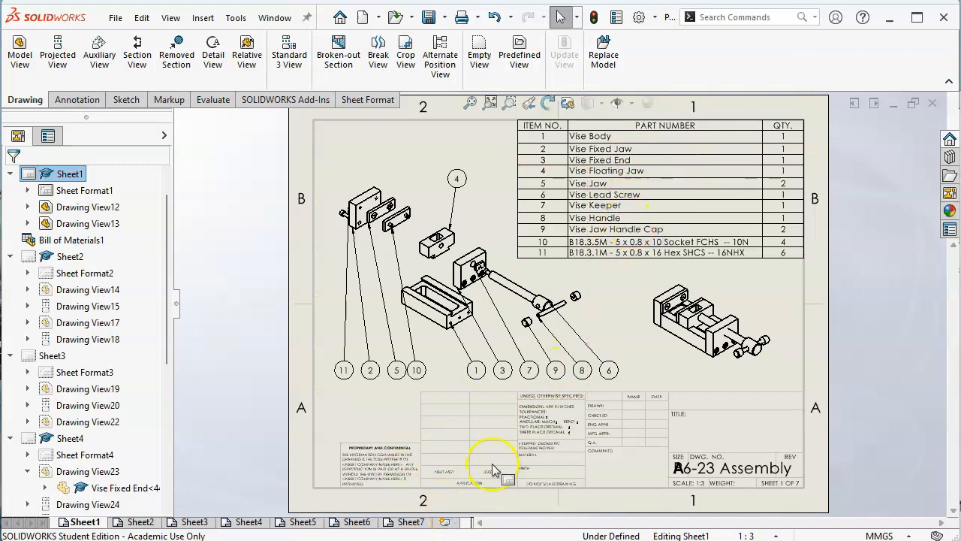
left_click(590, 210)
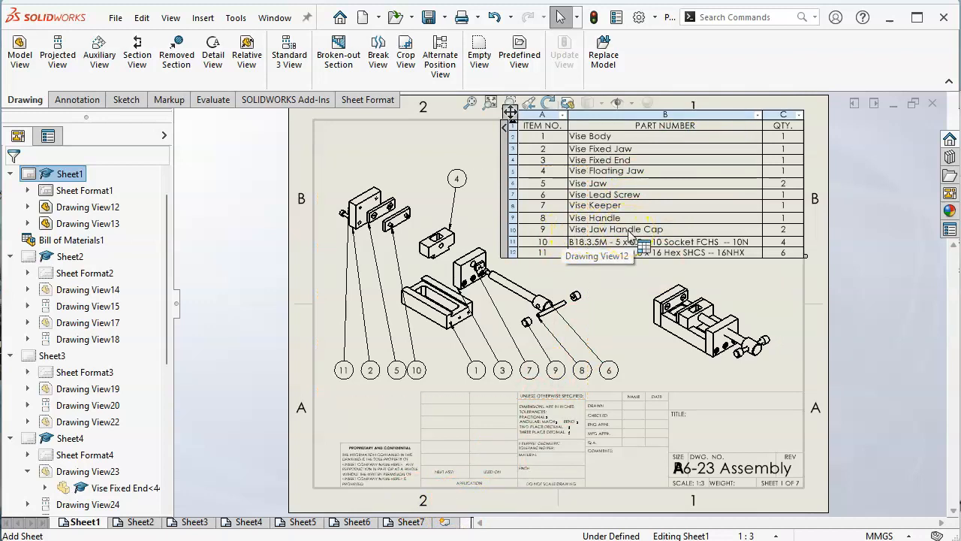
left_click(445, 520)
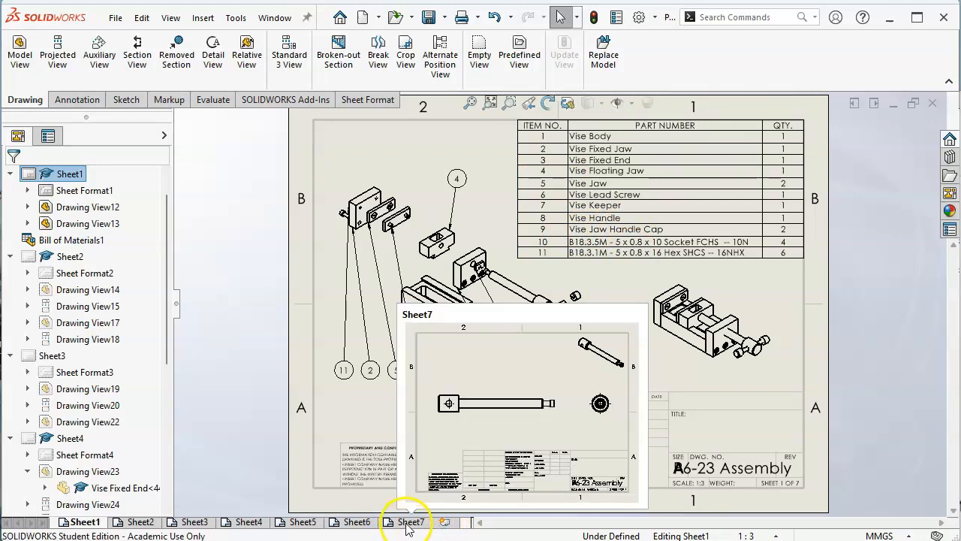
Step: Add a new sheet after the lead screw sheet and load Vise Keeper.SLDPRT into a model view
left_click(409, 521)
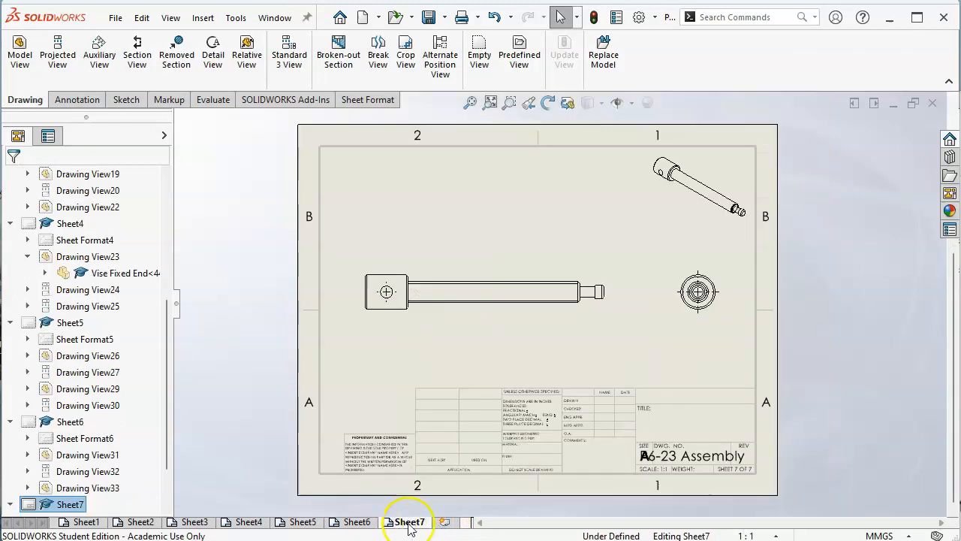
left_click(446, 522)
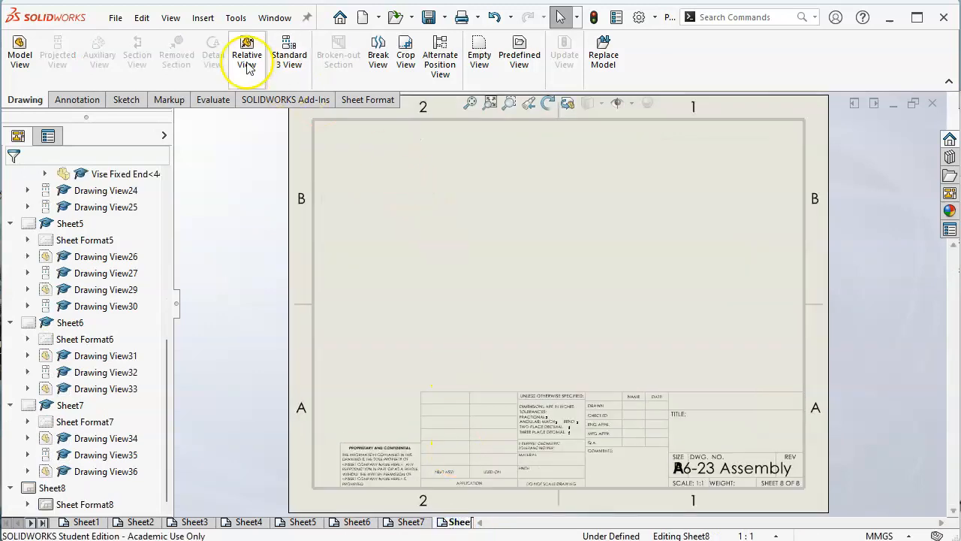
left_click(201, 17)
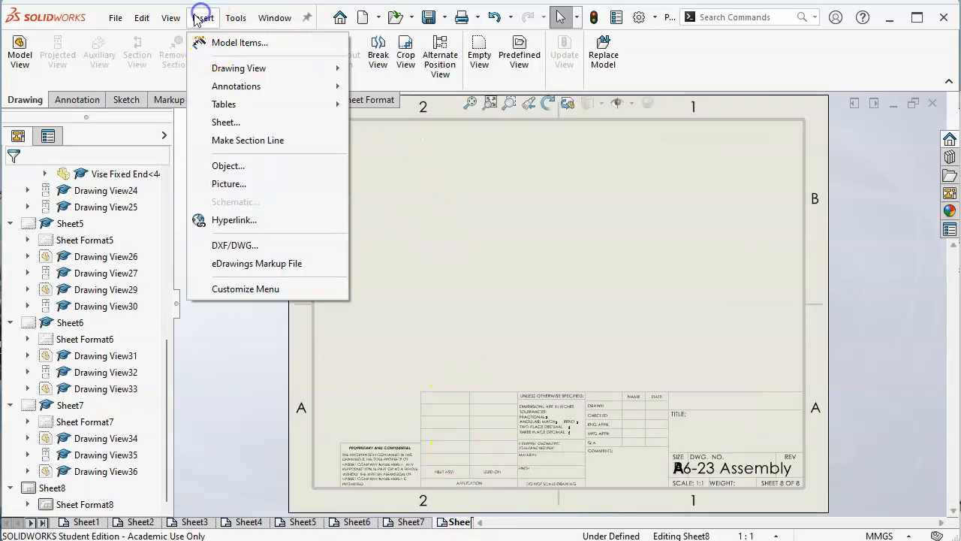
left_click(19, 52)
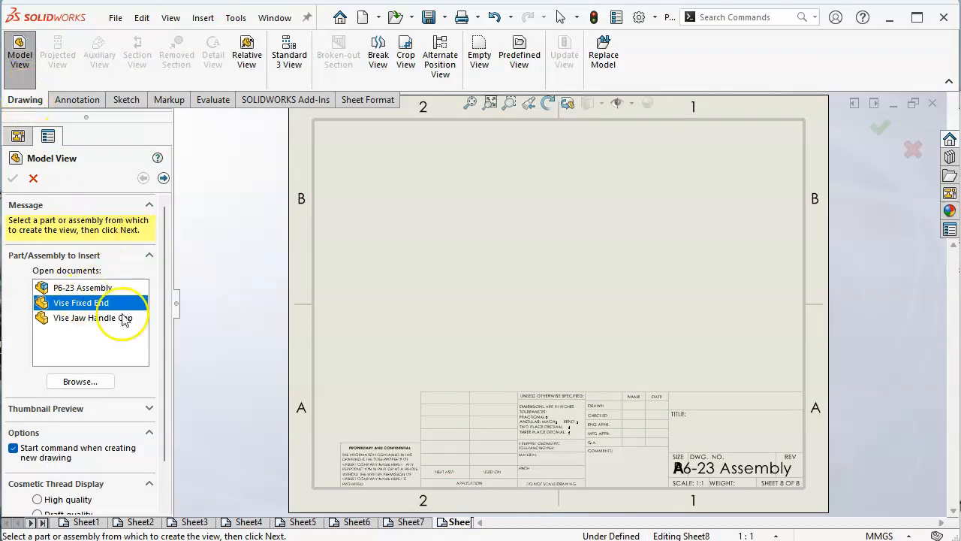
left_click(101, 381)
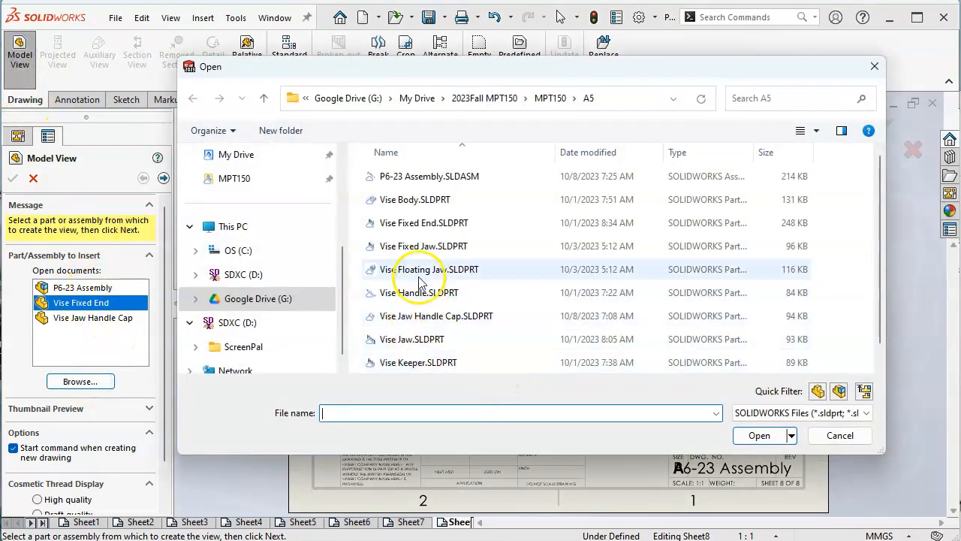
scroll(420, 284, "down", 1)
left_click(389, 339)
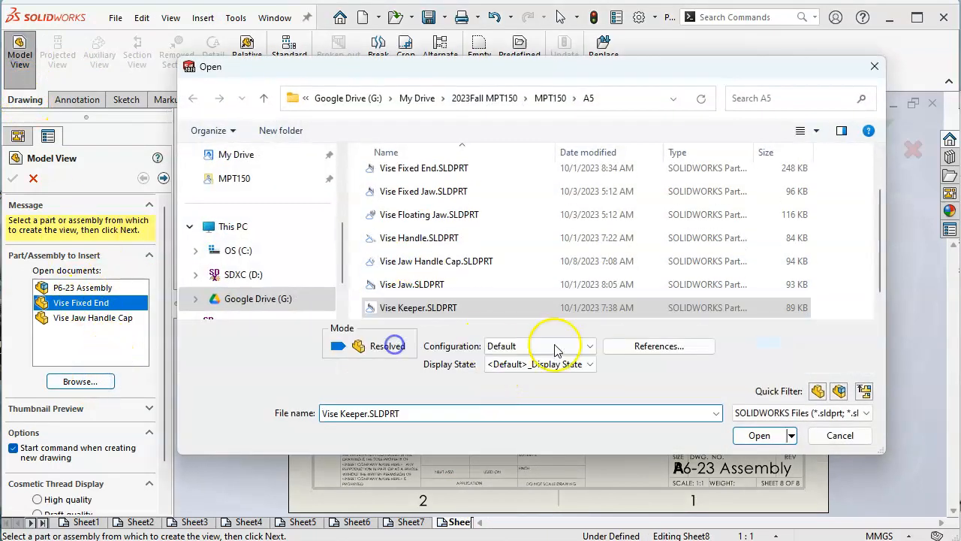
left_click(751, 435)
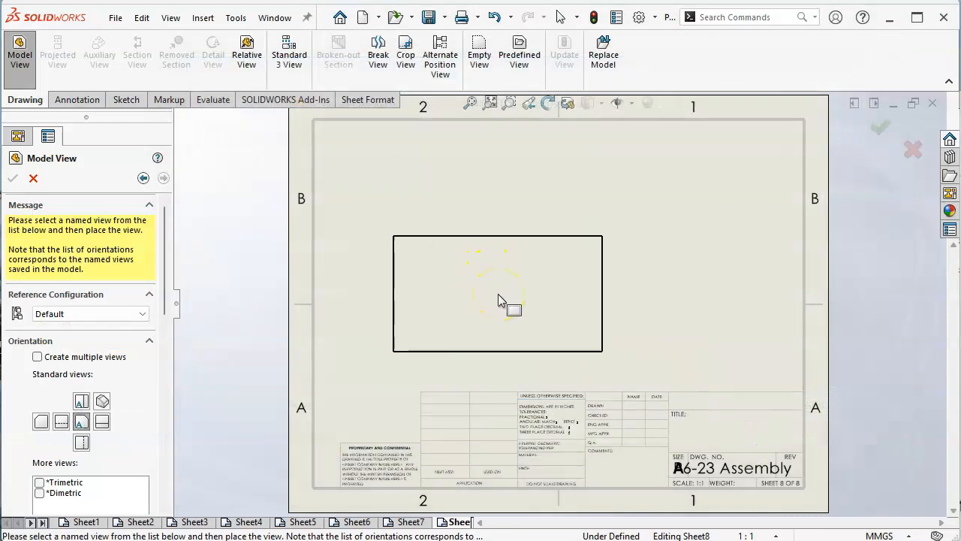
Step: Place front, top and isometric views of the keeper at once and raise the front view above the title block
left_click(36, 357)
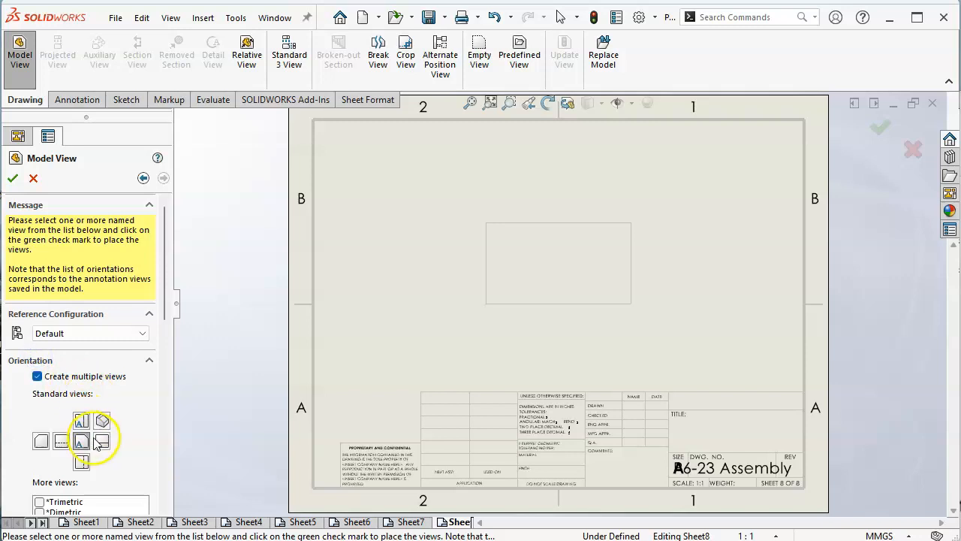
left_click(81, 420)
left_click(101, 421)
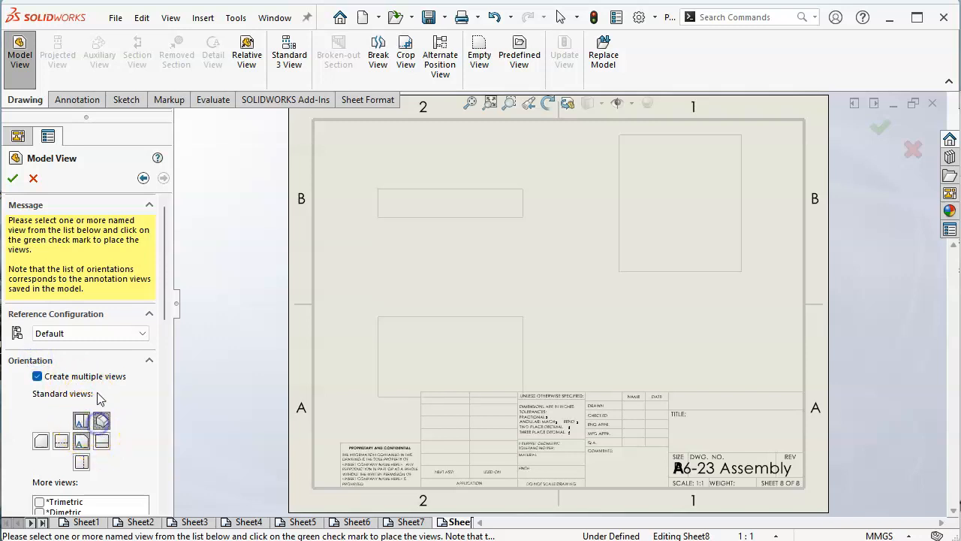
left_click(12, 178)
left_click_drag(548, 324, 584, 275)
Step: Make the keeper's front view use the sheet scale instead of a custom scale
left_click(580, 216)
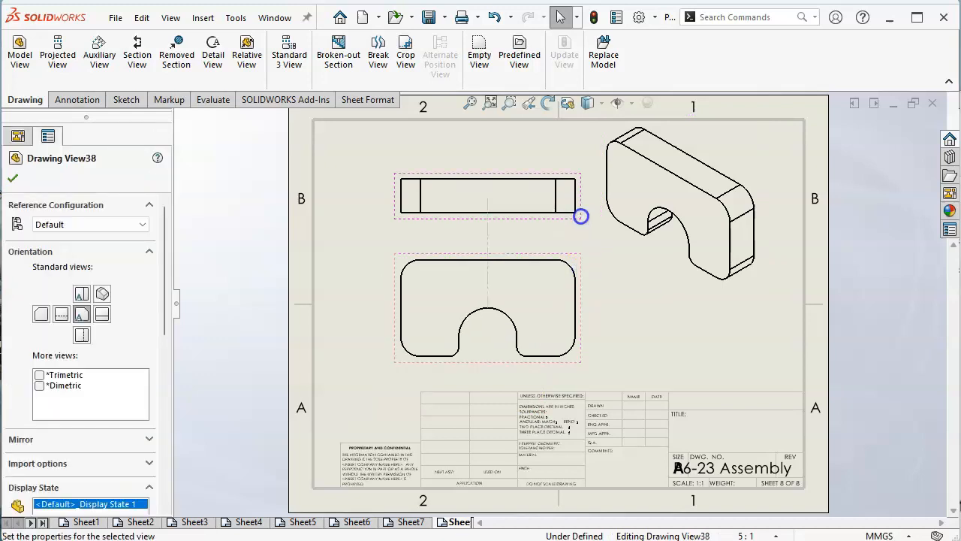
left_click_drag(168, 310, 161, 429)
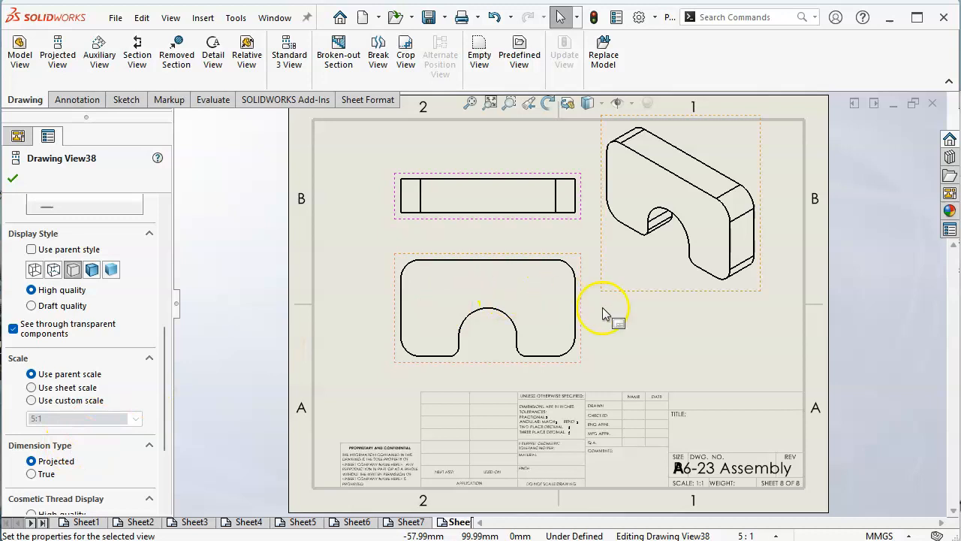
left_click(467, 341)
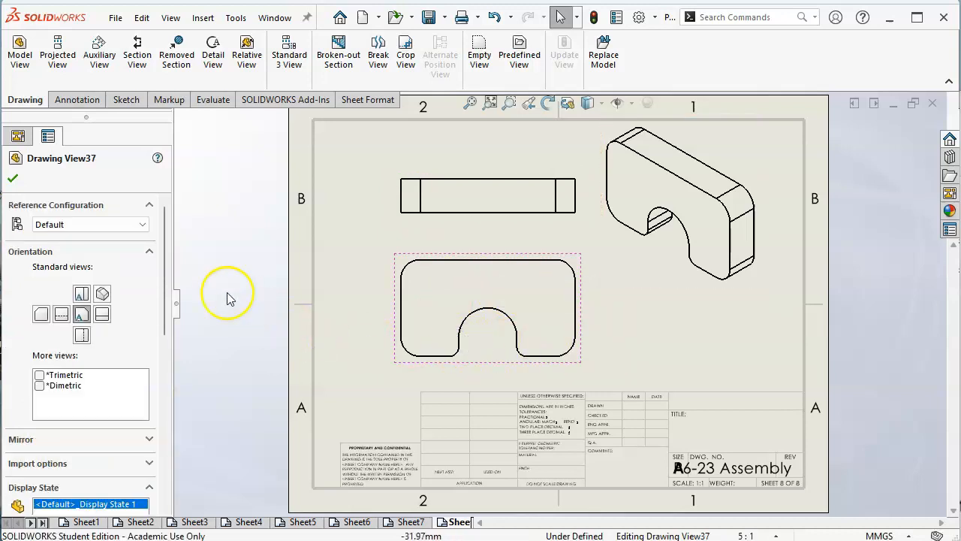
left_click_drag(165, 285, 165, 412)
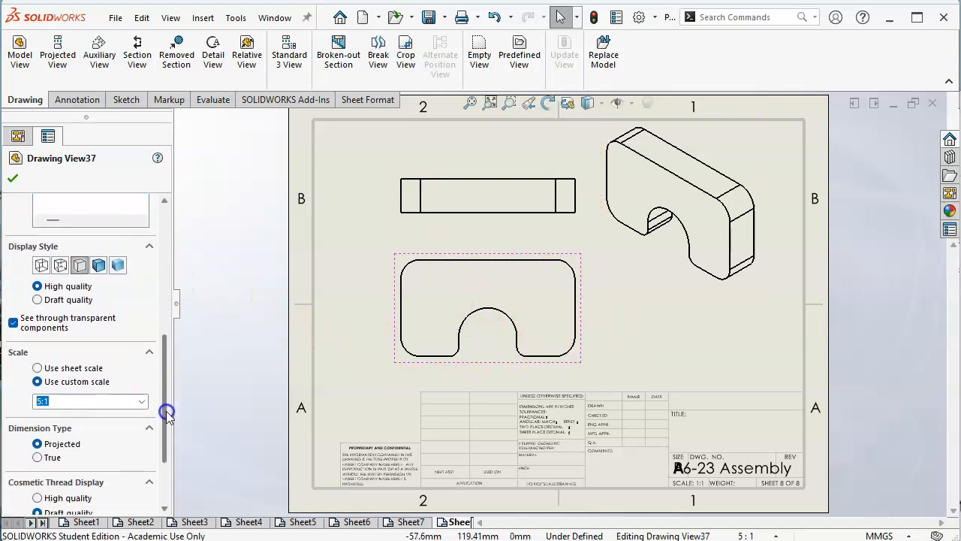
left_click(96, 368)
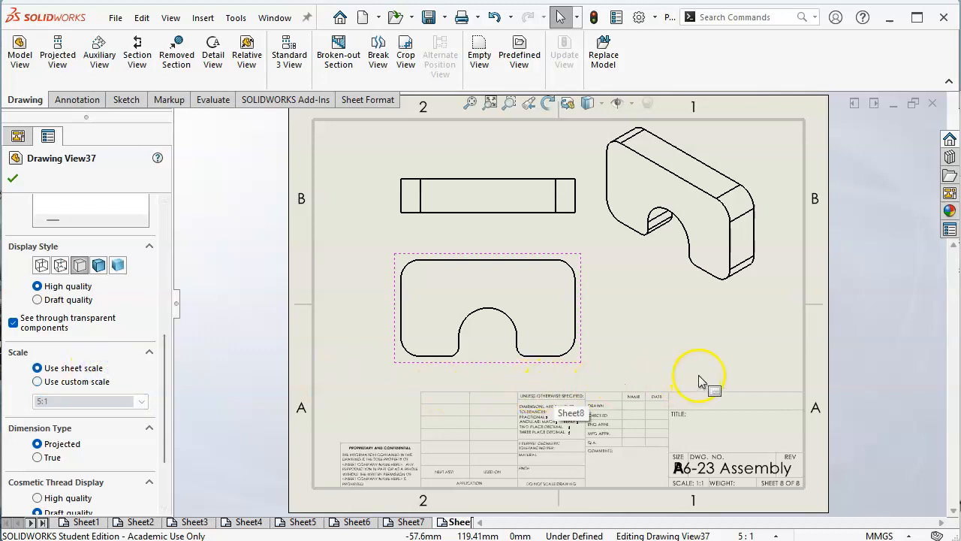
Step: Set the keeper sheet's scale to 2:1 and make the isometric view use the sheet scale
left_click(777, 535)
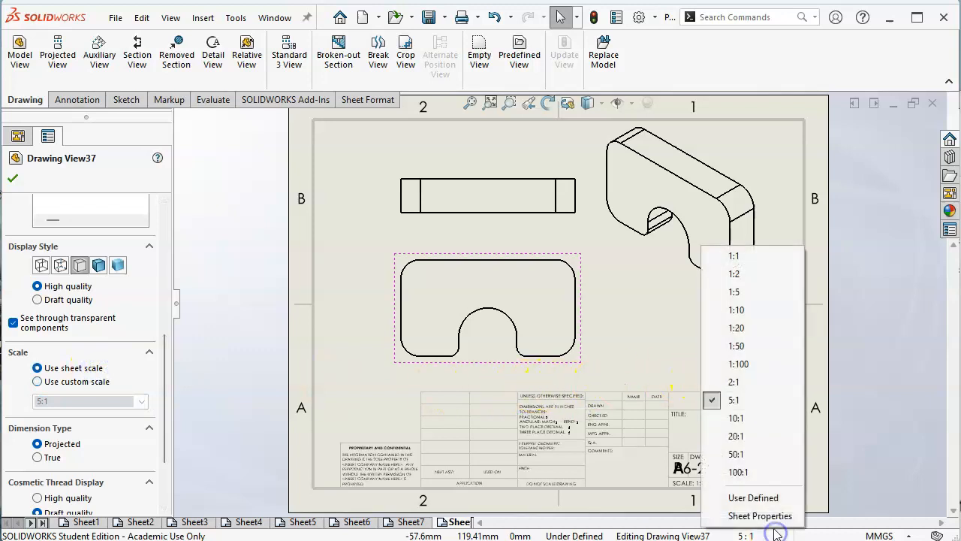
left_click(754, 389)
left_click(700, 295)
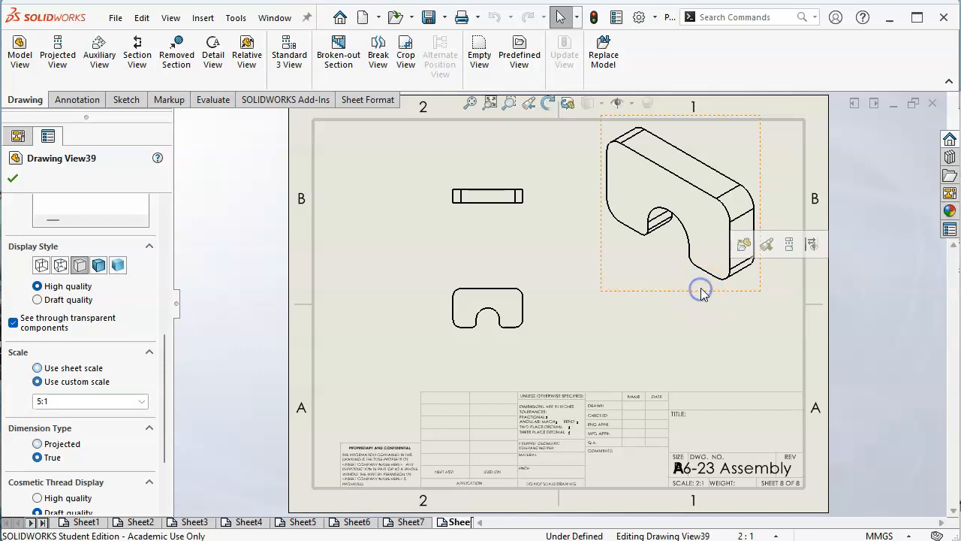
left_click(77, 368)
left_click(626, 356)
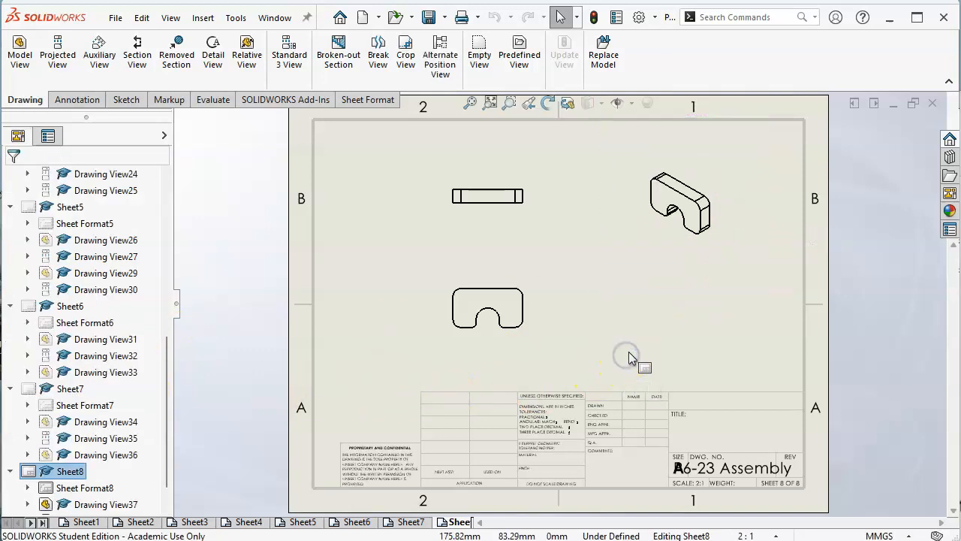
Step: Give the keeper sheet a user-defined scale of 3:1
left_click(484, 327)
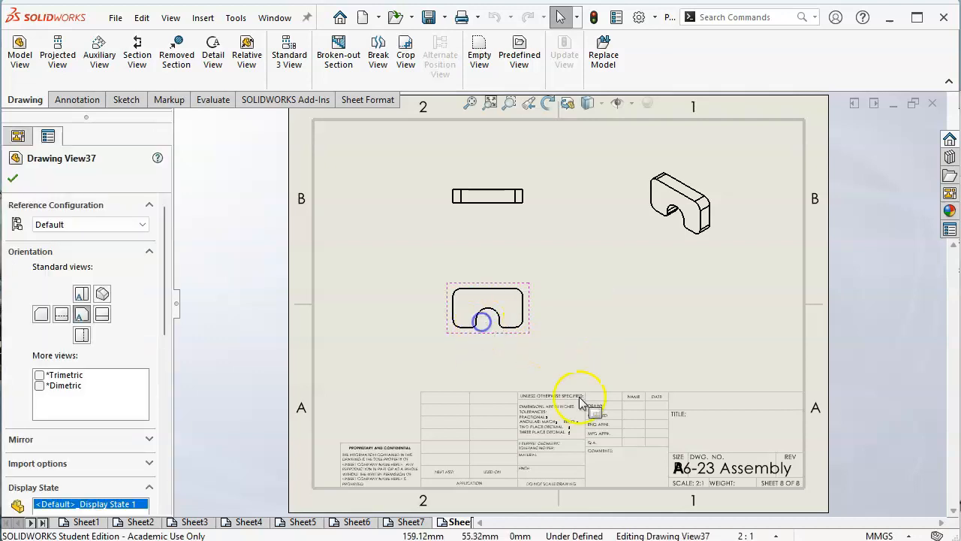
left_click(776, 535)
left_click(765, 502)
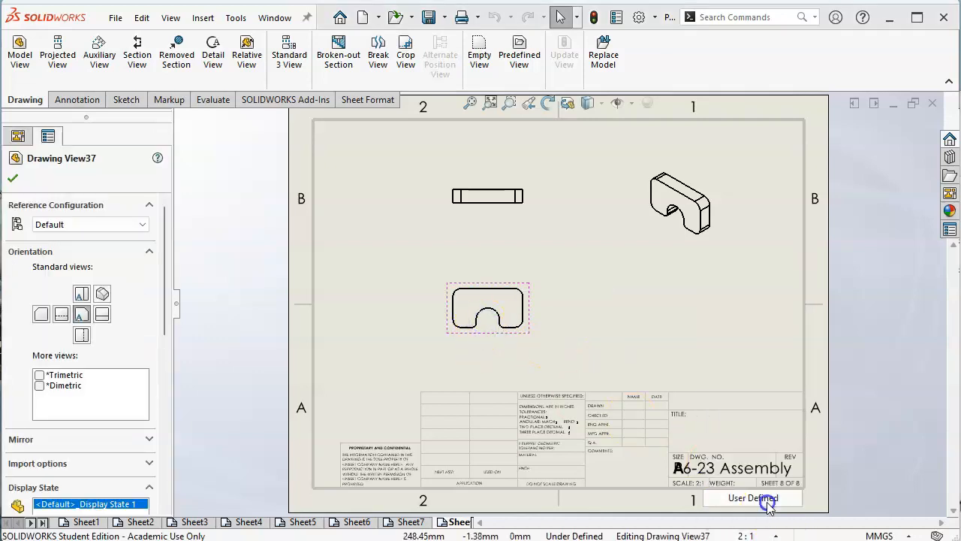
type("4")
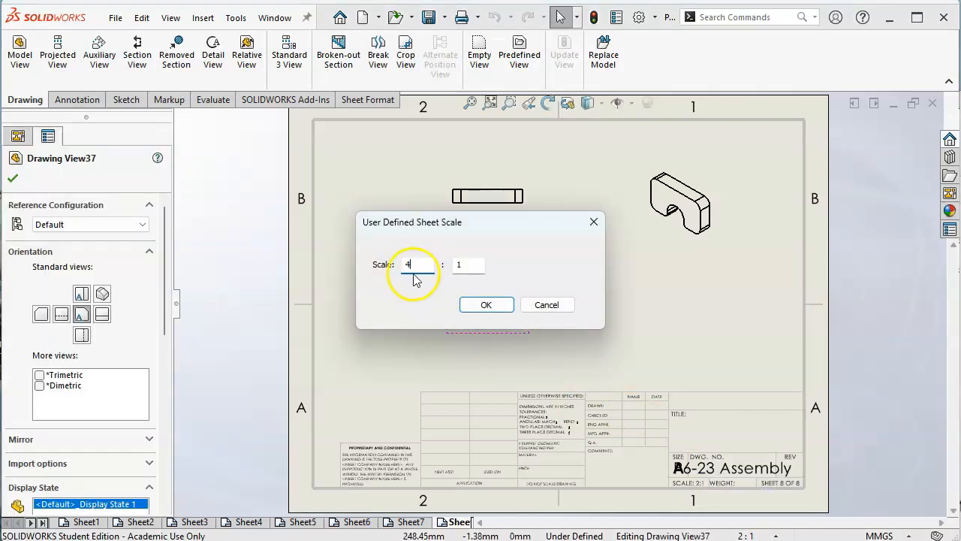
left_click(467, 304)
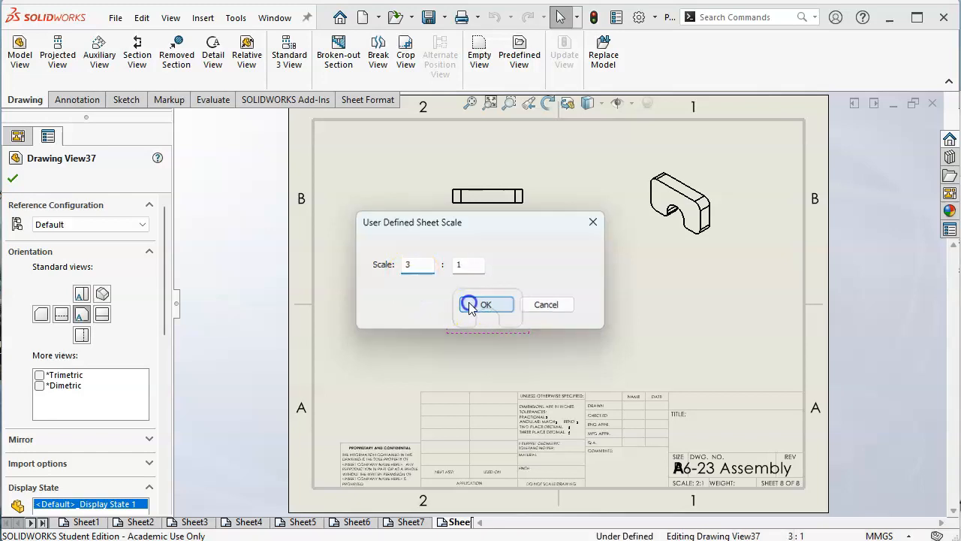
Step: Shift the keeper's front view slightly right and move the isometric view closer to the sheet's right border
left_click_drag(539, 348, 564, 353)
left_click_drag(721, 262, 774, 271)
left_click(693, 318)
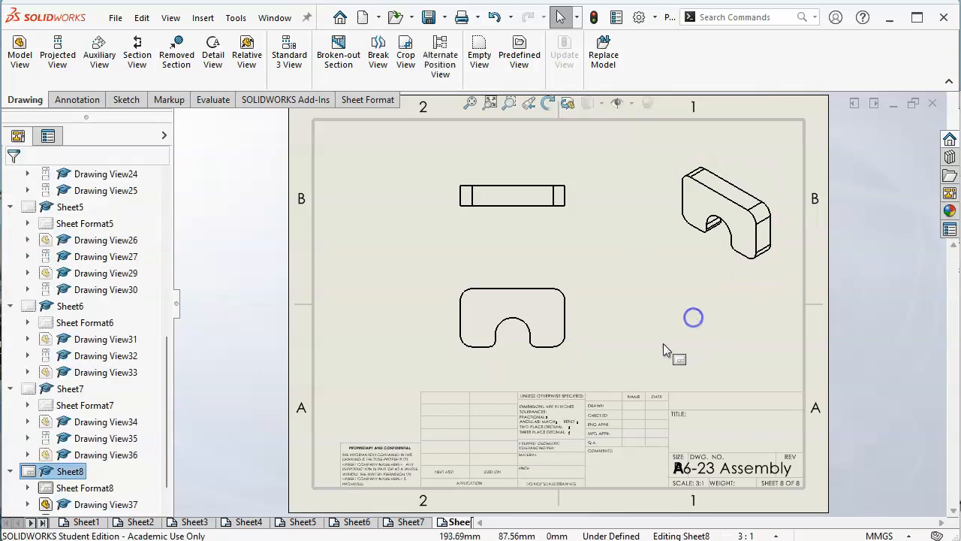